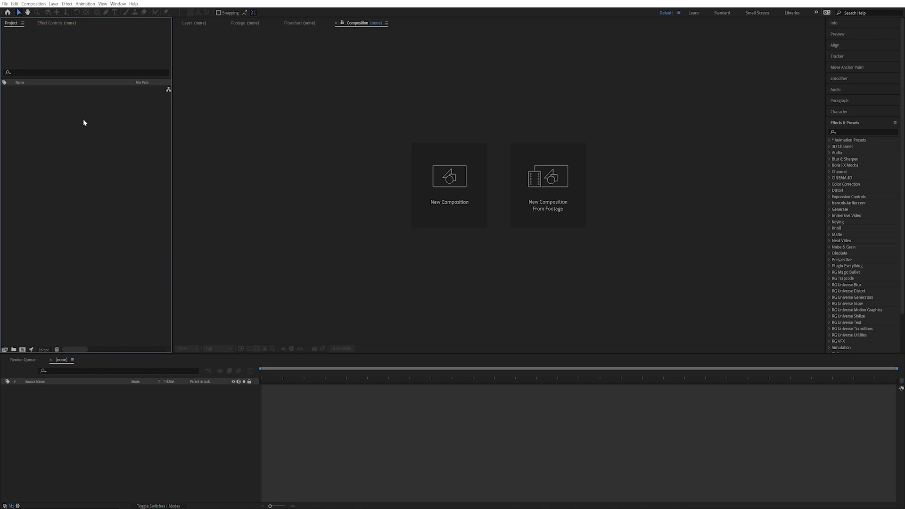
Import MGC_Logo.png, MGC_LOGO_LQ.mp4 and MGC_Logo_v01_mixdown.wav into the Project panel
key("alt+Tab")
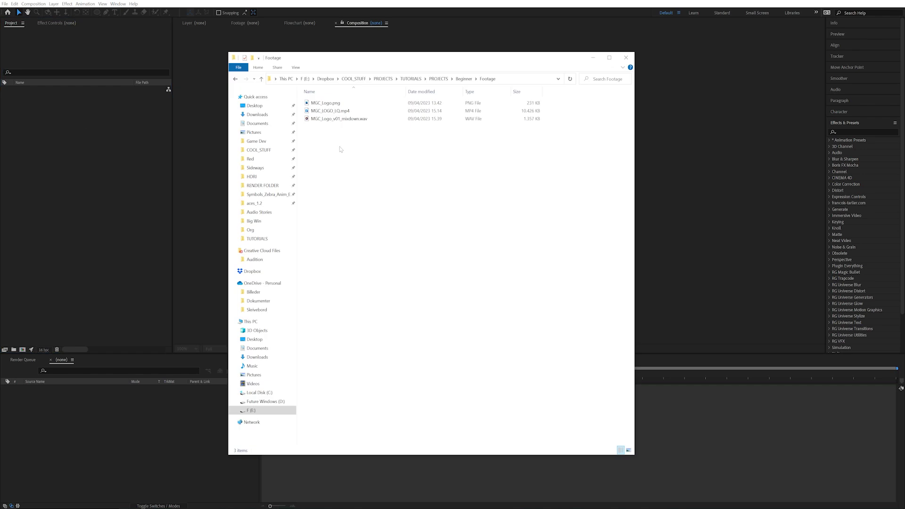
left_click_drag(340, 149, 116, 184)
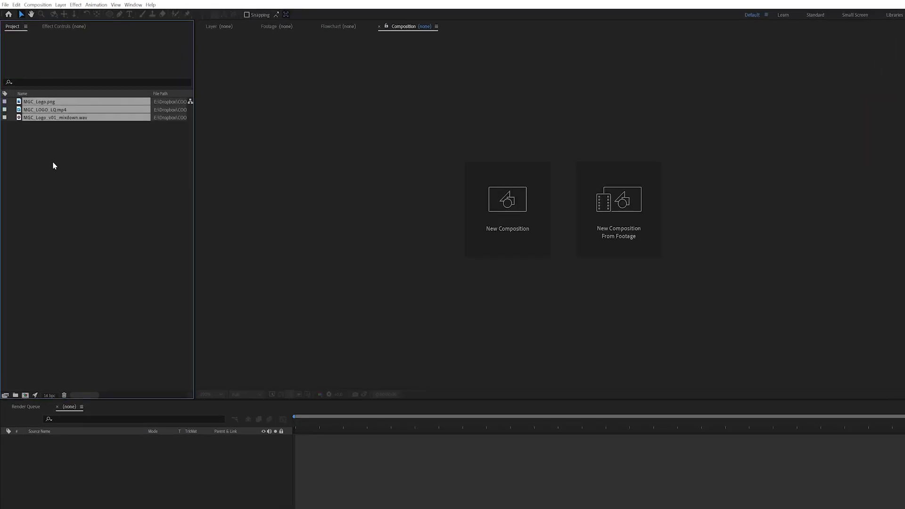
Inspect the PNG, MP4 and WAV footage details, then start a new composition
left_click(58, 141)
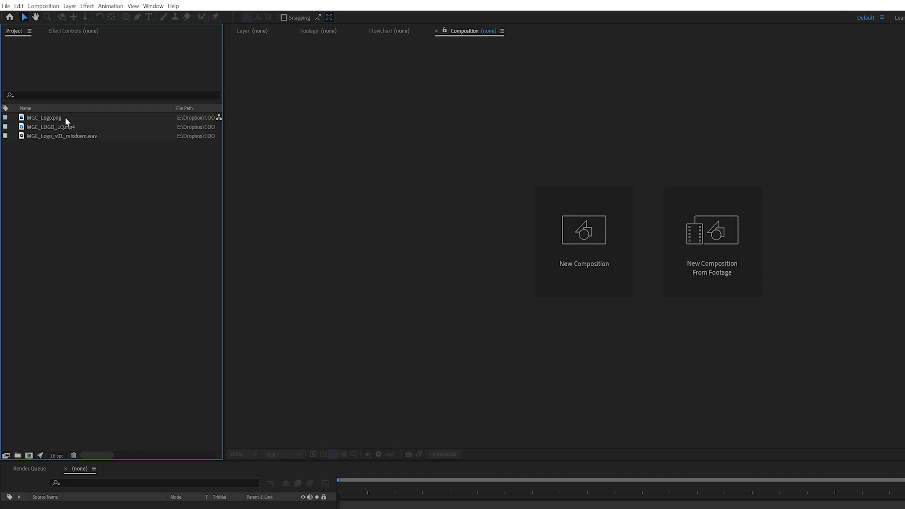
left_click(47, 119)
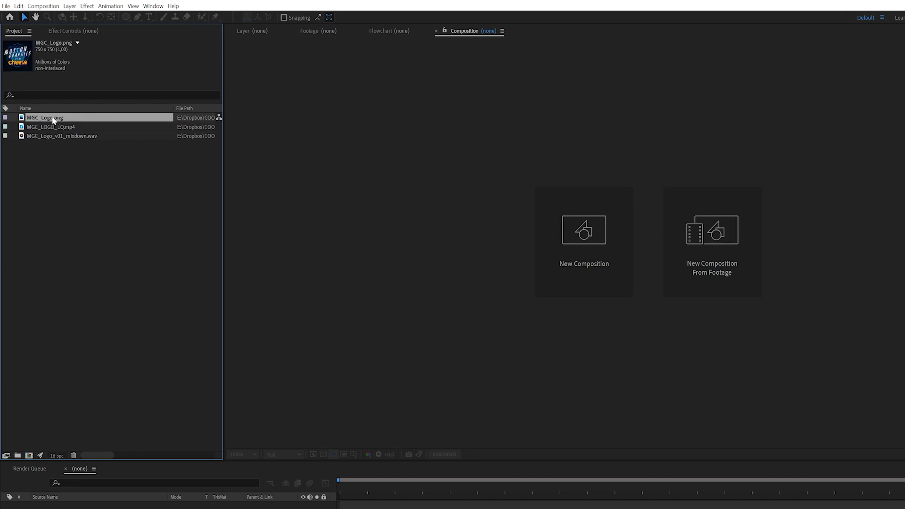
left_click(58, 127)
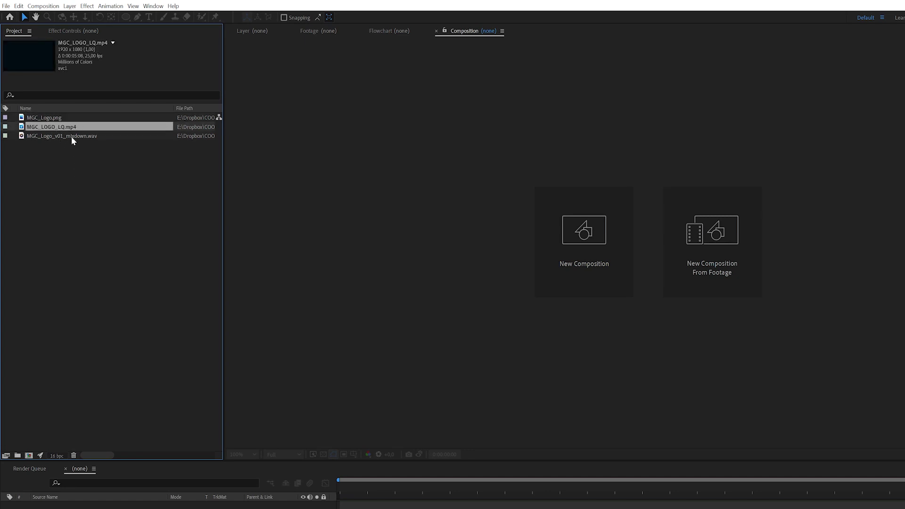
left_click(73, 136)
left_click(115, 313)
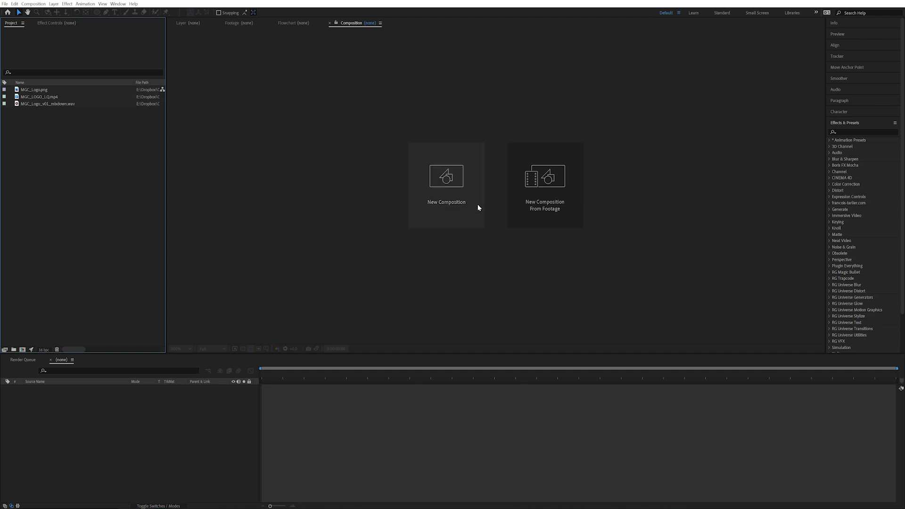
left_click(441, 181)
Choose the HDTV 1080 25 preset for Comp 1
left_click_drag(592, 107, 387, 96)
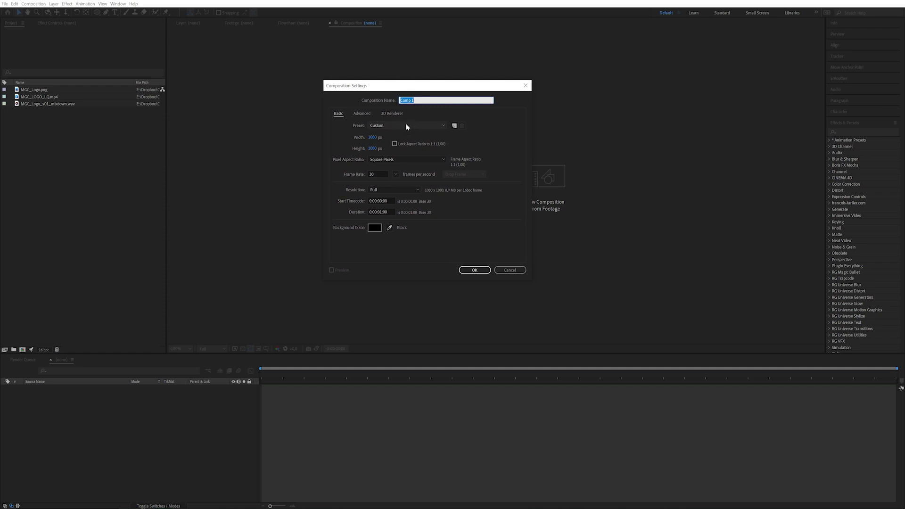
left_click(433, 102)
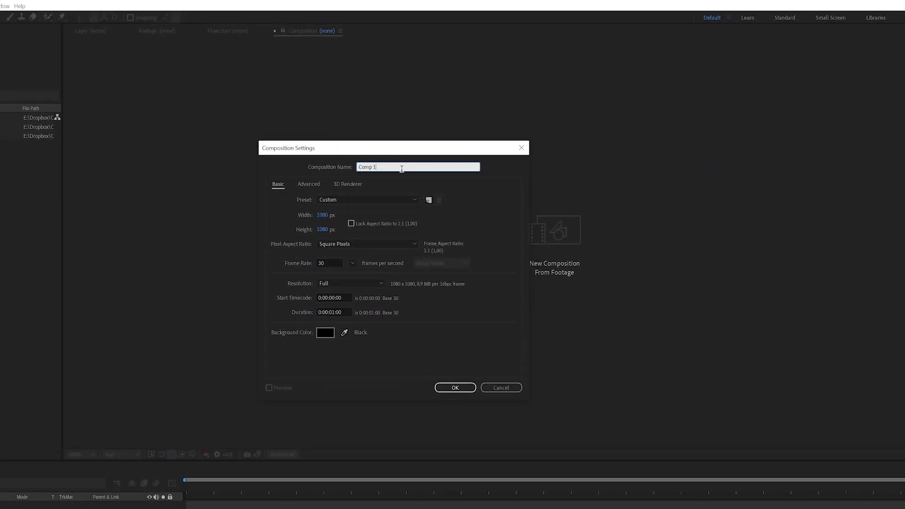
double_click(382, 167)
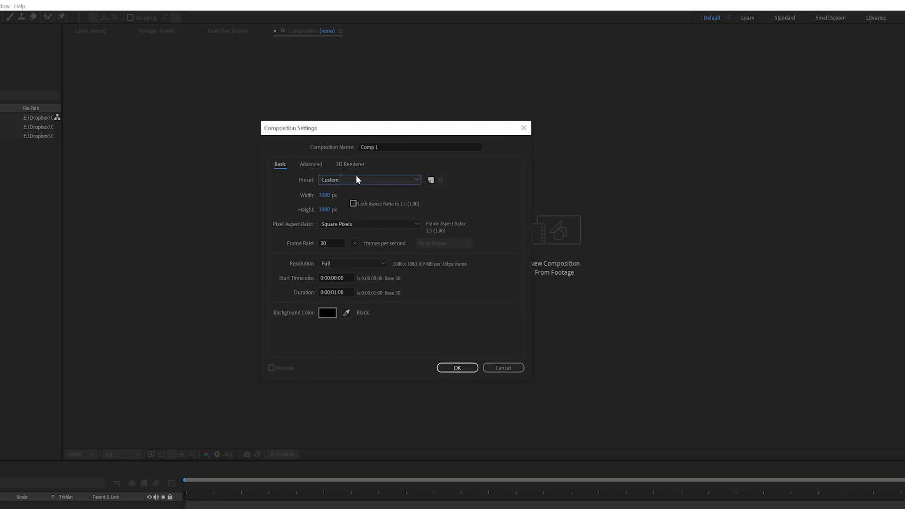
left_click(357, 179)
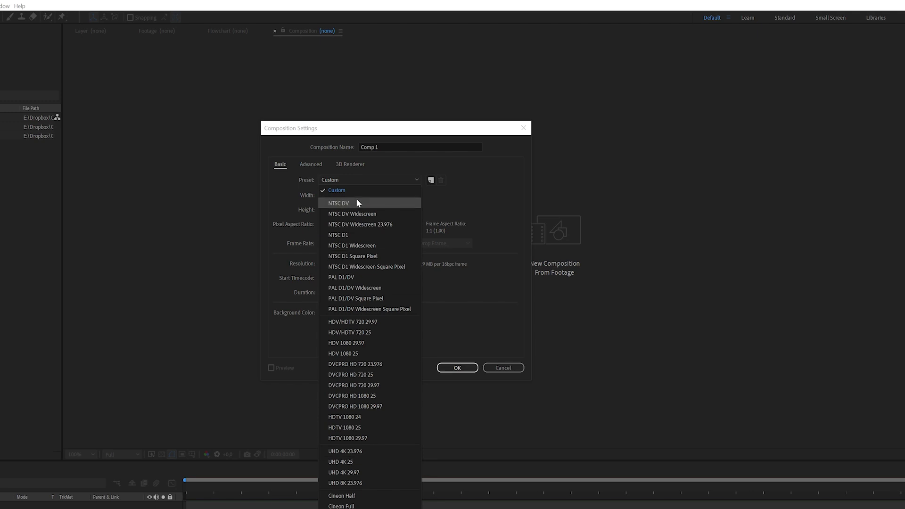
left_click(372, 426)
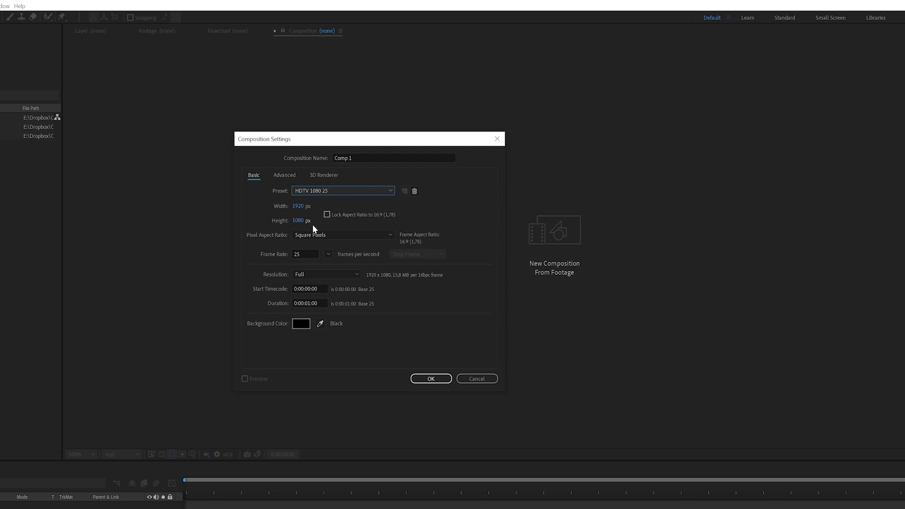
left_click(347, 190)
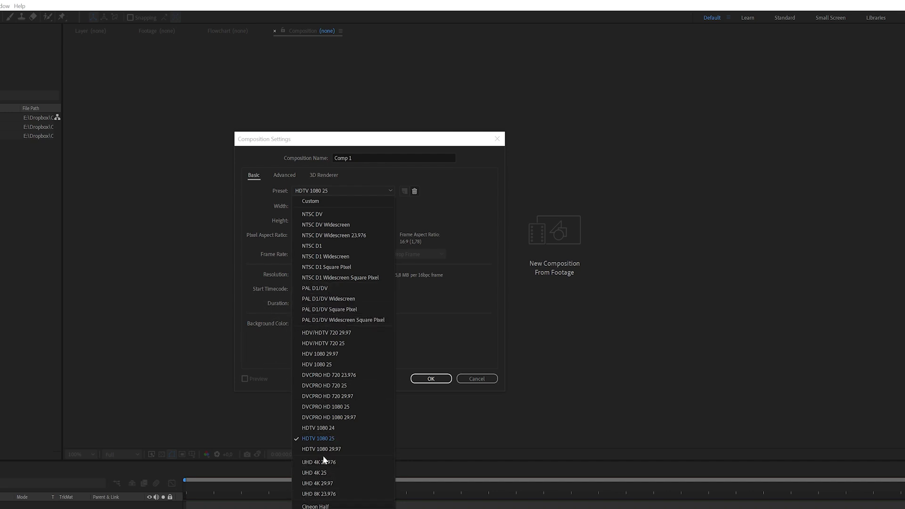
left_click_drag(366, 148, 356, 137)
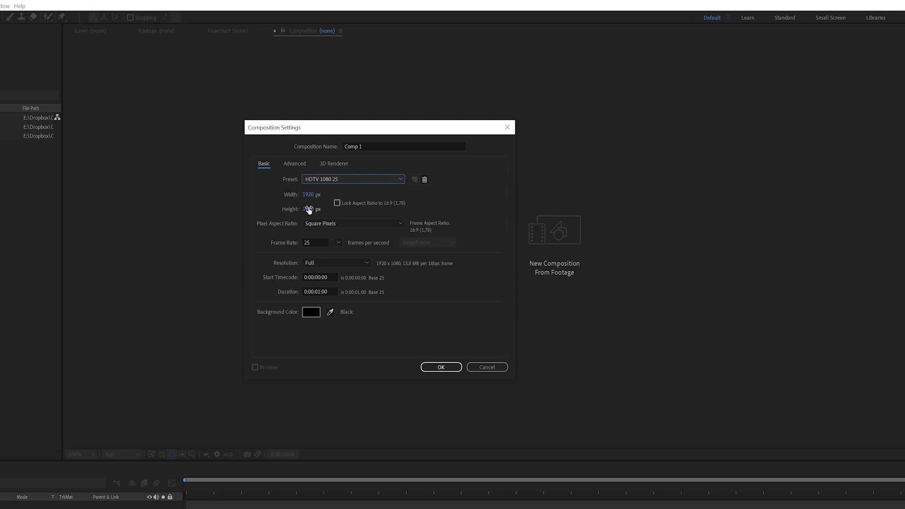
Try a composition width of 2500 px
left_click_drag(381, 131, 340, 149)
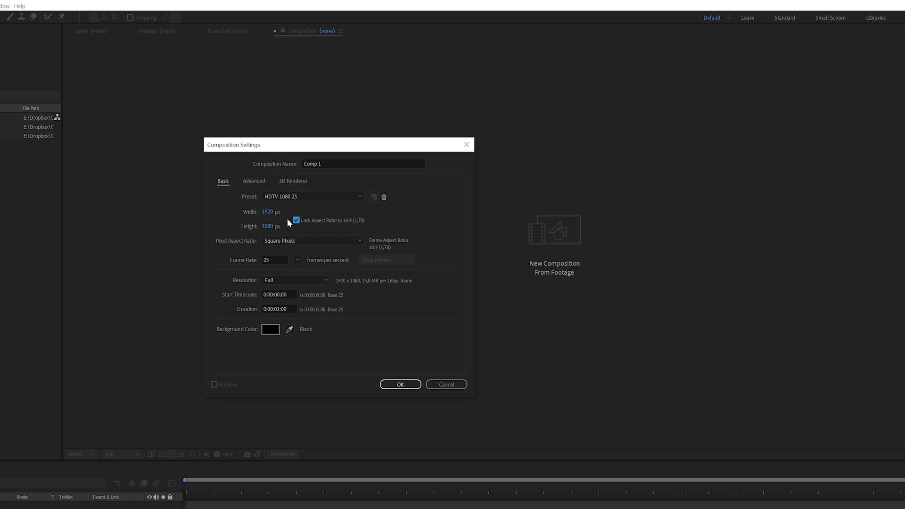
left_click(270, 212)
type("2500")
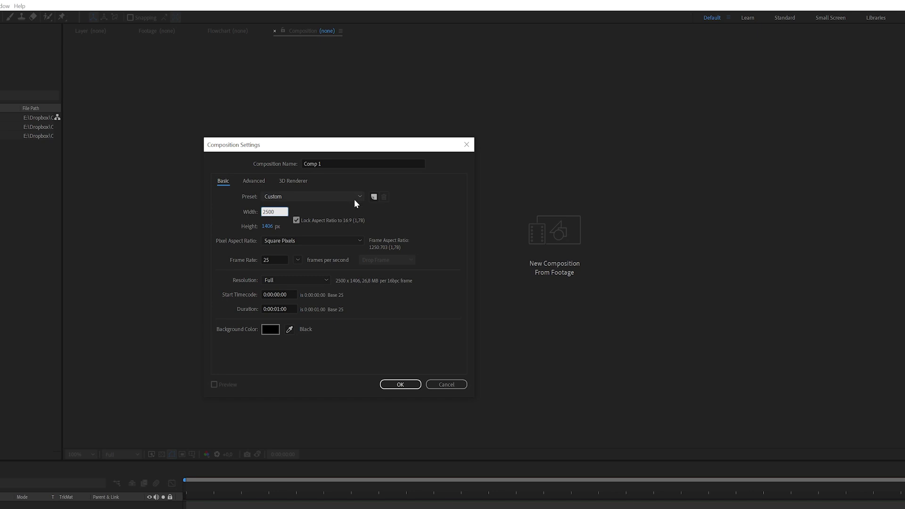
left_click(424, 215)
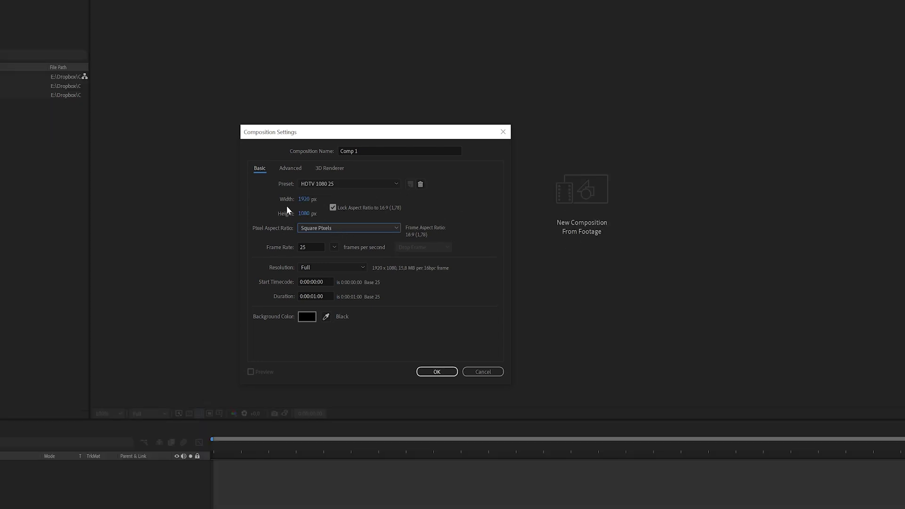
left_click(354, 230)
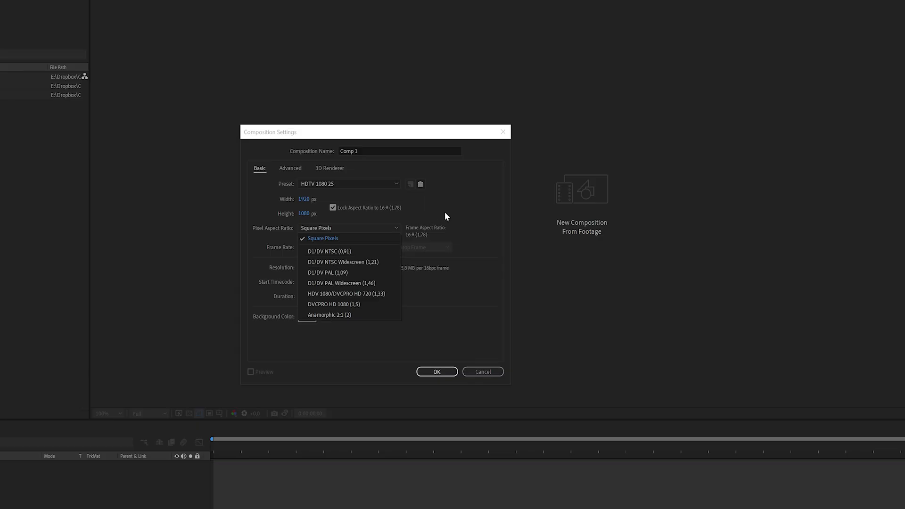
left_click(464, 226)
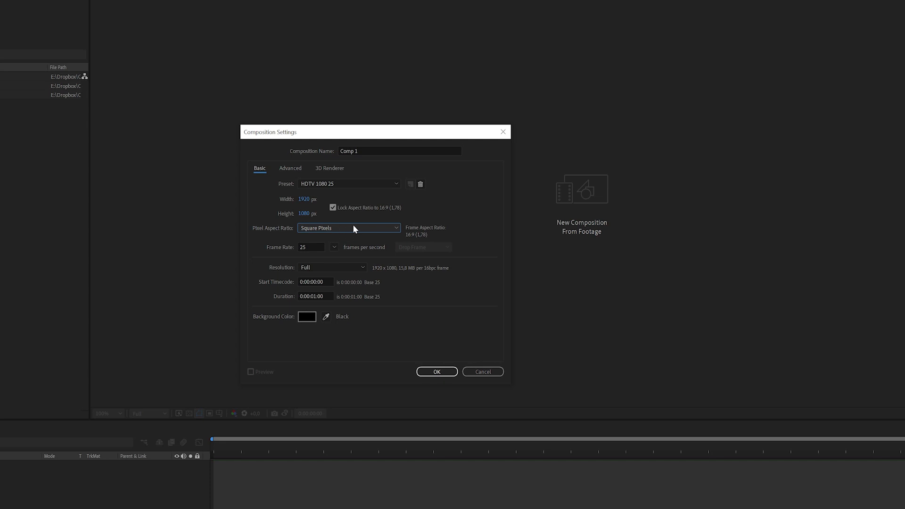
left_click(334, 247)
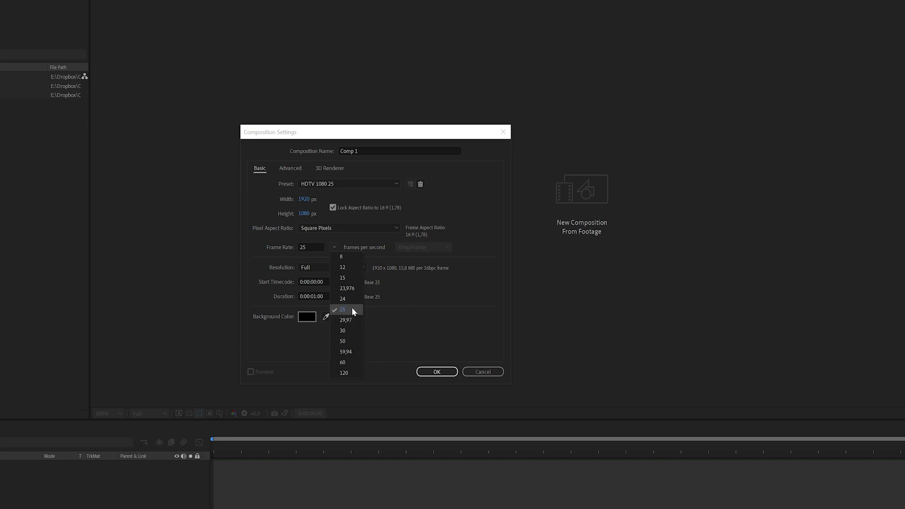
left_click(351, 309)
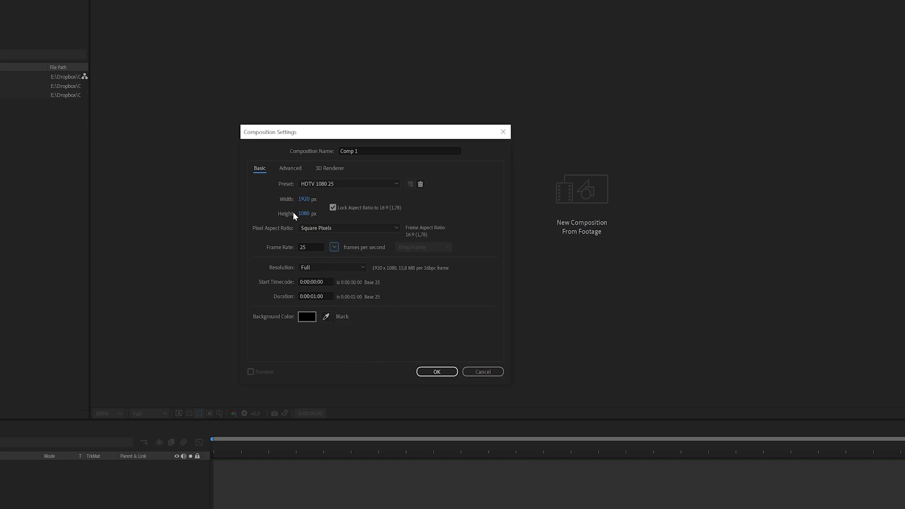
Keep Full resolution and edit the start timecode's minutes field
left_click(333, 267)
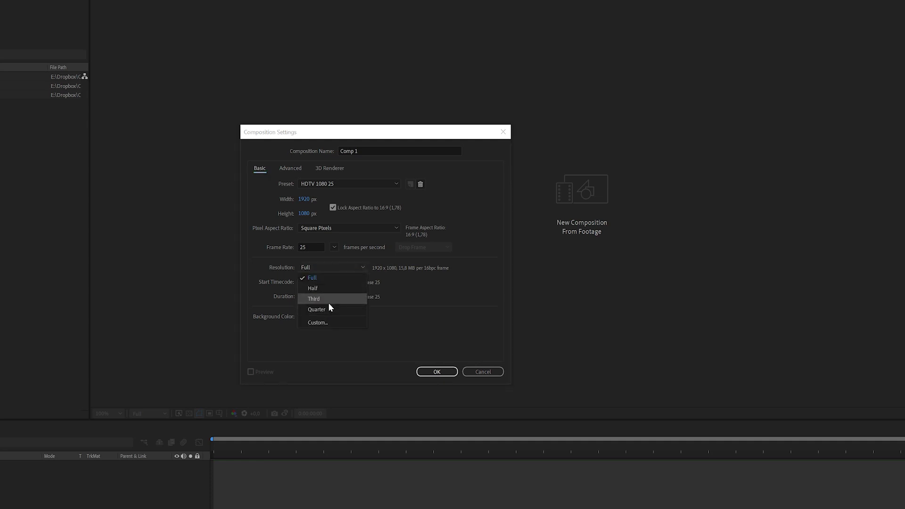
key("Escape")
left_click(327, 283)
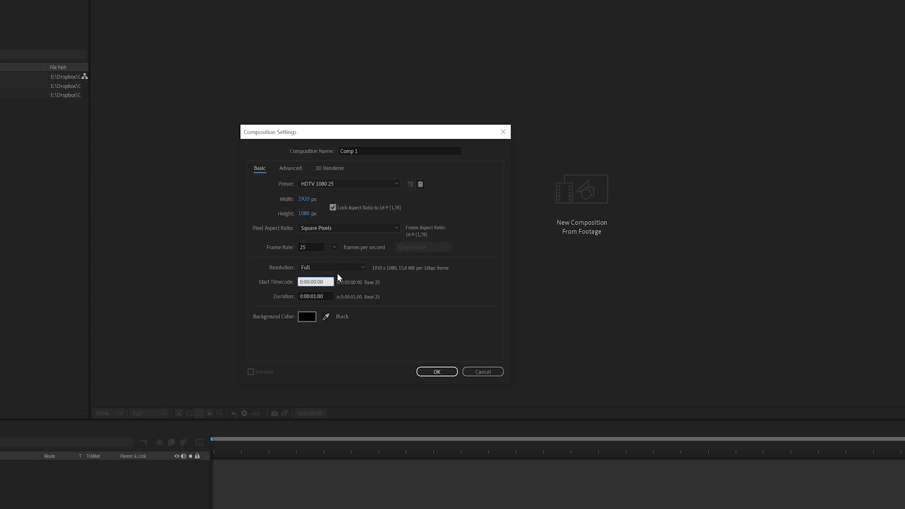
left_click(309, 282)
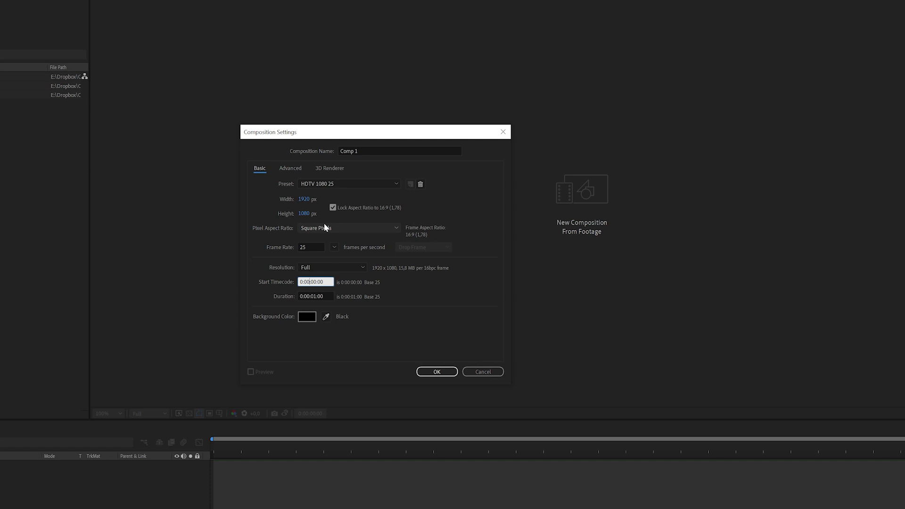
type("1")
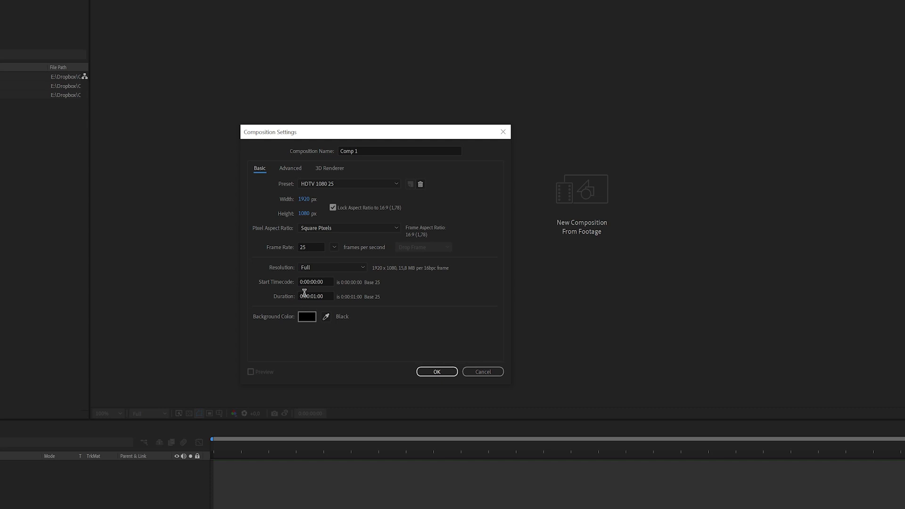
Select the seconds portion of the Duration field for replacement
left_click(312, 296)
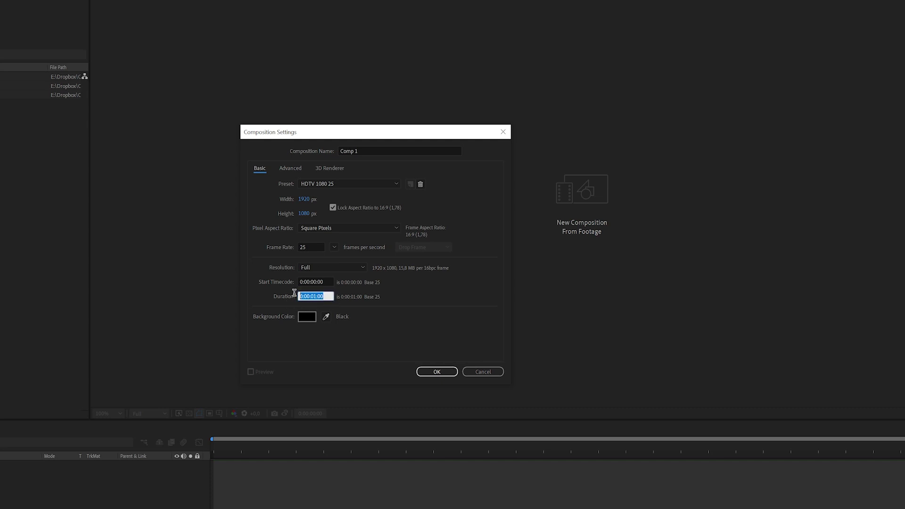
left_click(332, 297)
left_click(326, 296)
left_click_drag(325, 296, 318, 302)
double_click(314, 296)
double_click(305, 296)
left_click(301, 296)
double_click(313, 296)
double_click(315, 296)
Set the duration to 20 seconds and keep the black background colour
type("20")
left_click(359, 349)
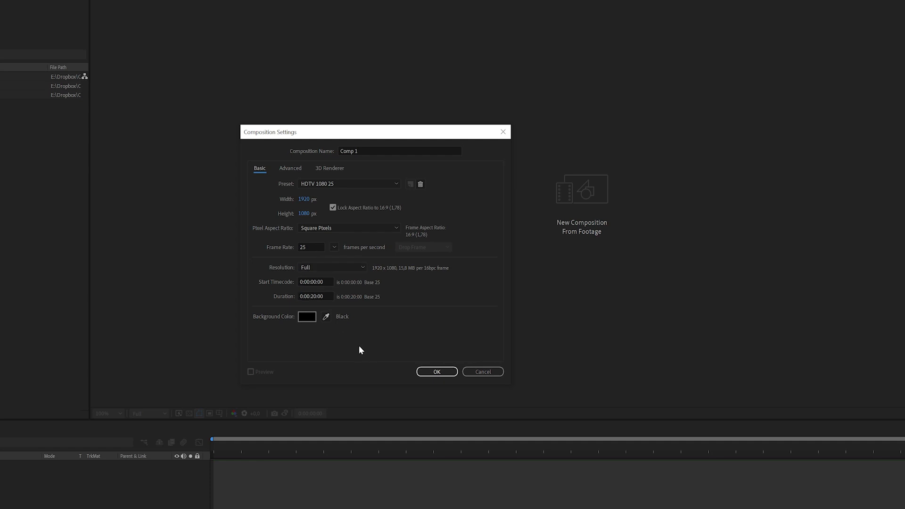
left_click(307, 318)
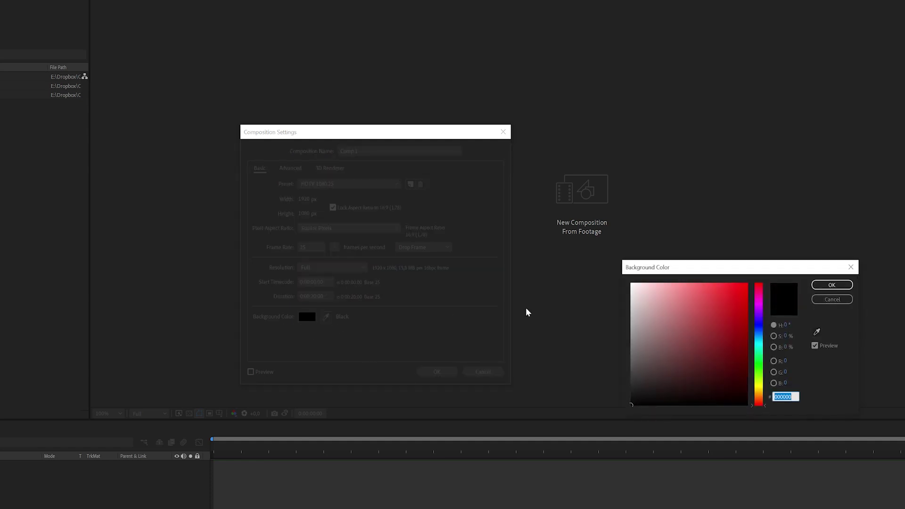
left_click(832, 284)
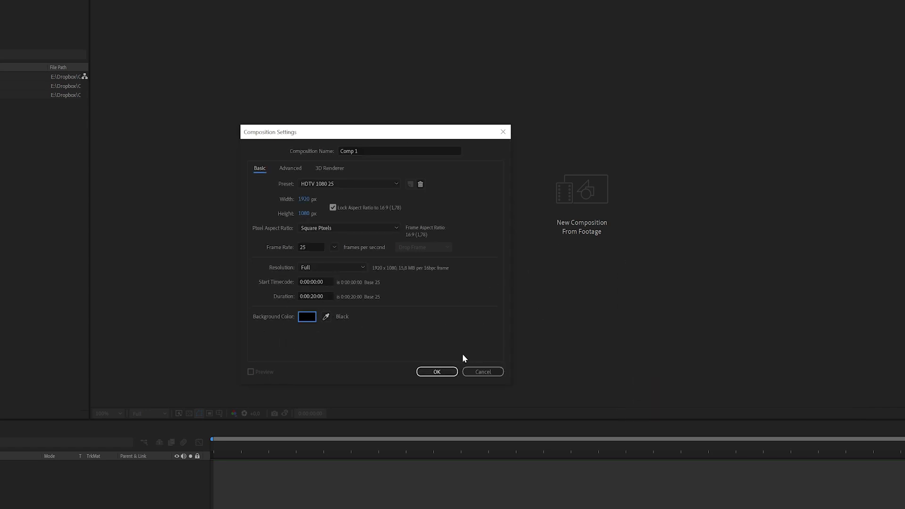
Rename the composition to TEST
key("Tab")
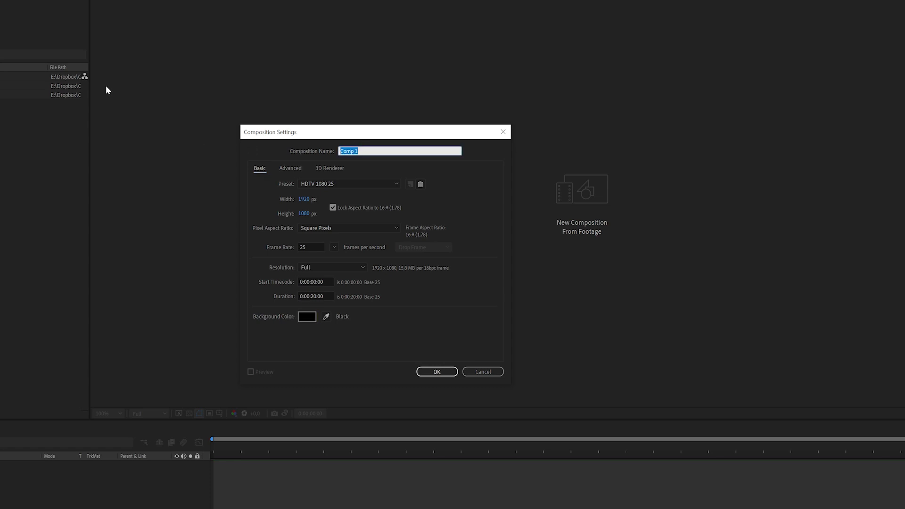
type("TEST")
left_click(366, 168)
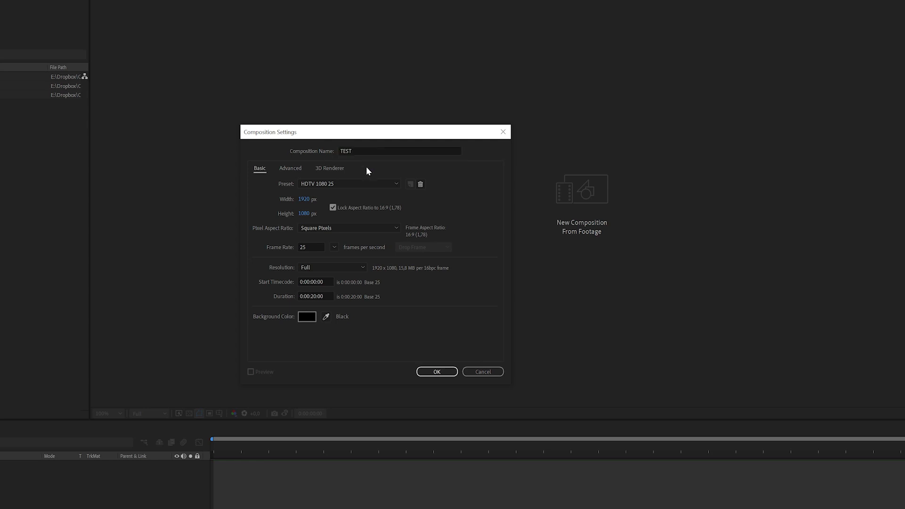
Keep Classic 3D as the renderer in Advanced settings, then return to Basic
left_click(290, 169)
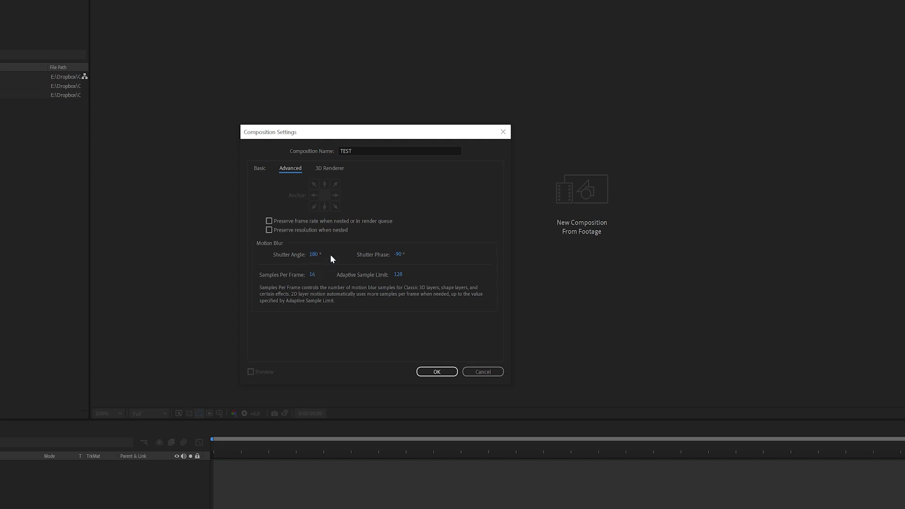
left_click(335, 165)
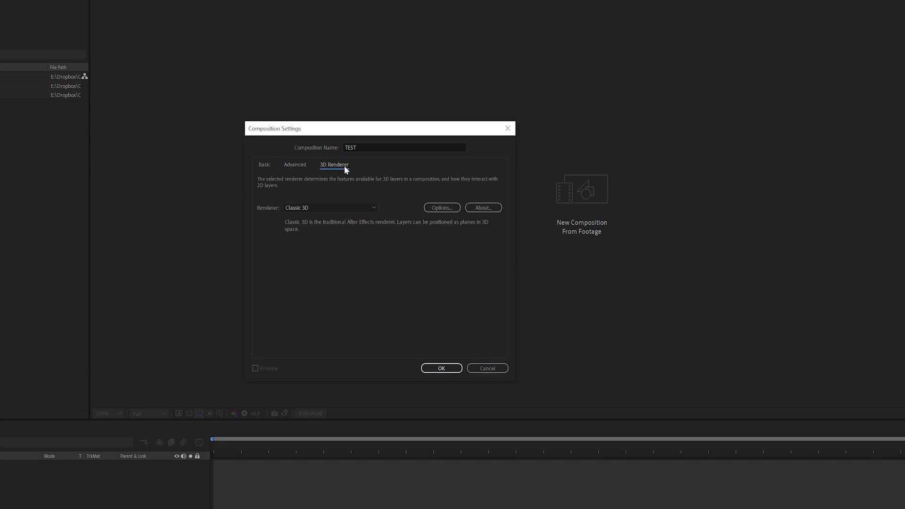
left_click(314, 209)
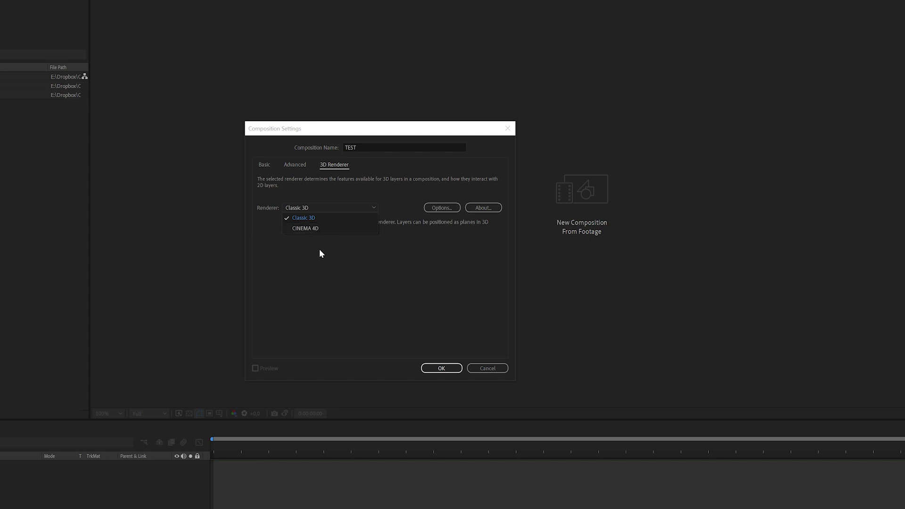
left_click(304, 264)
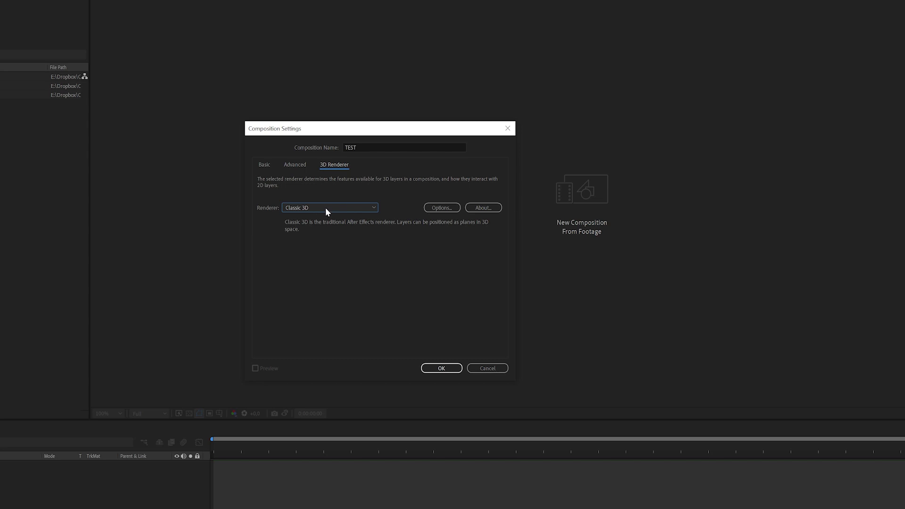
left_click(264, 165)
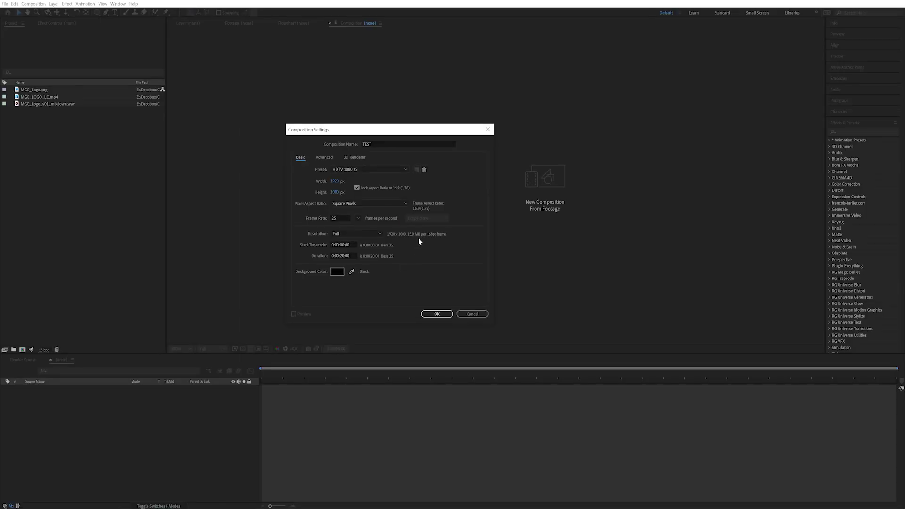
left_click(440, 315)
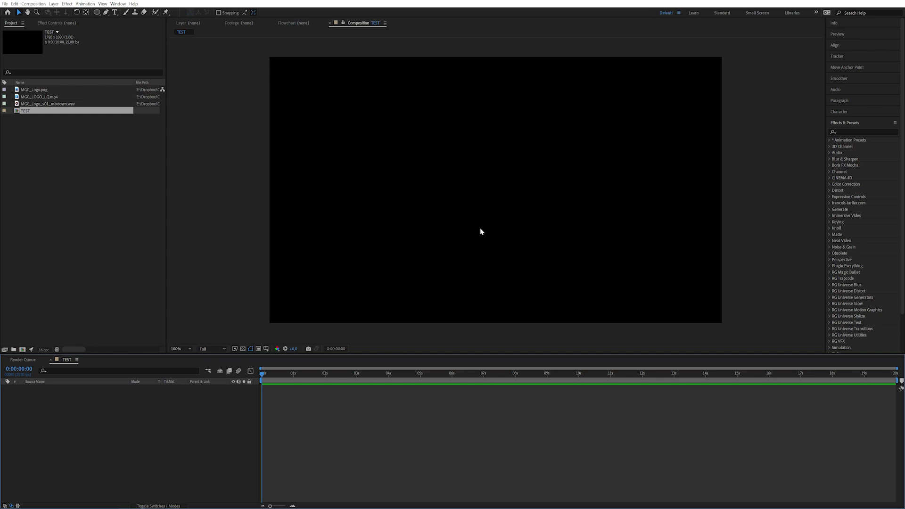
left_click(243, 349)
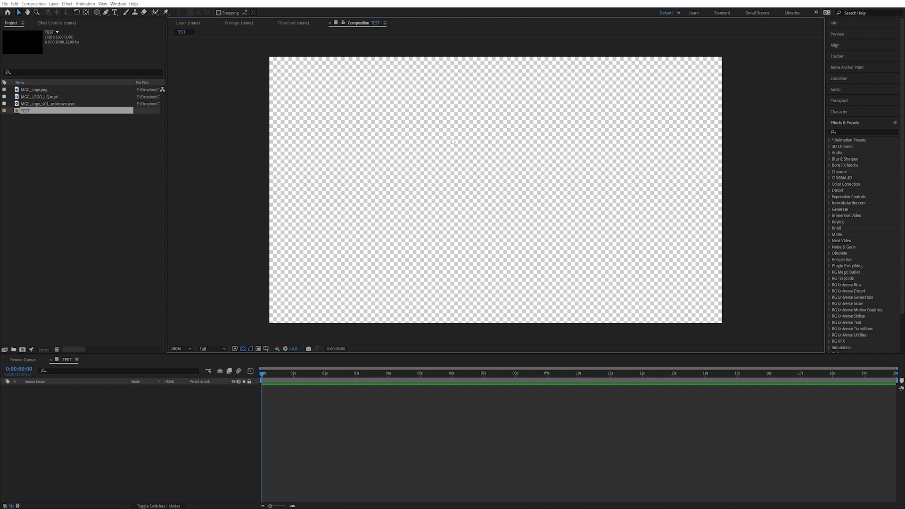
left_click(243, 349)
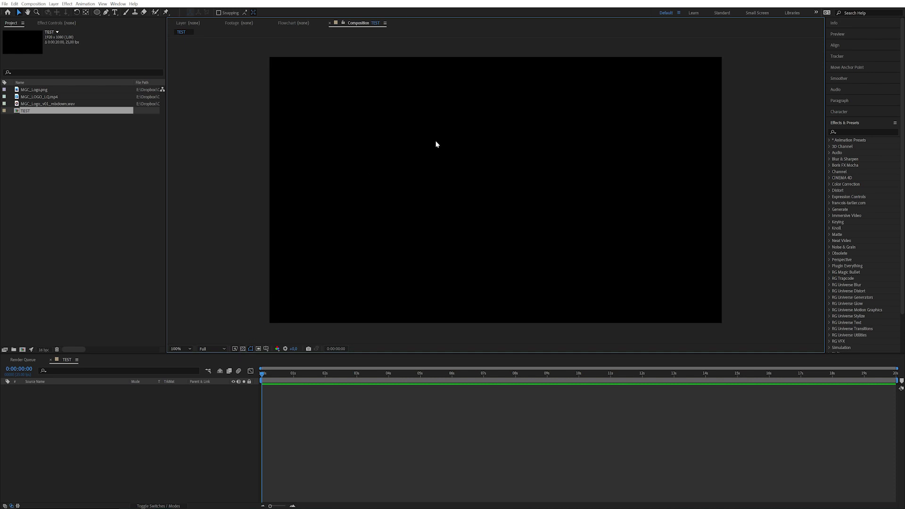
scroll(438, 153, "right", 2)
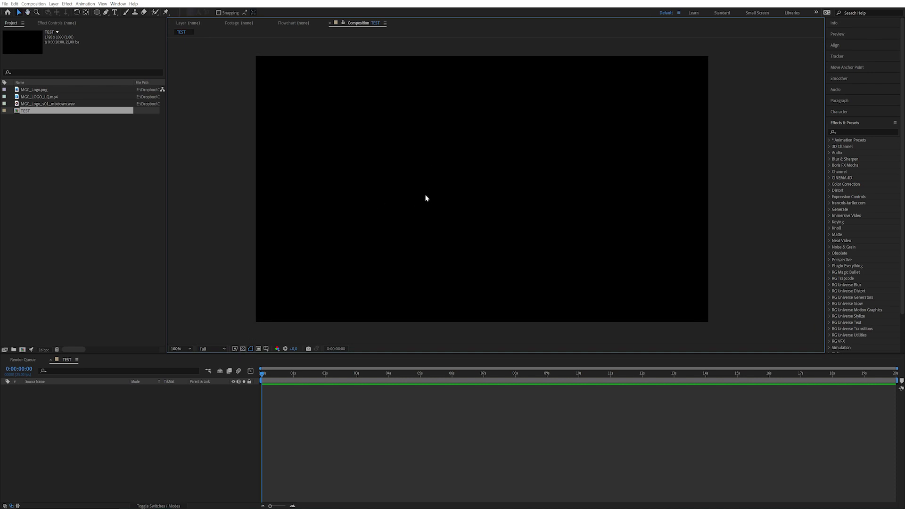
Add MGC_Logo.png as a layer in TEST and scrub through the comp
left_click(35, 90)
left_click_drag(49, 91, 104, 431)
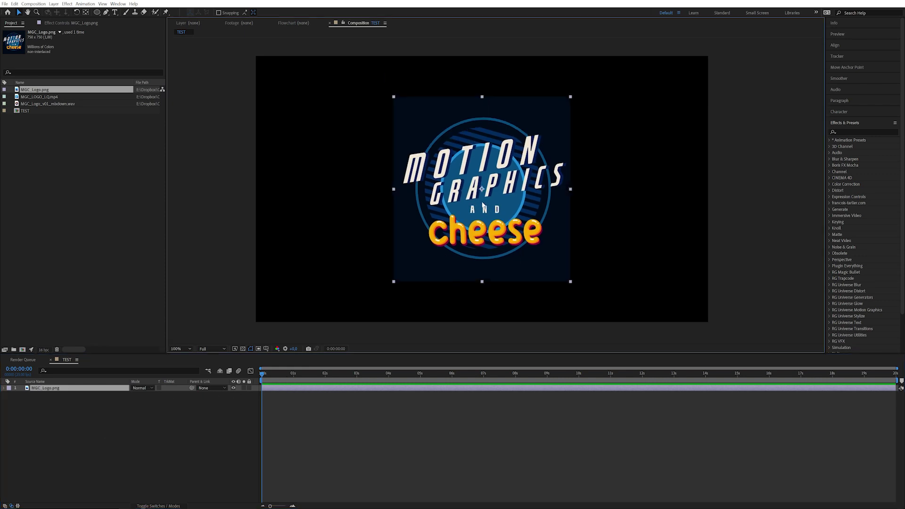
left_click(282, 380)
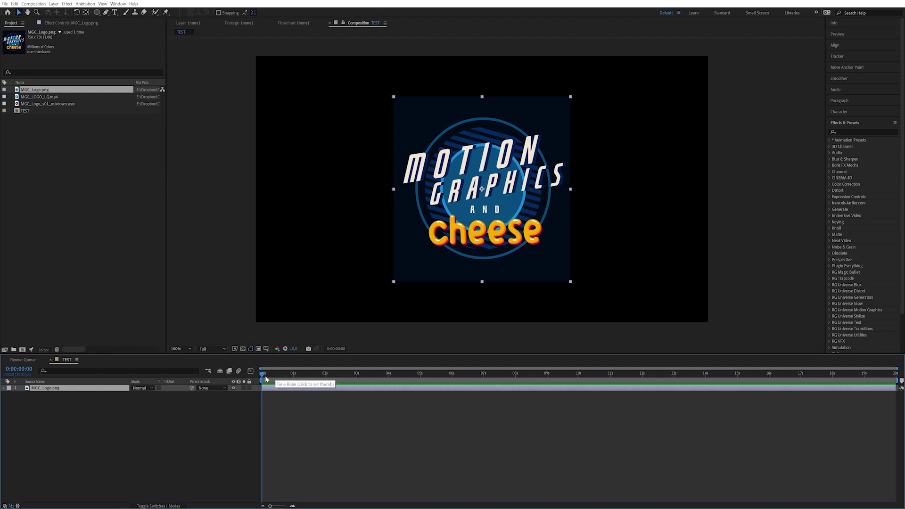
left_click_drag(263, 372, 203, 379)
left_click_drag(329, 375, 200, 410)
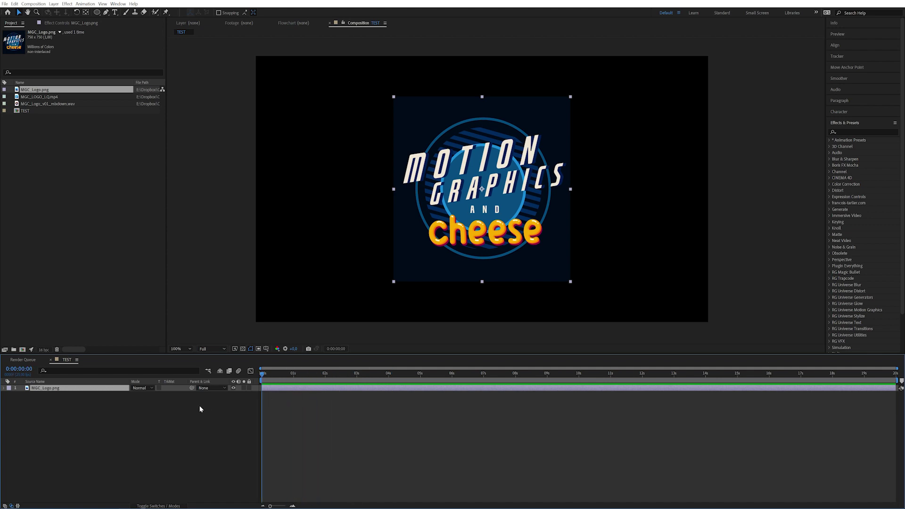
left_click(87, 423)
left_click(556, 188)
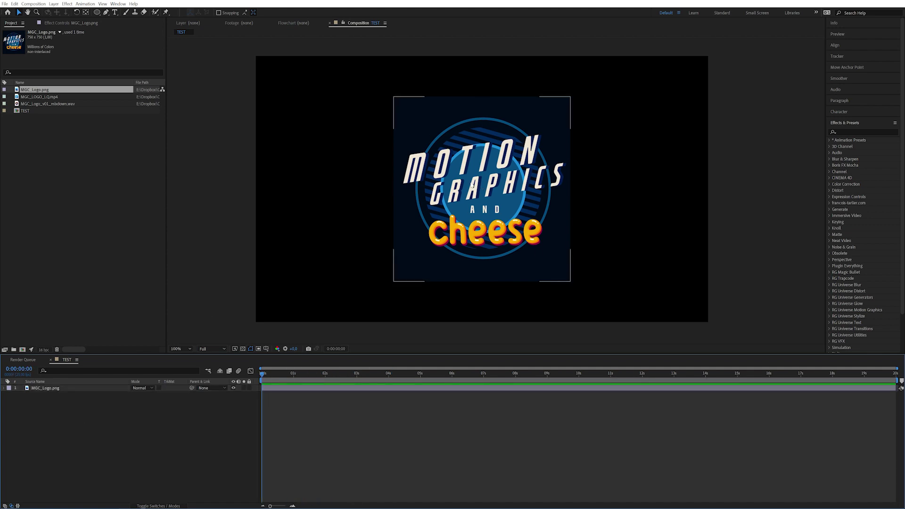
left_click(302, 282)
left_click(66, 388)
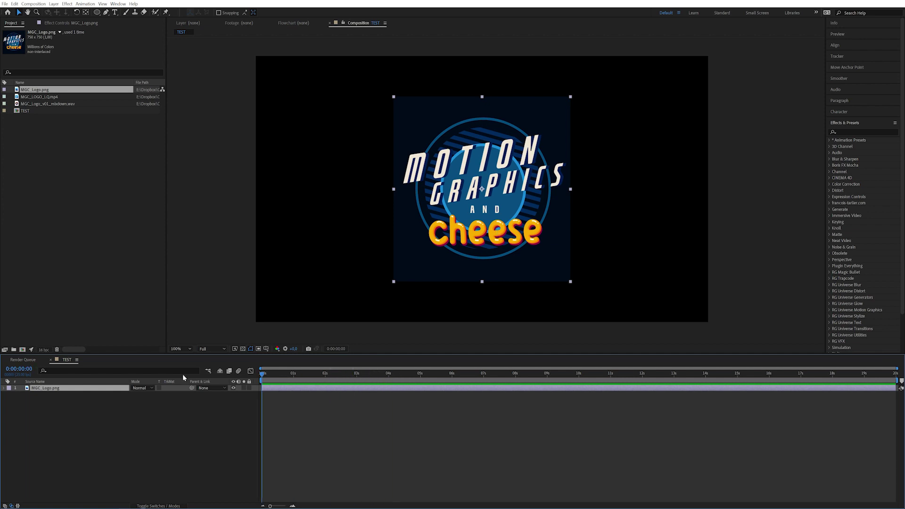
Add MGC_LOGO_LQ.mp4 as the top layer, starting around 2 seconds
left_click(49, 97)
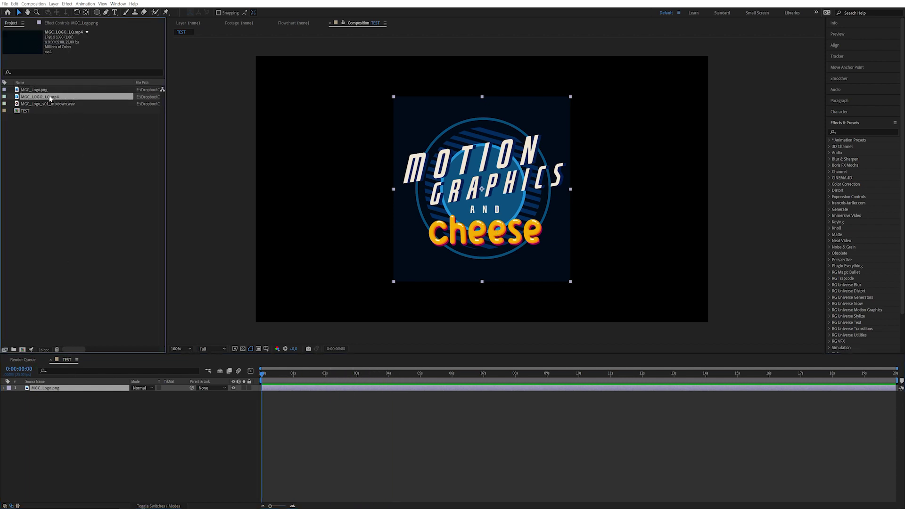
left_click_drag(51, 98, 82, 389)
left_click_drag(282, 375, 511, 390)
left_click_drag(428, 374, 409, 373)
left_click_drag(466, 390, 384, 390)
left_click(86, 451)
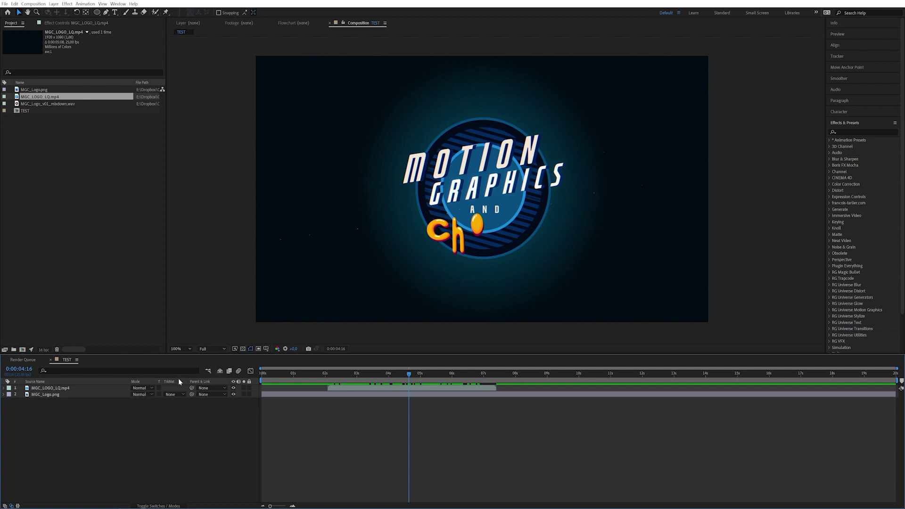
Try Add blending on MGC_LOGO_LQ.mp4, undo it back to Normal, and view track matte options
left_click(148, 389)
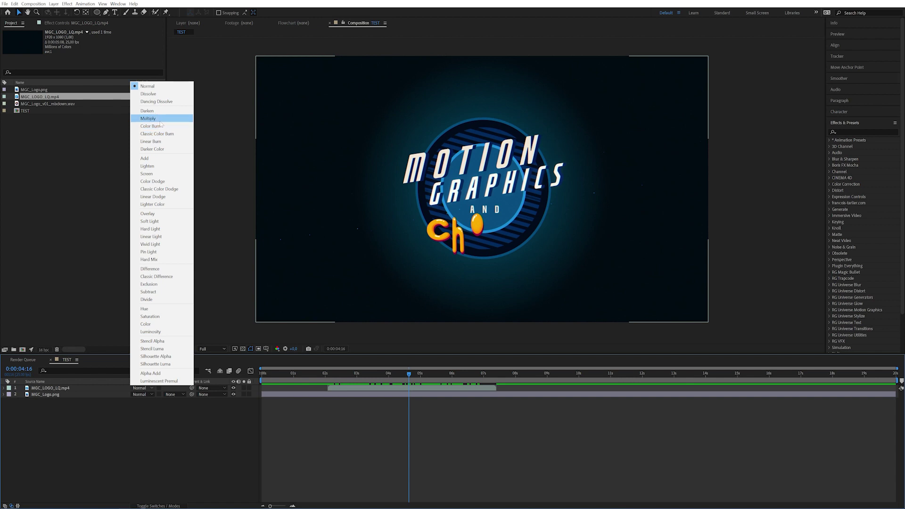
left_click(180, 432)
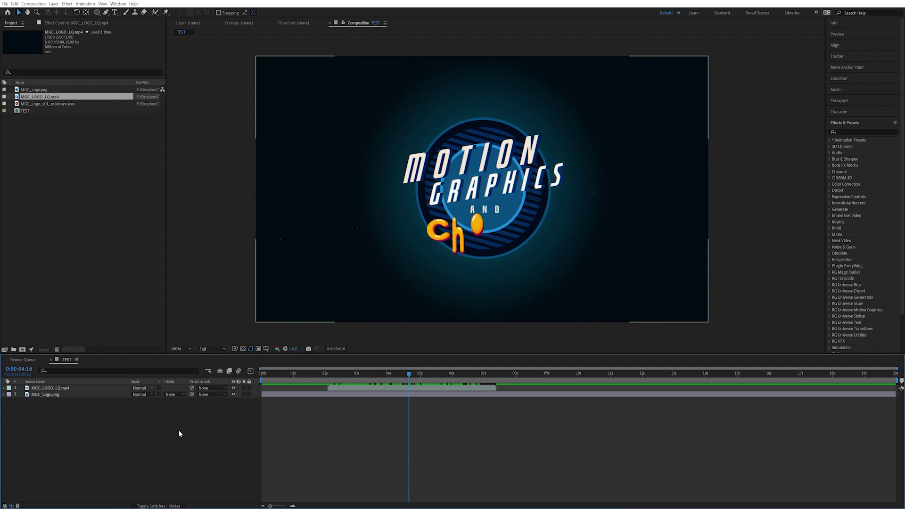
left_click(139, 390)
left_click(157, 160)
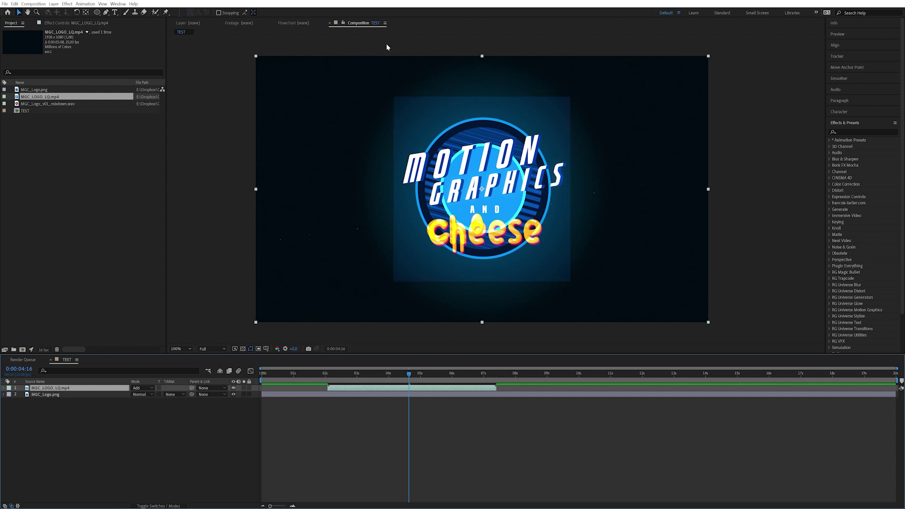
key("ctrl+z")
left_click(175, 395)
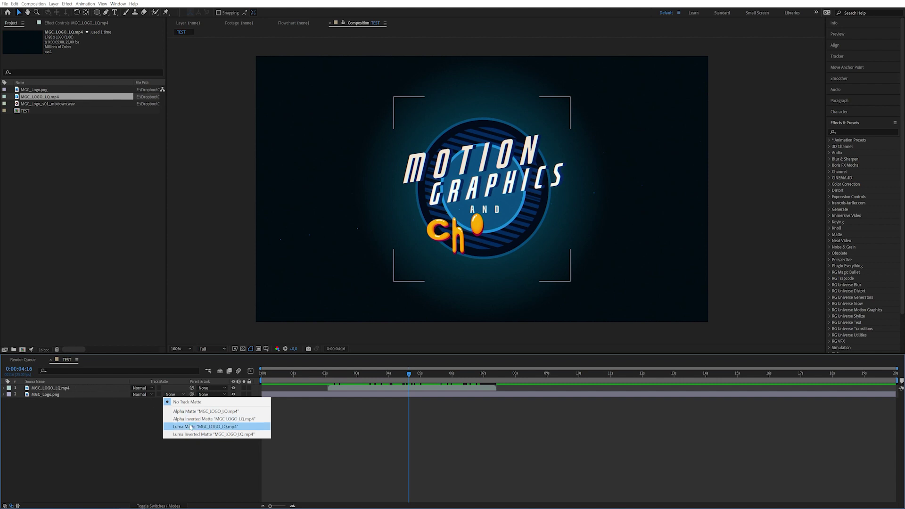
Move MGC_LOGO_LQ.mp4 below MGC_Logo.png and set it to Alpha Matte
left_click(91, 396)
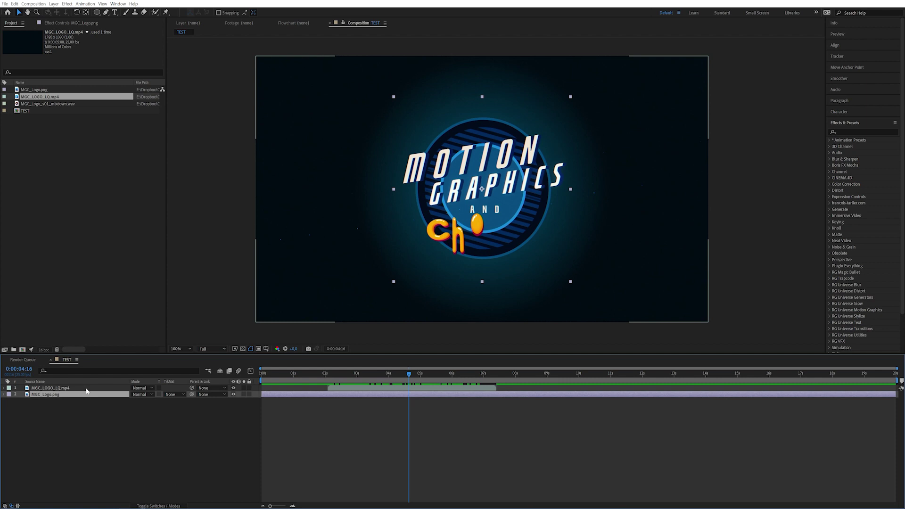
key("Home")
key("F2")
left_click_drag(67, 389, 82, 408)
left_click(184, 395)
left_click(191, 411)
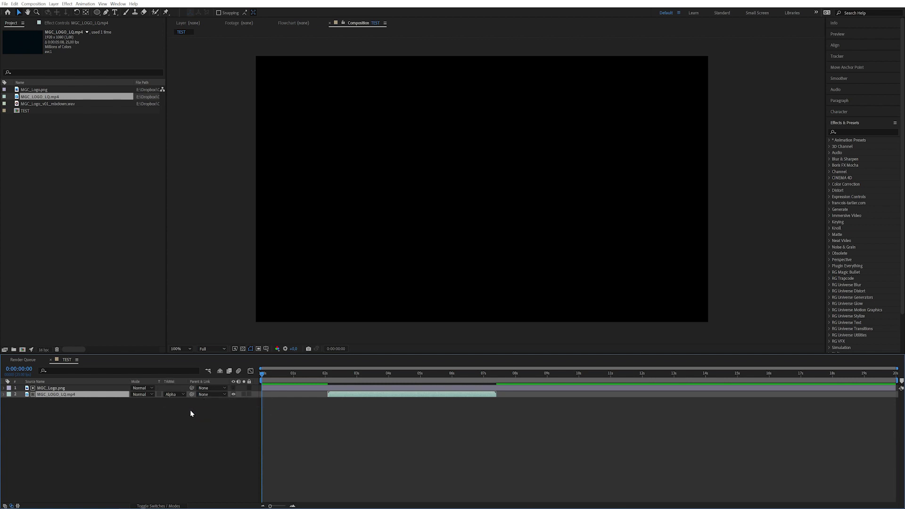
Scrub from 0:00:01:23 to 0:00:02:09 to preview the matted logo
left_click(234, 394)
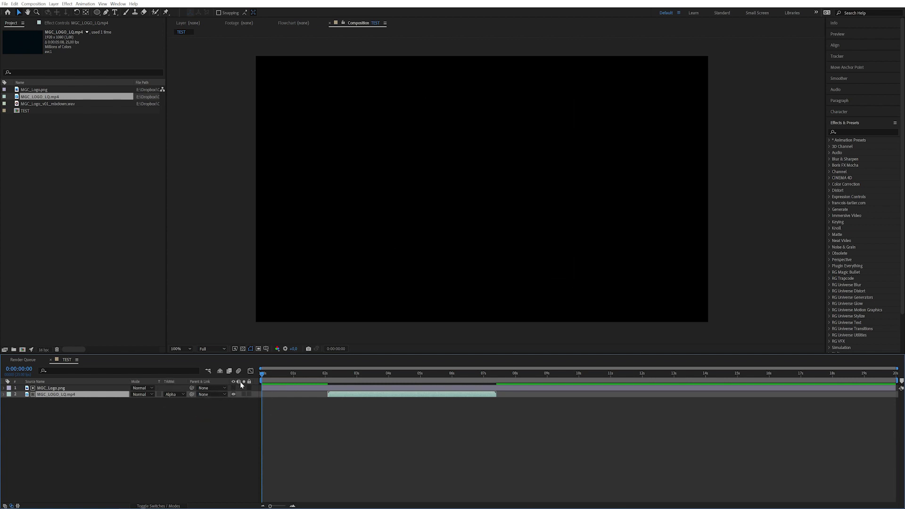
left_click(322, 375)
left_click_drag(323, 374, 375, 377)
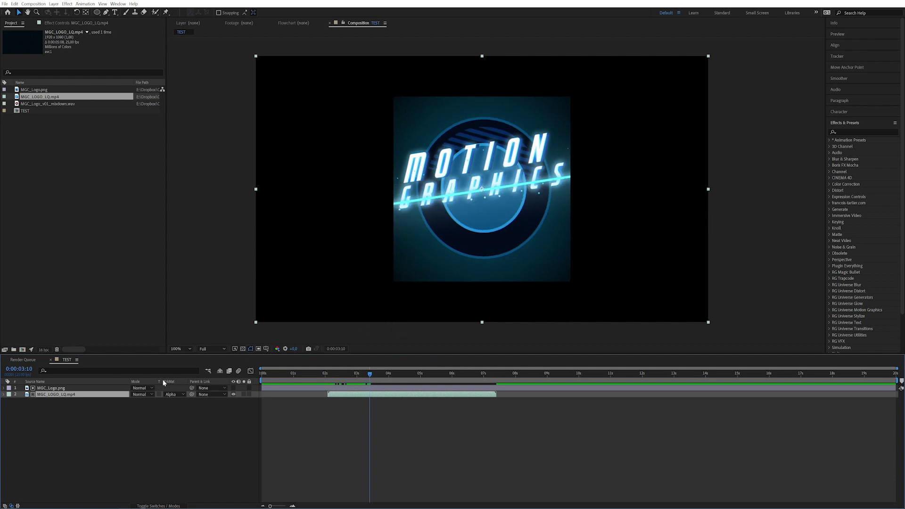
Toggle MGC_Logo.png visibility to compare, then drag the matte to the comp centre
left_click(175, 388)
left_click(233, 388)
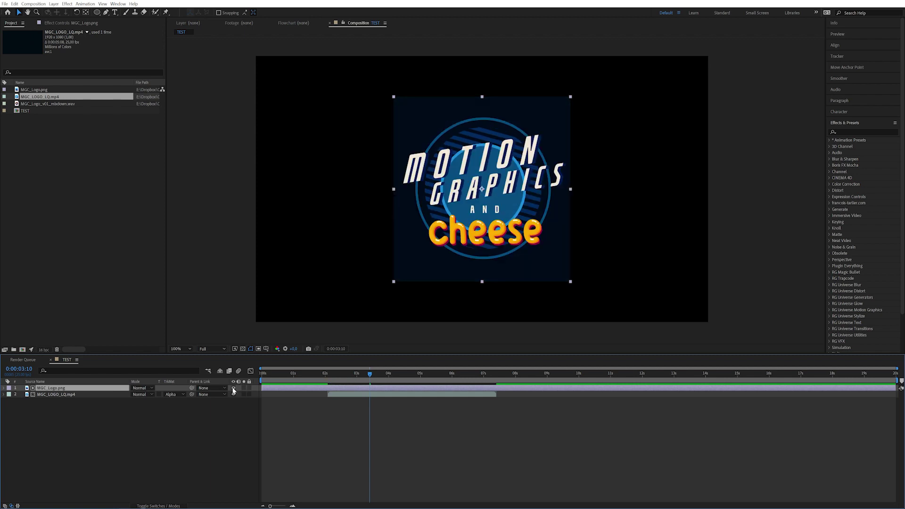
left_click(233, 389)
left_click(233, 388)
left_click(233, 388)
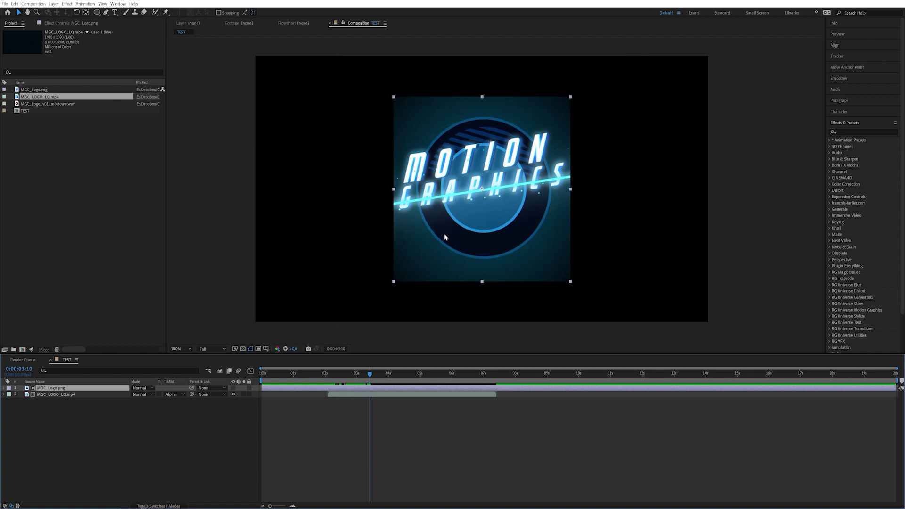
left_click_drag(456, 236, 587, 199)
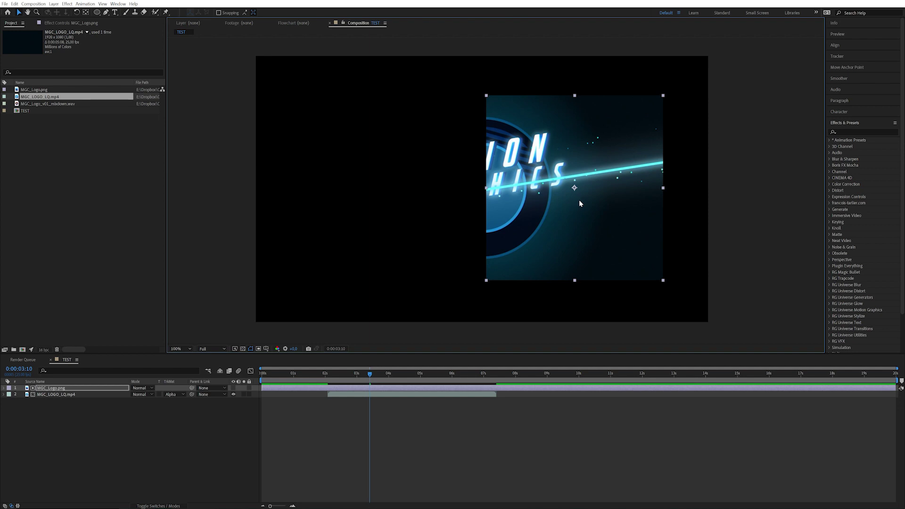
left_click_drag(585, 193, 405, 198)
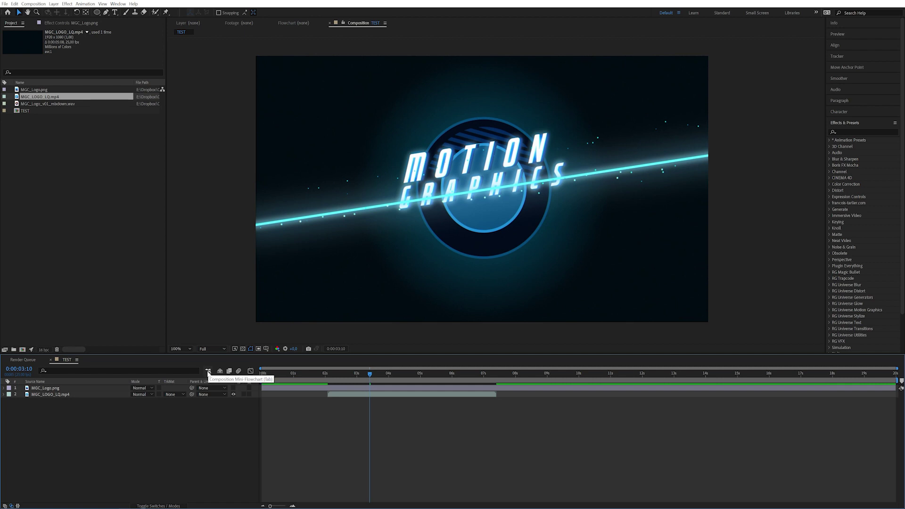
Open and close the Composition Mini-Flowchart twice
left_click(207, 371)
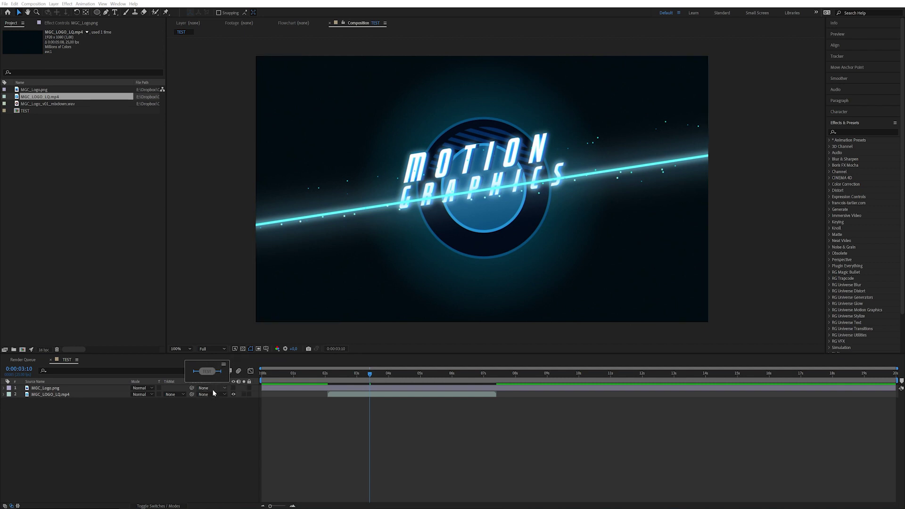
left_click(217, 432)
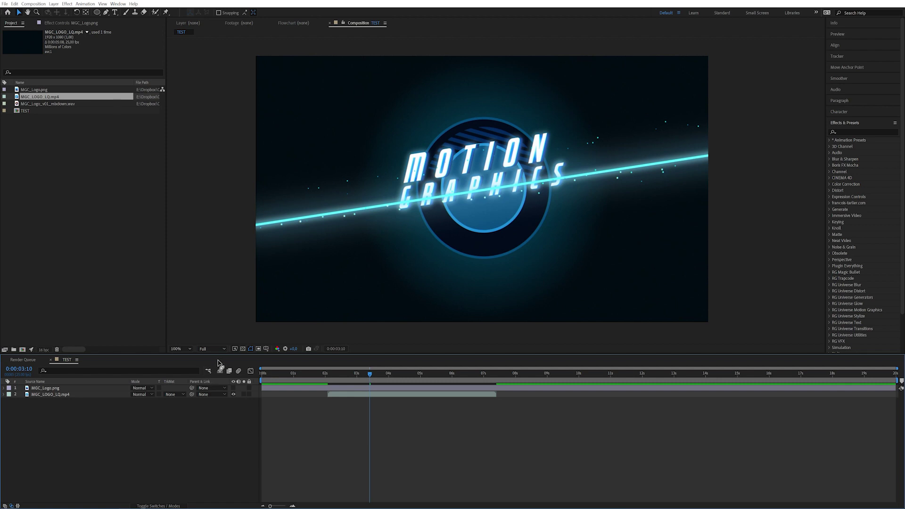
left_click(209, 371)
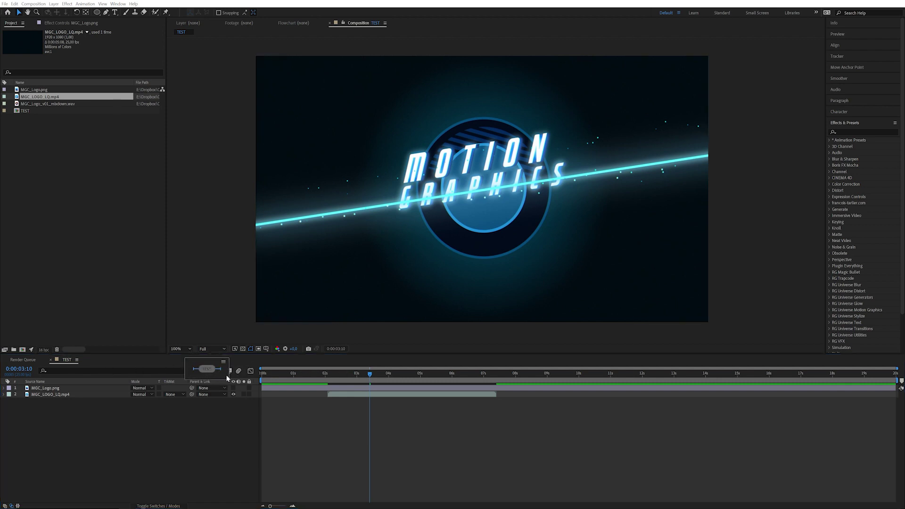
left_click(183, 434)
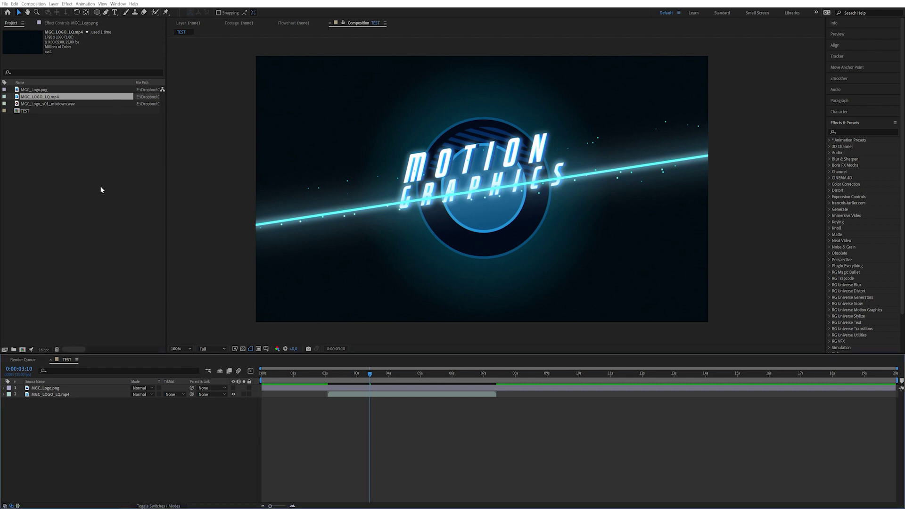
Duplicate the TEST composition as TEST 2 and add it as a layer in TEST
left_click(29, 112)
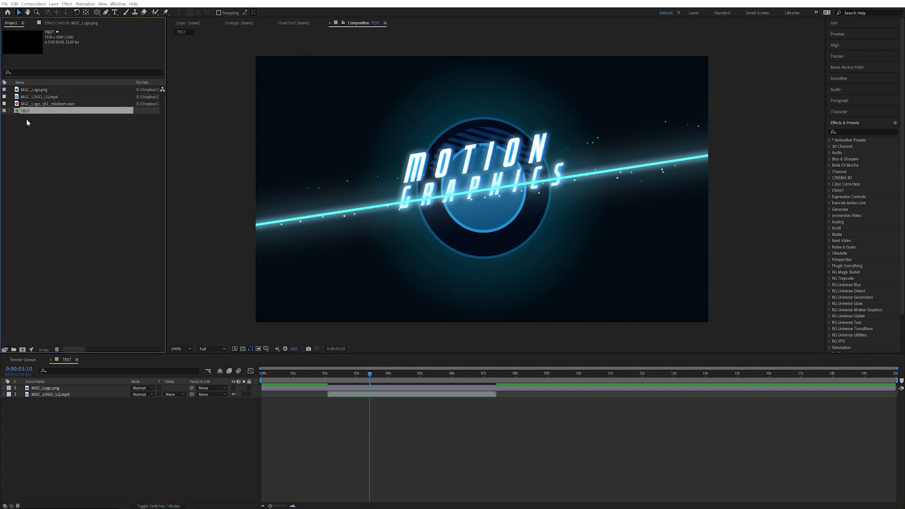
key("ctrl+d")
left_click_drag(35, 119, 78, 431)
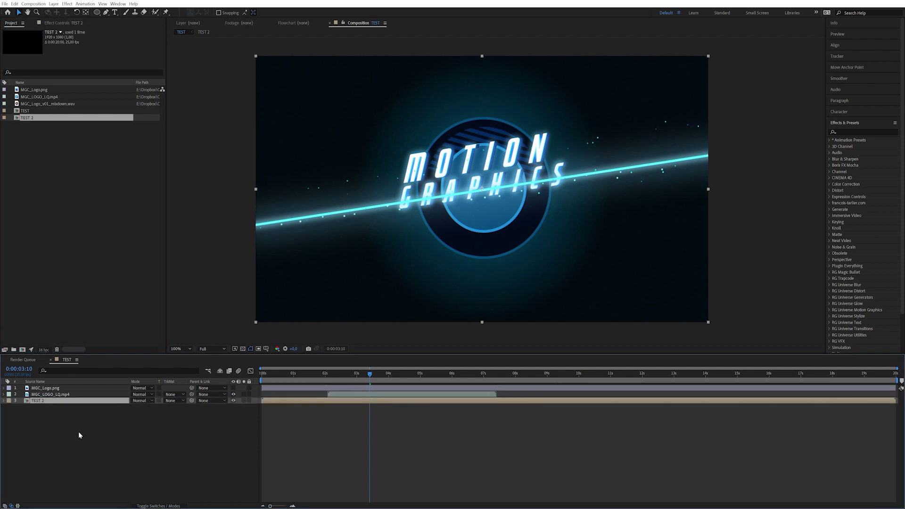
Jump into TEST 2 via the mini-flowchart, return to TEST, and deselect the layer
left_click(208, 371)
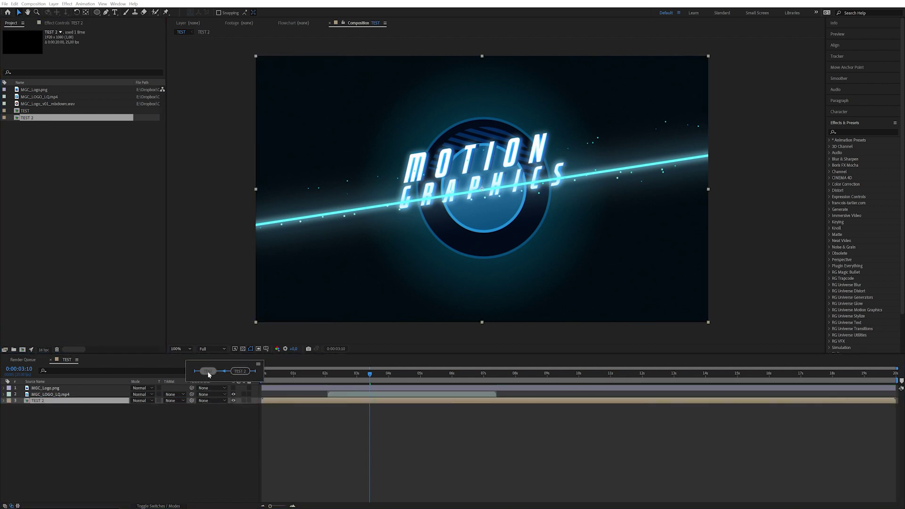
left_click(239, 372)
left_click(208, 371)
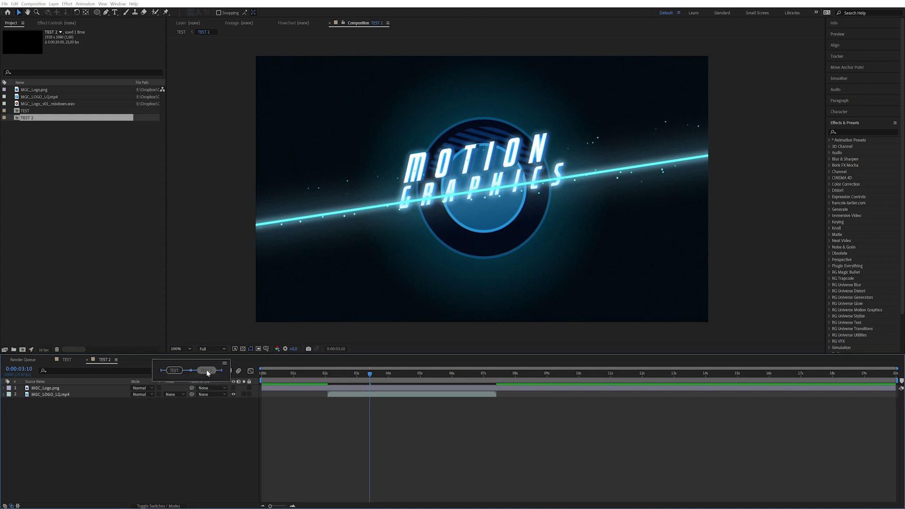
left_click(177, 371)
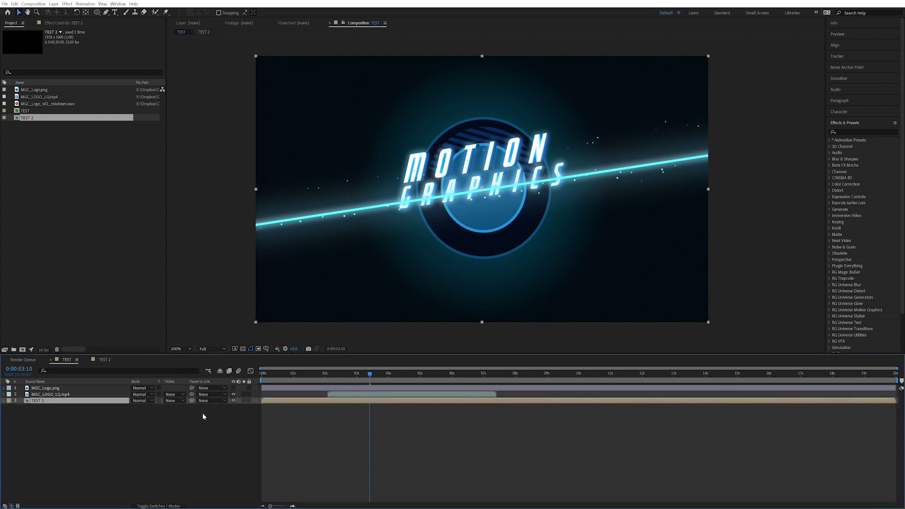
left_click(184, 438)
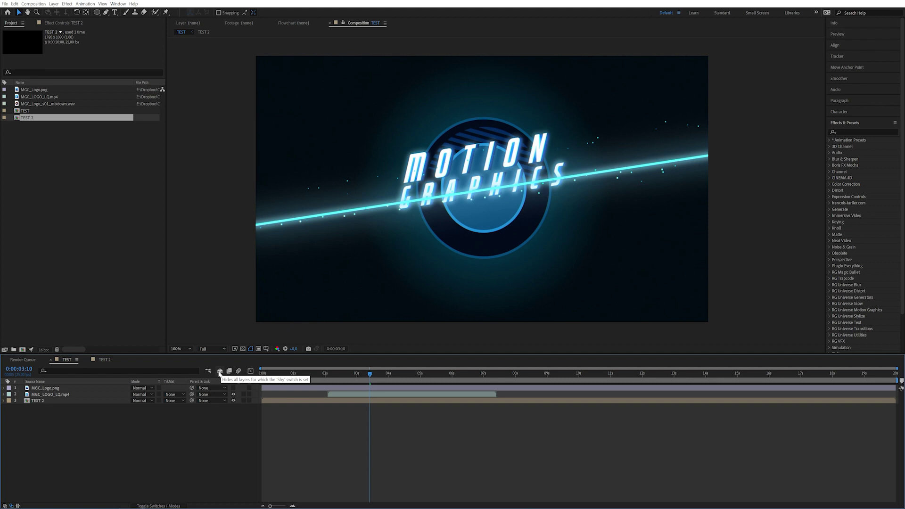
Show the layer switches columns and duplicate the TEST 2 layer several times
left_click(158, 505)
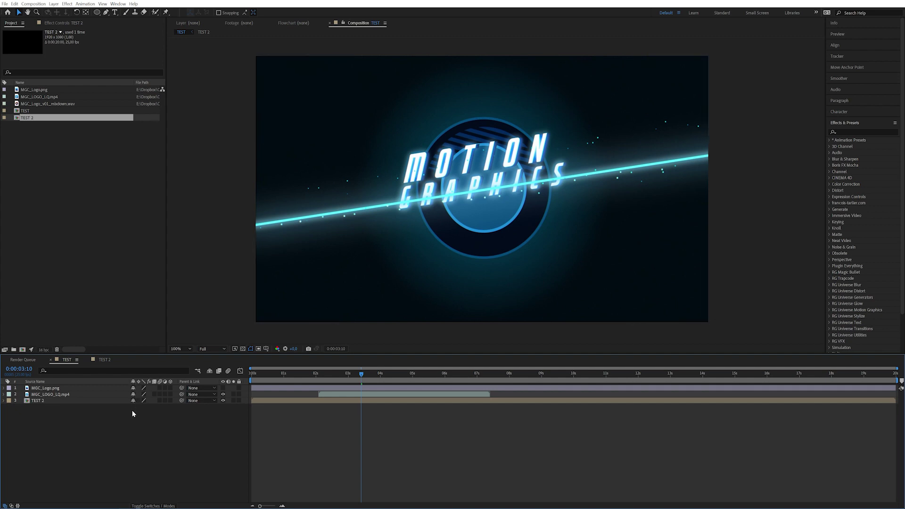
left_click(62, 402)
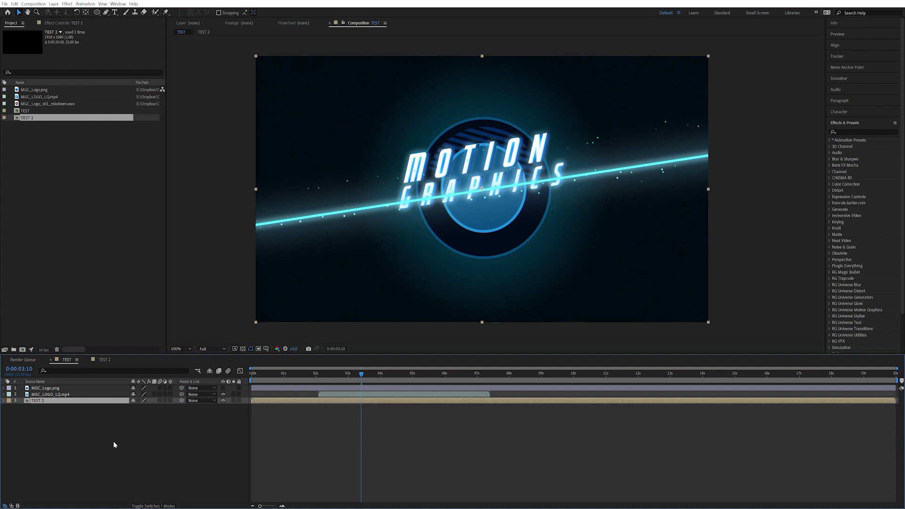
key("ctrl+d")
key("ctrl+d")
key("ctrl+d")
key("ctrl+d")
key("ctrl+d")
key("ctrl+d")
key("ctrl+d")
key("ctrl+d")
key("ctrl+d")
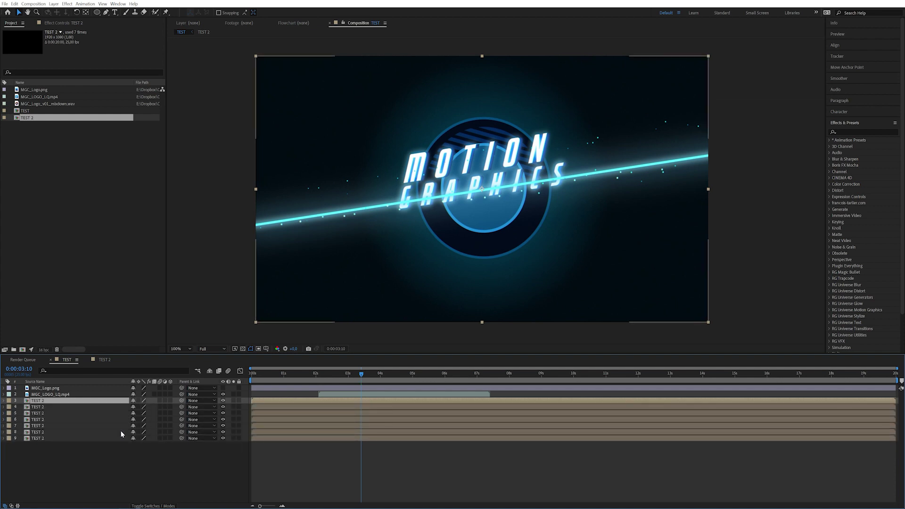
key("ctrl+d")
key("ctrl+d")
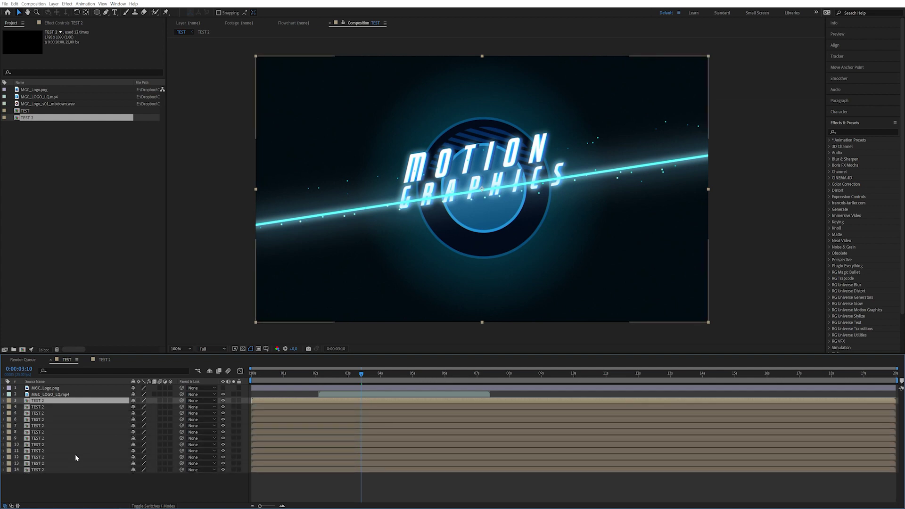
Select duplicate layers 3–13, hide them as shy layers, and enable composition frame blending
left_click(73, 457, "shift")
left_click(71, 464, "shift")
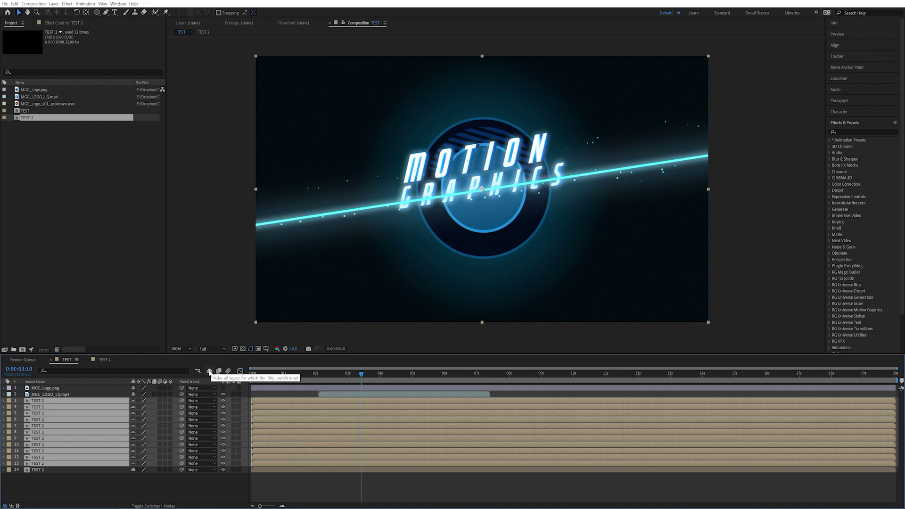
left_click(210, 371)
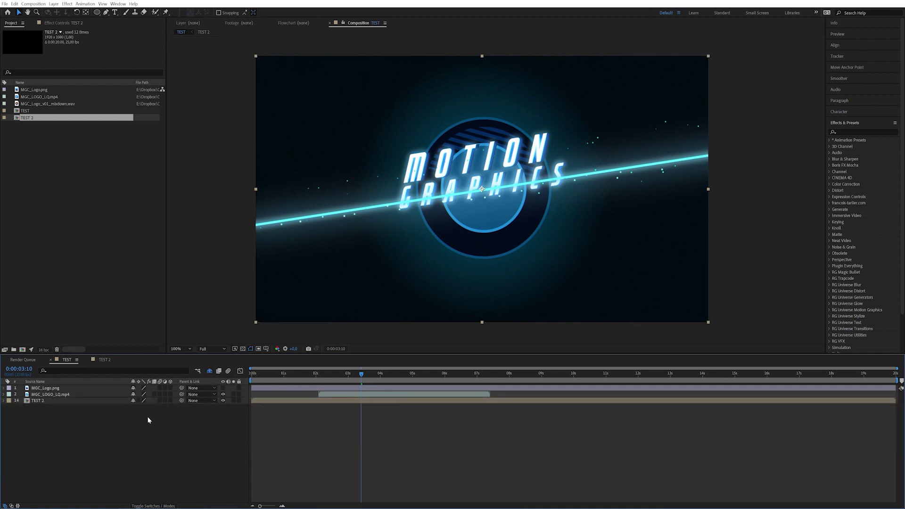
left_click(220, 372)
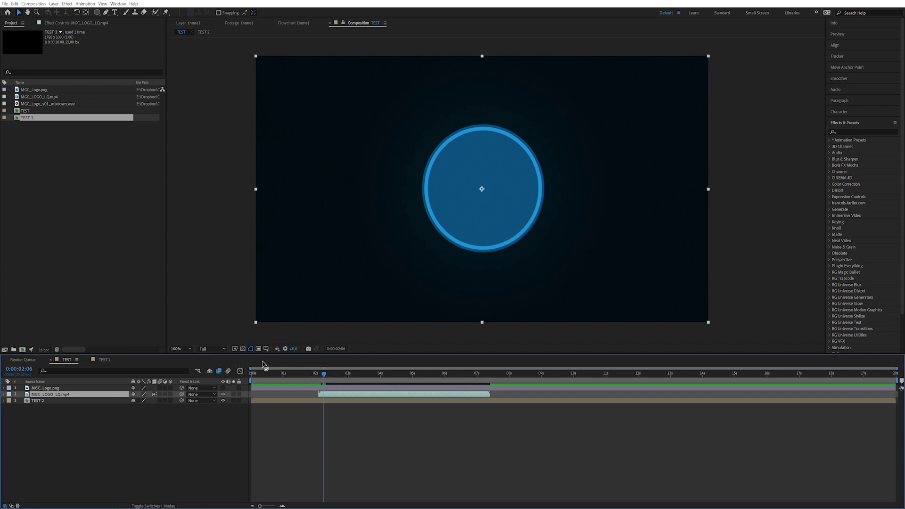
Apply a 400% Time Stretch to MGC_LOGO_LQ.mp4 and preview the slowed footage near four seconds
left_click(366, 375)
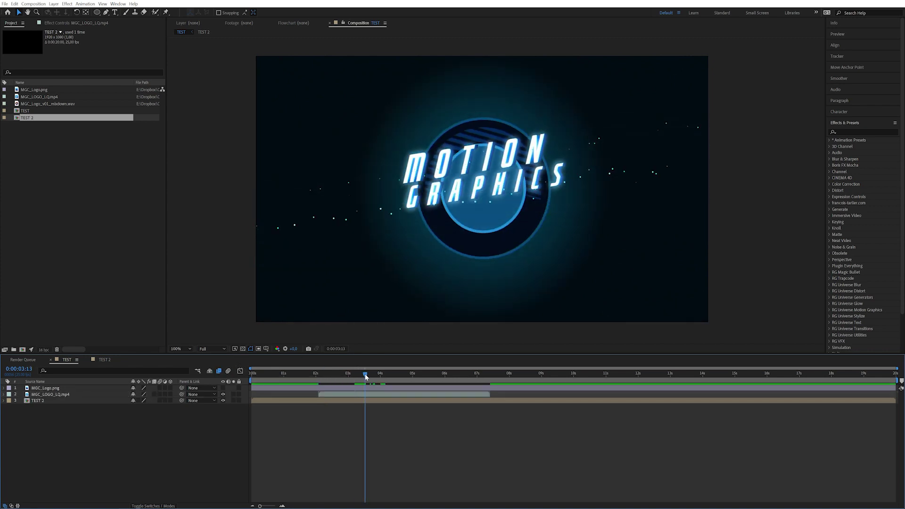
mouse_move(365, 374)
left_mouse_down()
mouse_move(382, 375)
mouse_move(370, 375)
left_mouse_up()
right_click(72, 395)
mouse_move(118, 237)
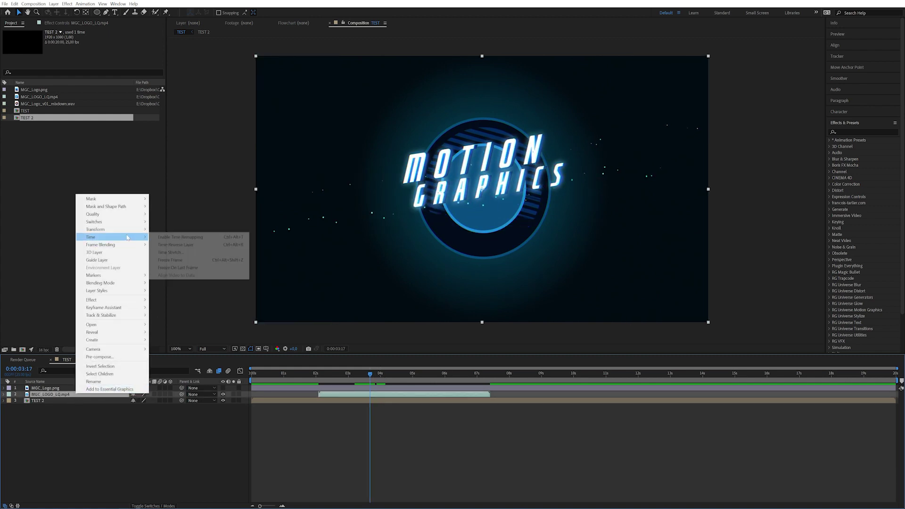
left_click(178, 253)
type("400")
key("Return")
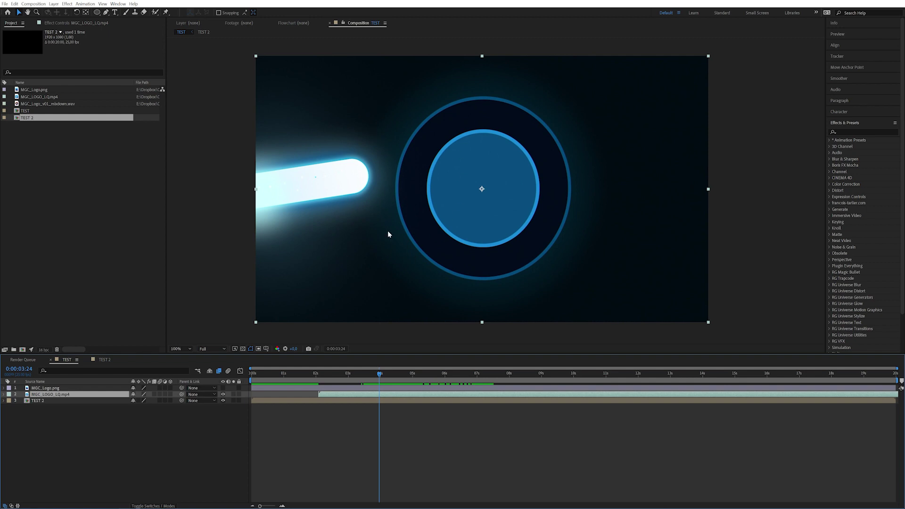
left_click_drag(379, 374, 373, 374)
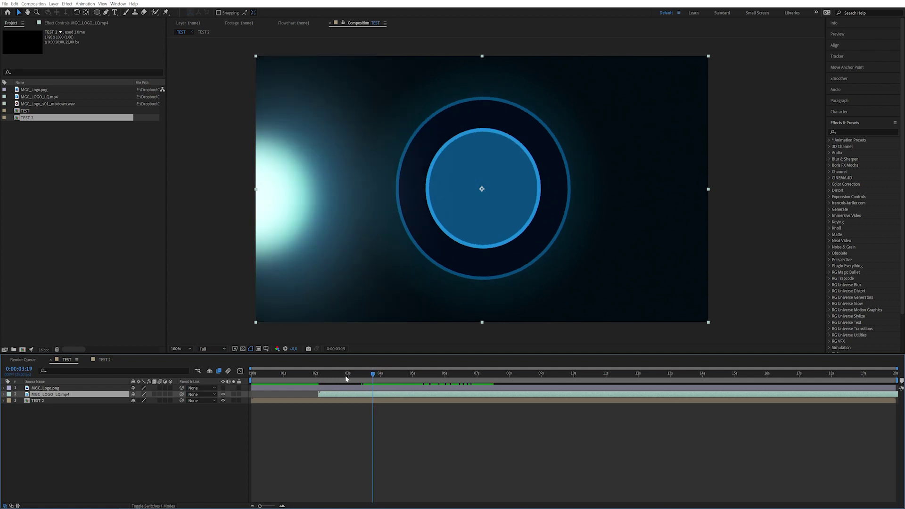
Enable frame blending on MGC_LOGO_LQ.mp4, cycle it to Pixel Motion, and scrub around 4:01 to compare
left_click(154, 394)
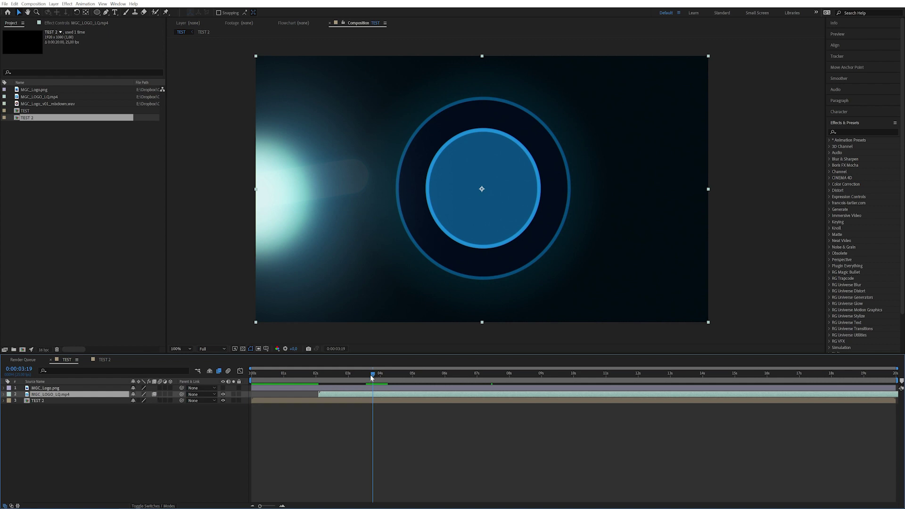
key("space")
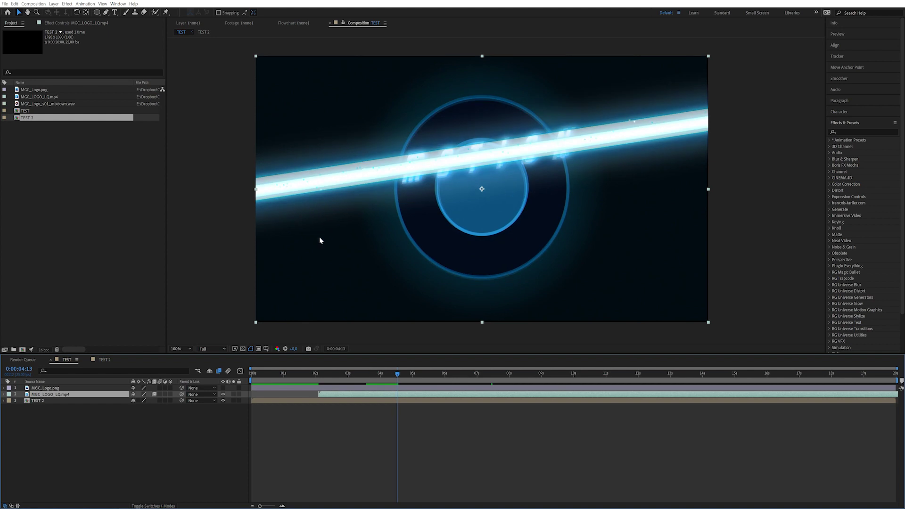
left_click(382, 374)
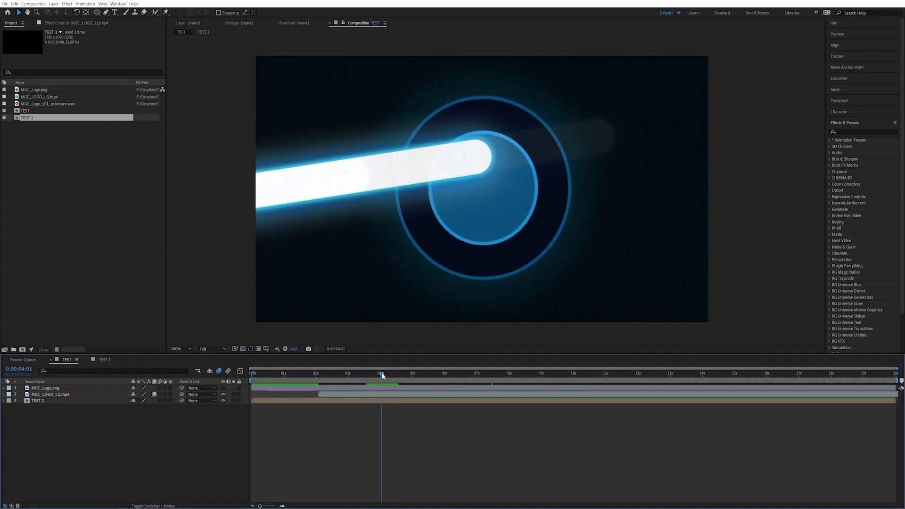
left_click(154, 394)
left_click_drag(383, 374, 394, 376)
left_click(144, 394)
left_click(154, 394)
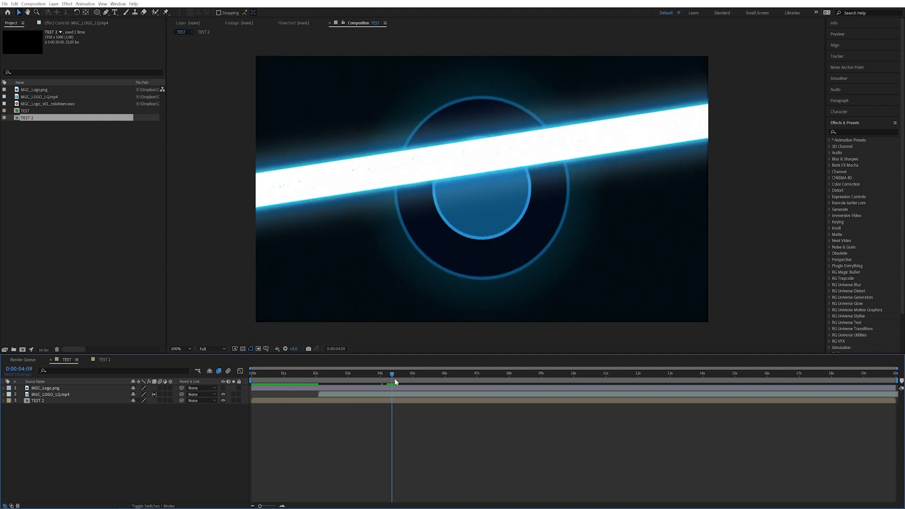
left_click_drag(394, 375, 382, 375)
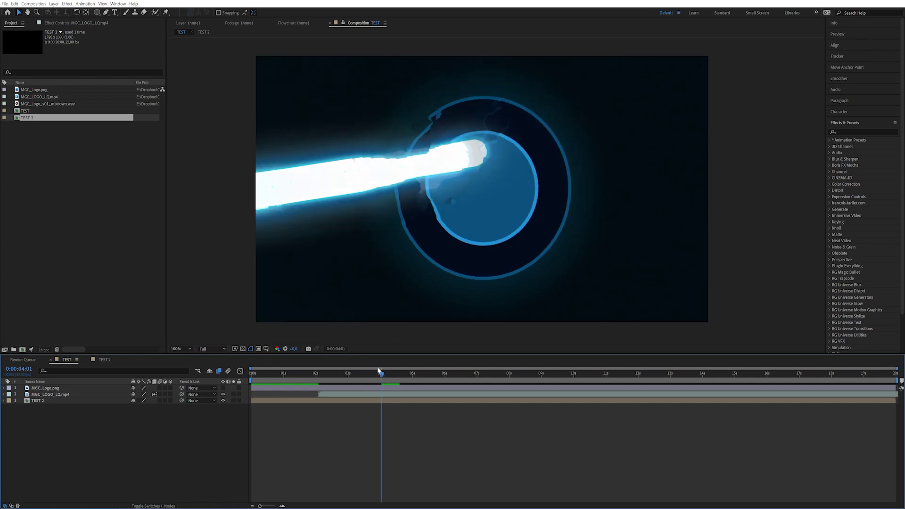
left_click_drag(379, 374, 542, 357)
Reposition the logo near centre and start Position keyframing on MGC_Logo.png's Transform
left_click(562, 373)
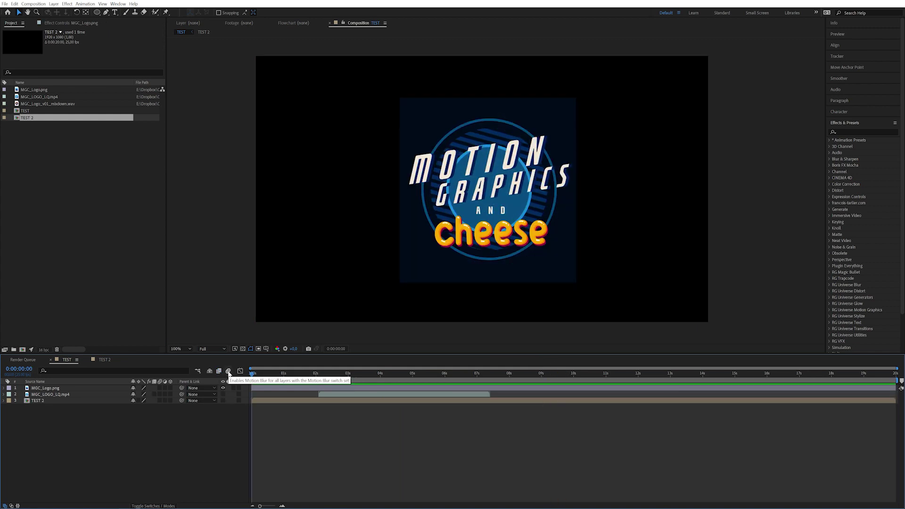
mouse_move(503, 221)
left_mouse_down()
mouse_move(464, 211)
mouse_move(516, 213)
mouse_move(516, 230)
mouse_move(498, 225)
left_mouse_up()
left_click(68, 360)
left_click(40, 389)
left_click(4, 388)
left_click(10, 395)
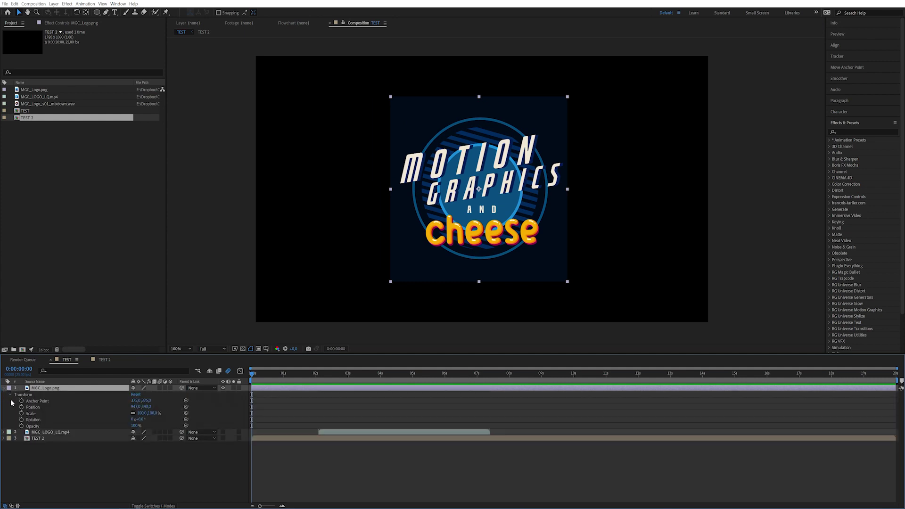
left_click(21, 407)
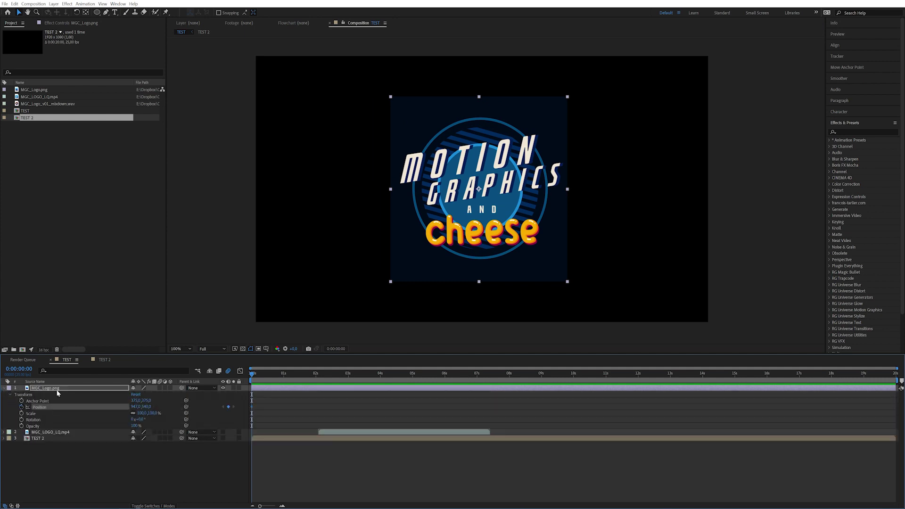
Keyframe Position X from 628 at the start to 1508 at 0:00:00:09, with motion blur on
left_click_drag(254, 375, 263, 374)
left_click_drag(135, 406, 394, 406)
left_click(252, 374)
left_click_drag(137, 406, 3, 413)
left_click_drag(262, 374, 257, 378)
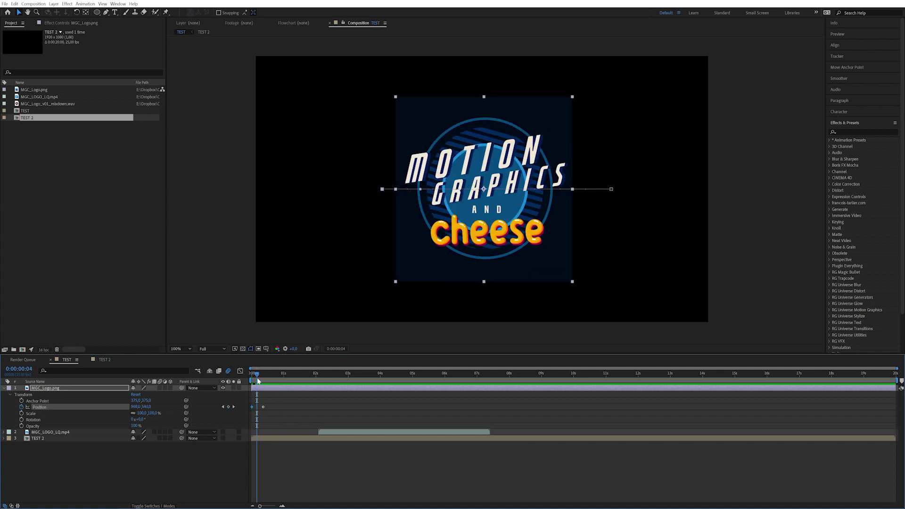
left_click(160, 388)
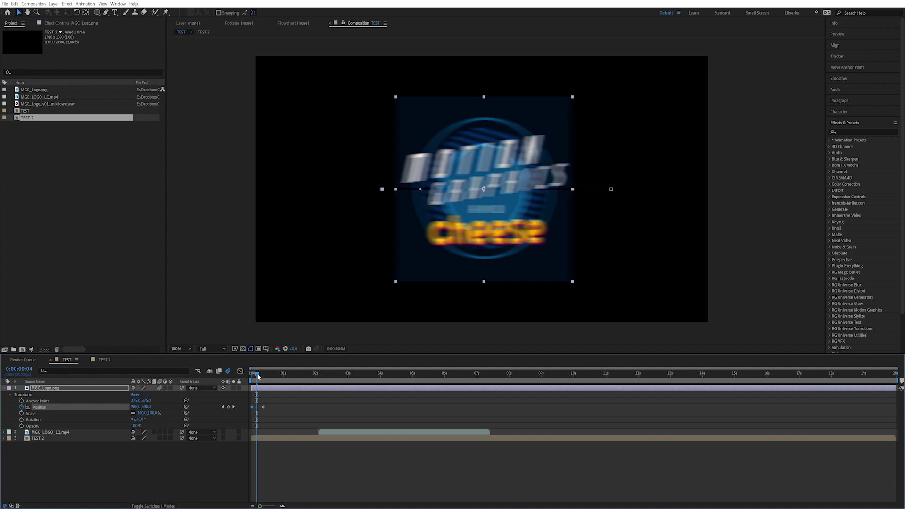
left_click_drag(256, 375, 259, 377)
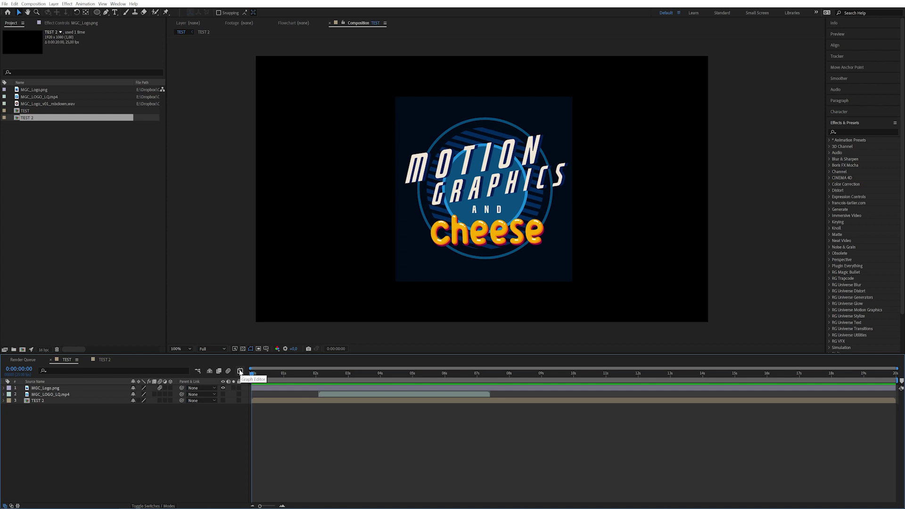
Open the Graph Editor and start Position keyframing on the MGC_Logo.png layer
left_click(239, 372)
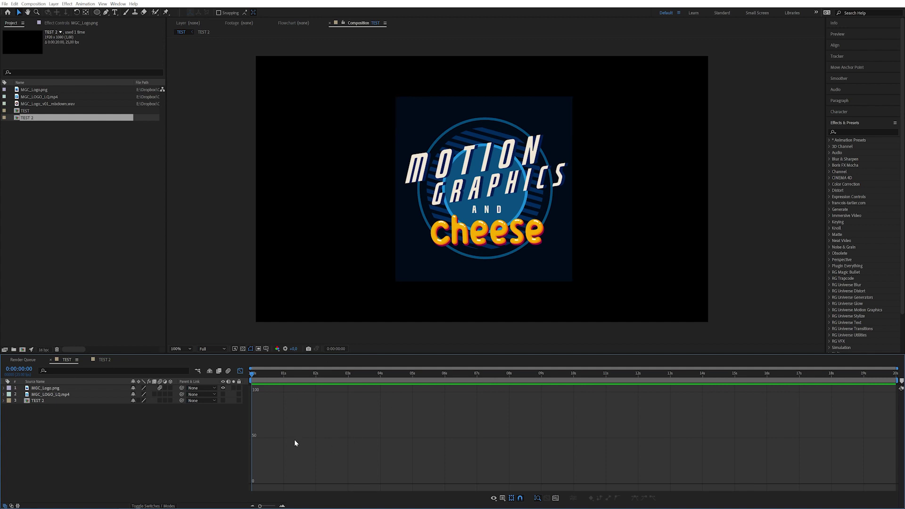
left_click(69, 388)
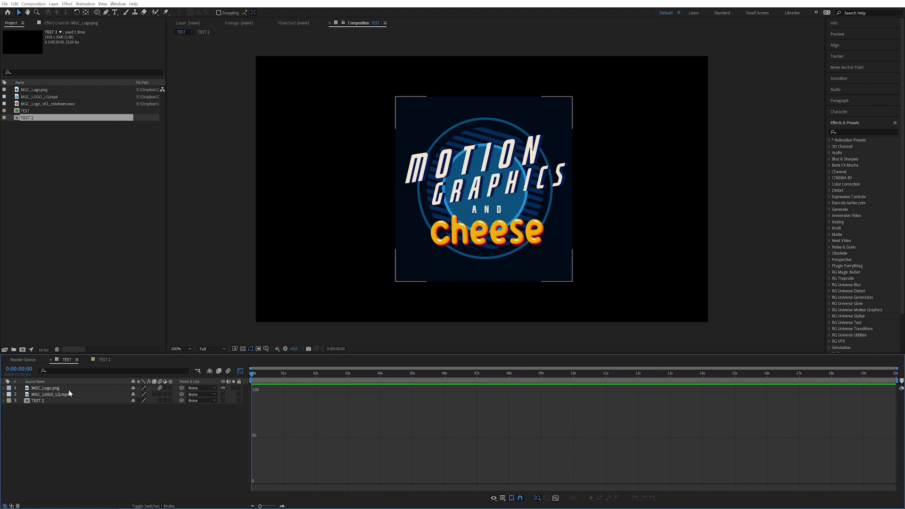
left_click(42, 389)
left_click(5, 388)
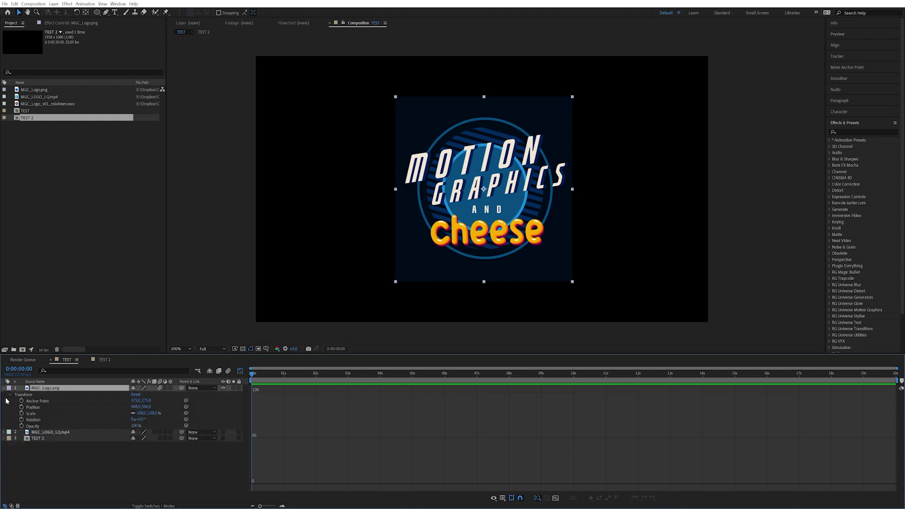
left_click(21, 407)
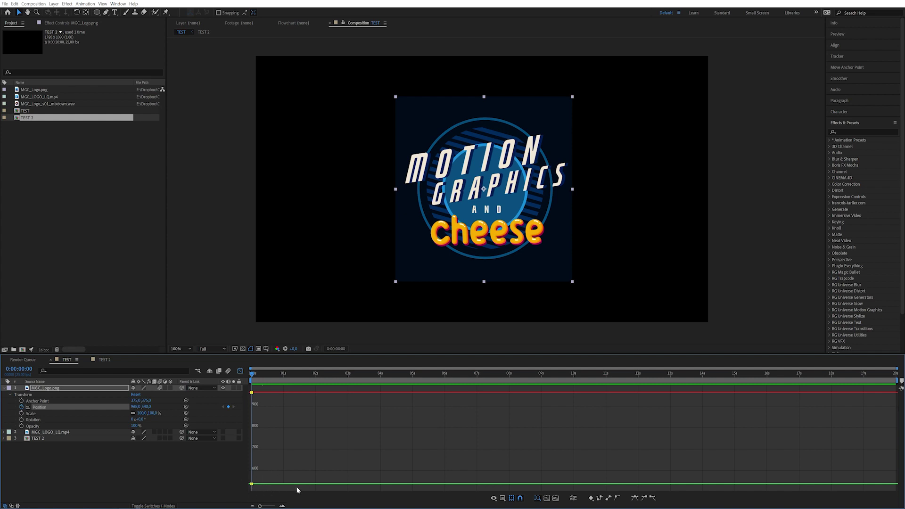
Set the logo's Position X to 1118 at 5:01 and preview its movement
left_click_drag(256, 384, 415, 386)
left_click_drag(136, 406, 214, 410)
left_click_drag(413, 375, 246, 387)
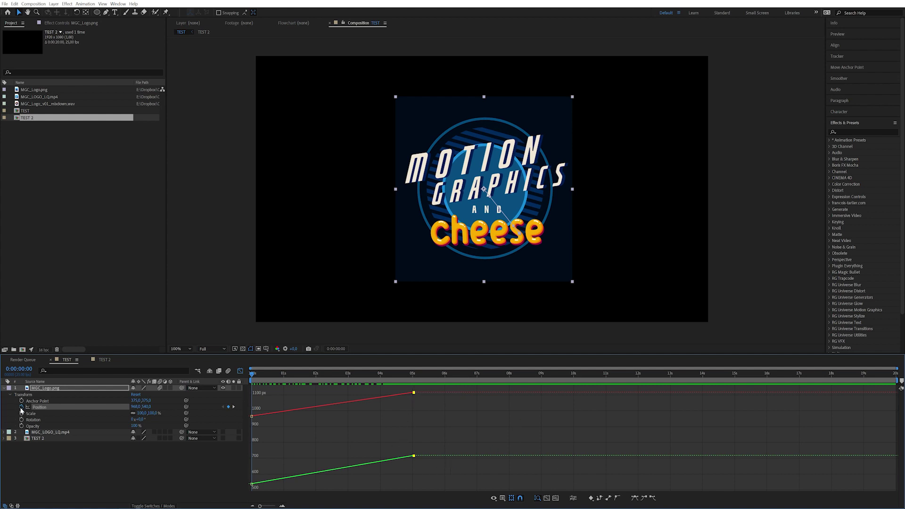
left_click(257, 99)
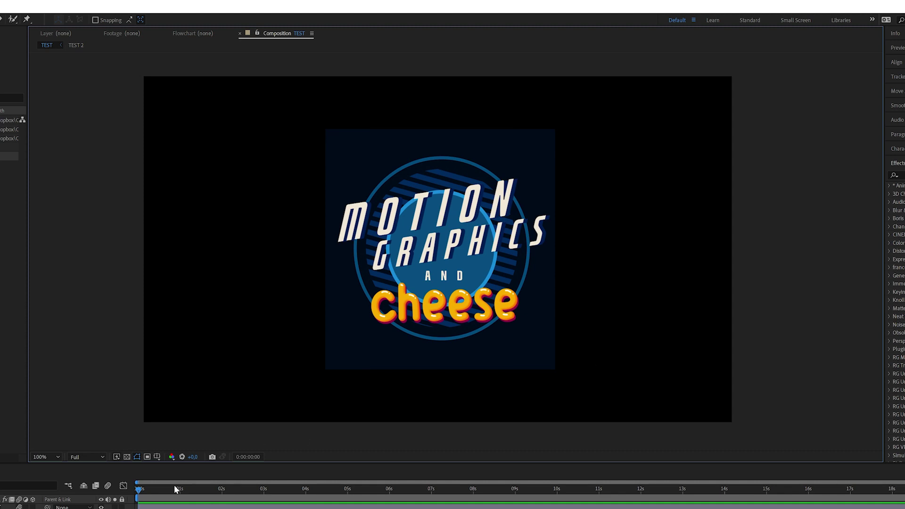
Try 200% and 100% magnification, choose Fit, and enlarge the Composition panel by dragging dividers
left_click(53, 457)
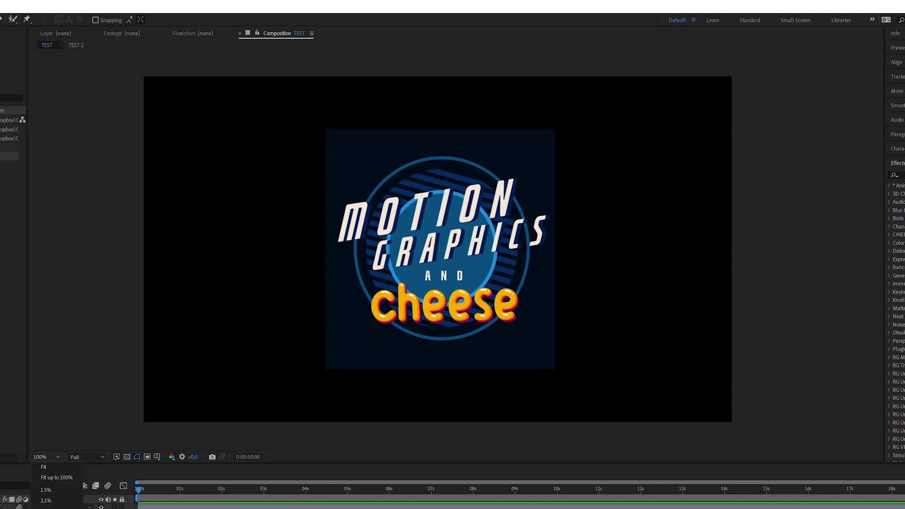
left_click(53, 486)
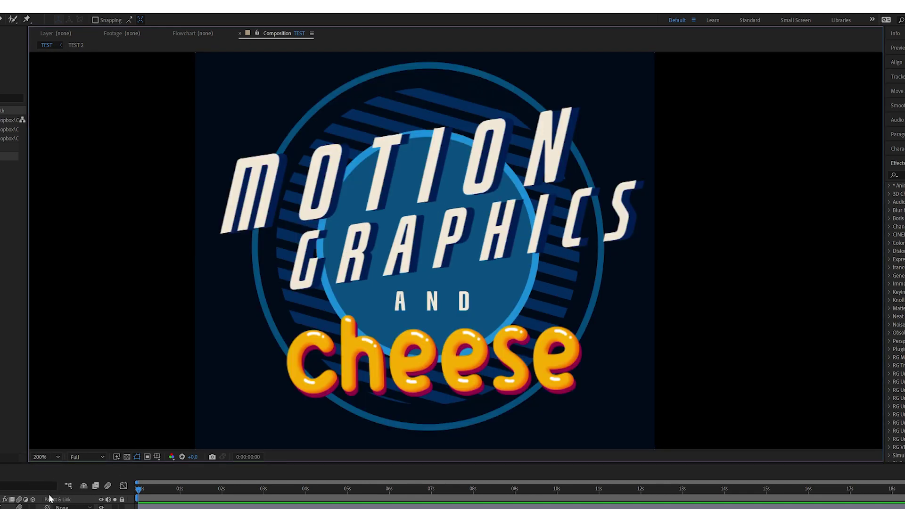
left_click(53, 457)
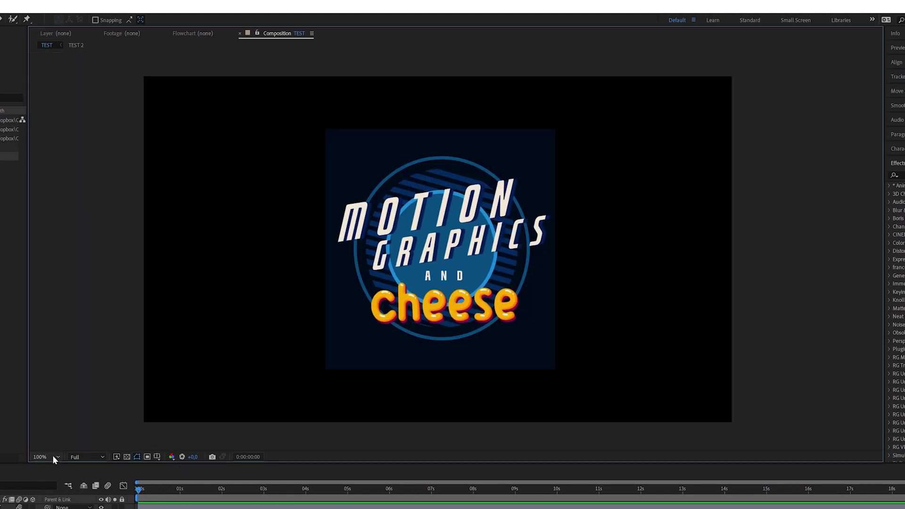
left_click(51, 455)
left_click(47, 466)
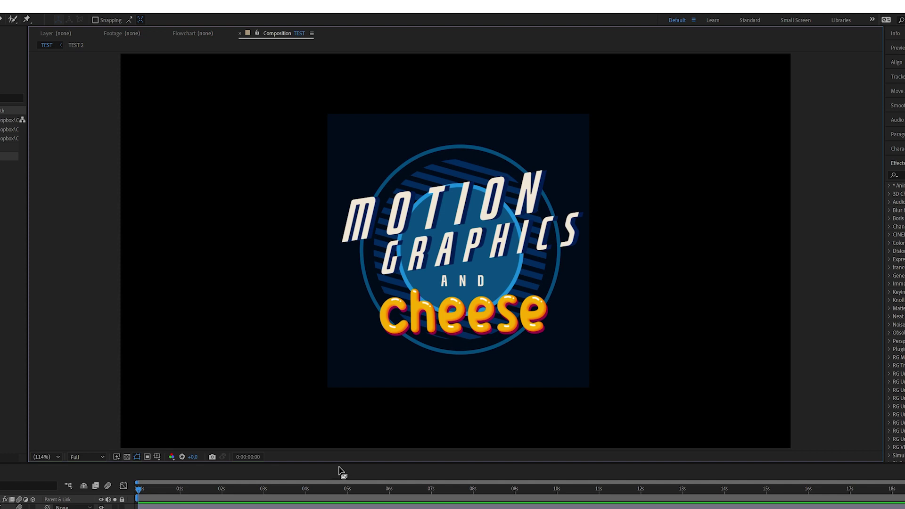
mouse_move(339, 463)
left_mouse_down()
mouse_move(340, 506)
mouse_move(339, 476)
left_mouse_up()
left_click_drag(28, 377, 46, 372)
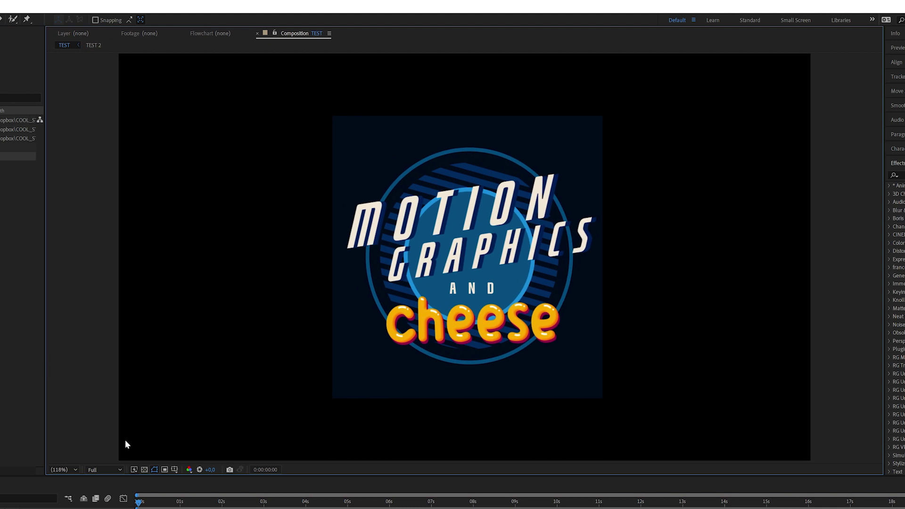
left_click(109, 470)
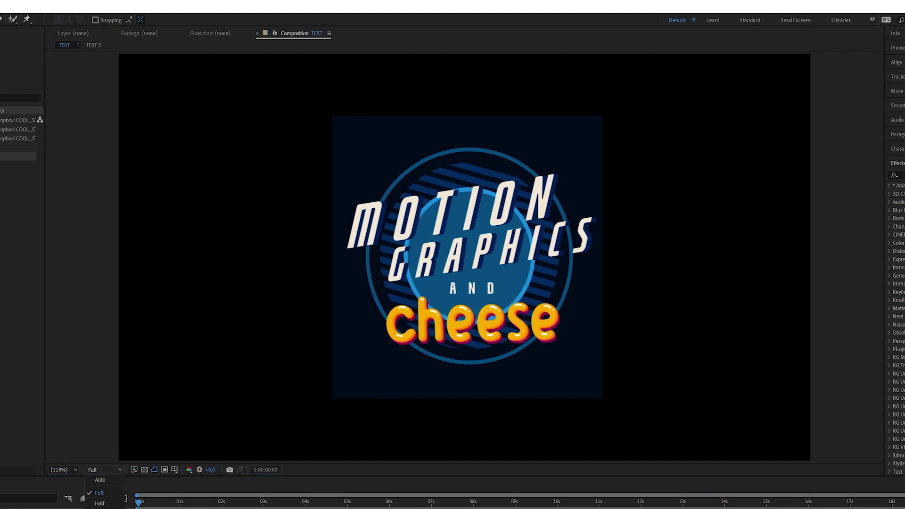
left_click(100, 508)
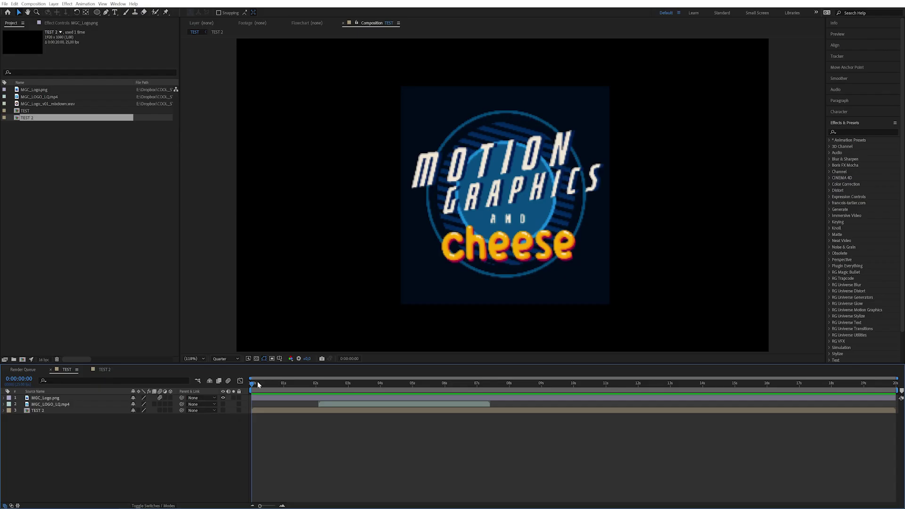
mouse_move(257, 385)
left_mouse_down()
mouse_move(542, 389)
mouse_move(252, 385)
left_mouse_up()
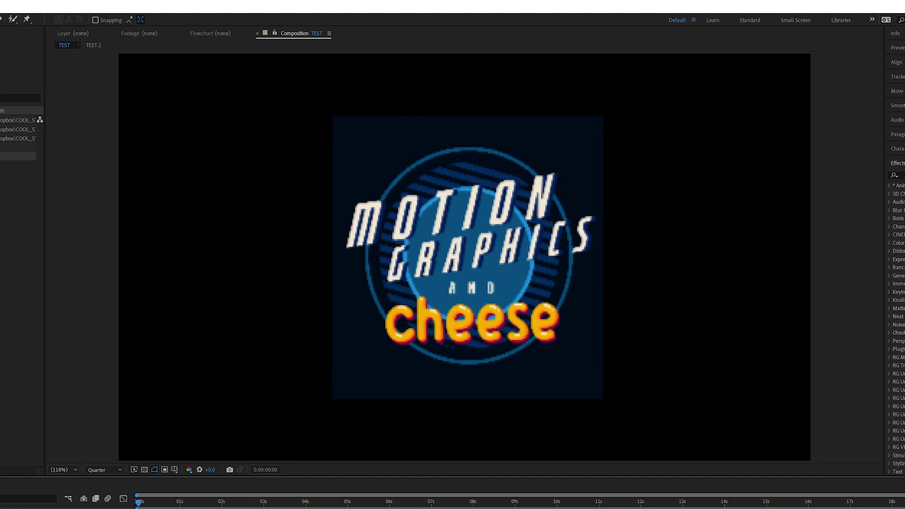
left_click(437, 376)
Restore full preview resolution, try Adaptive Resolution, then set Fast Previews to Wireframe
key("ctrl+j")
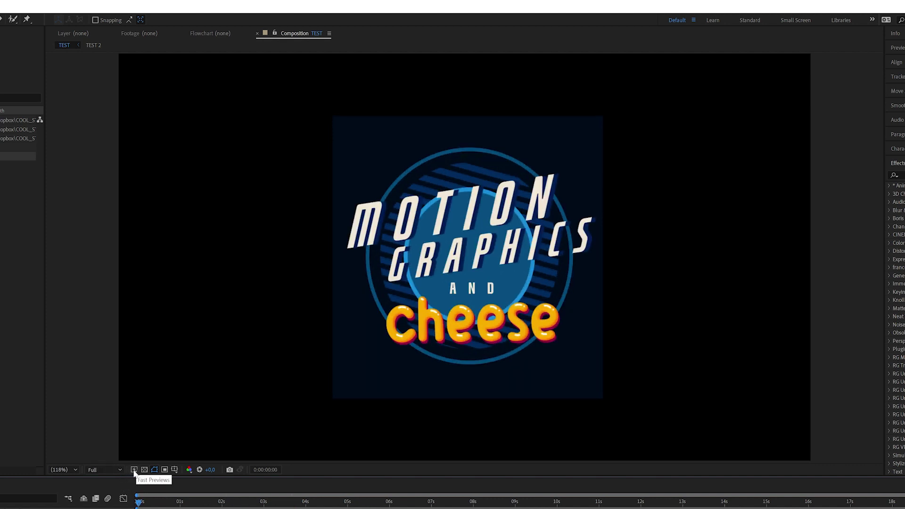
left_click(134, 469)
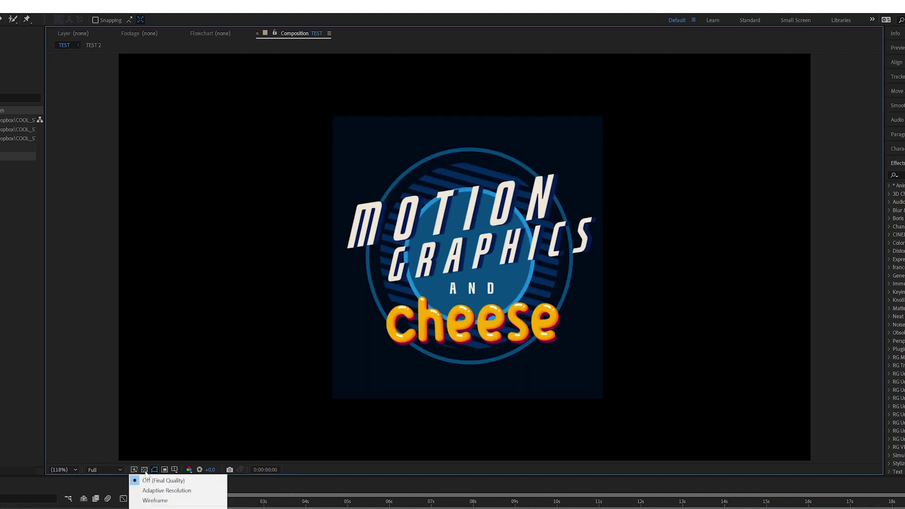
left_click(167, 490)
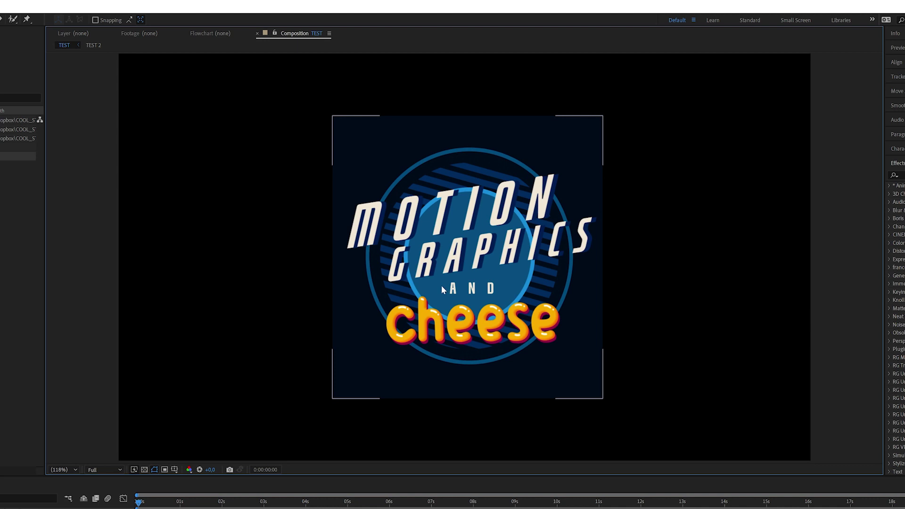
left_click(109, 471)
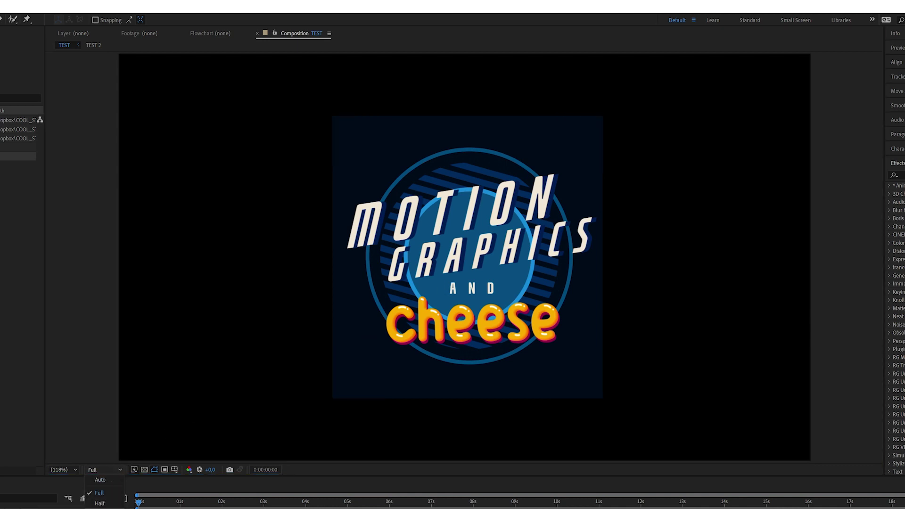
left_click(134, 471)
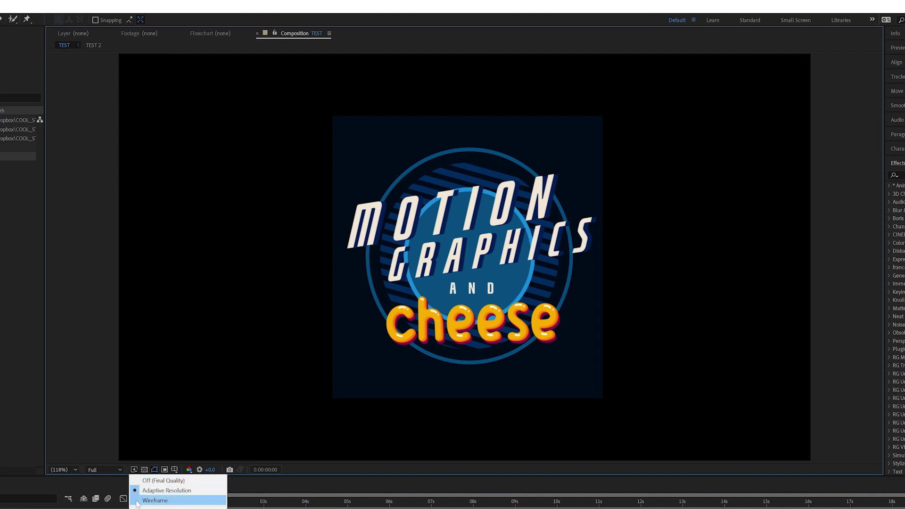
left_click(158, 501)
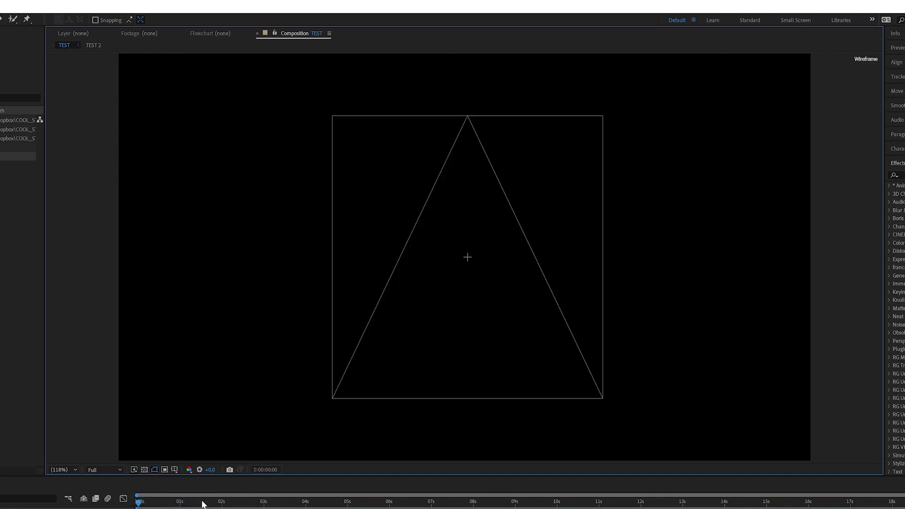
left_click(255, 501)
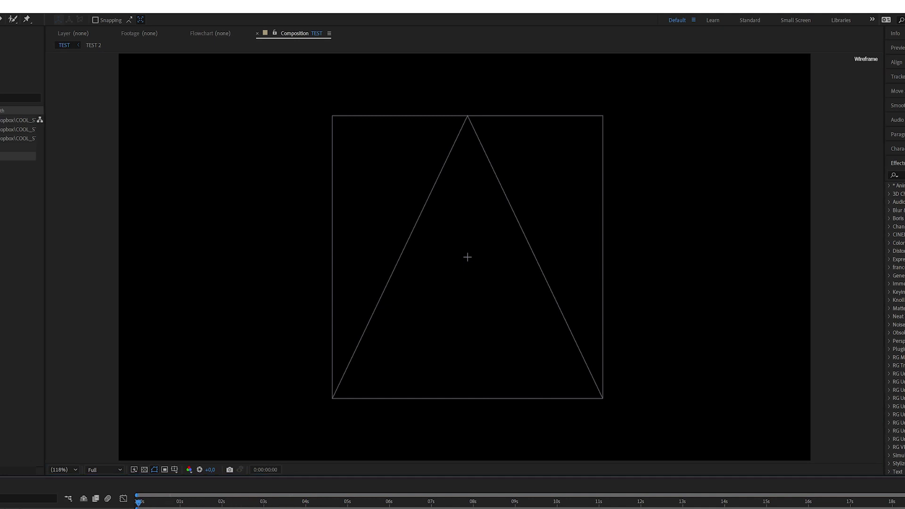
left_click(502, 306)
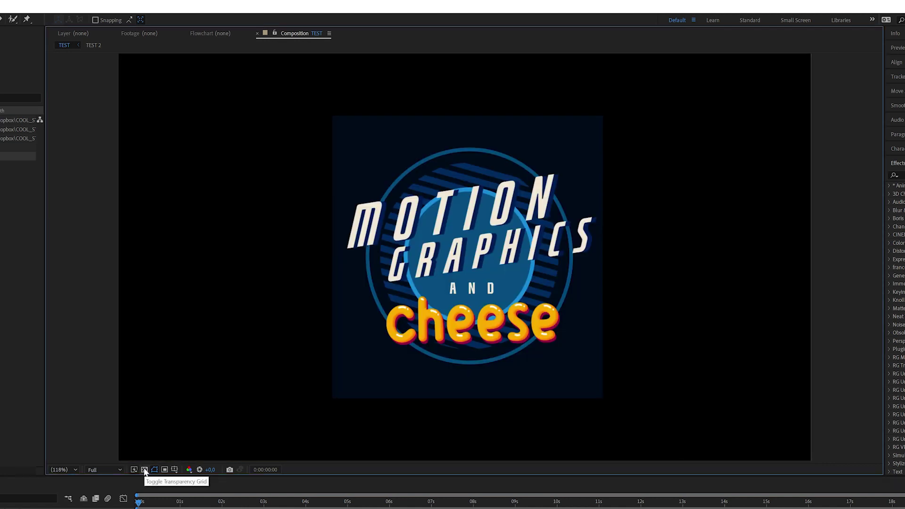
Turn the transparency grid on to check transparency, then off again
left_click(144, 470)
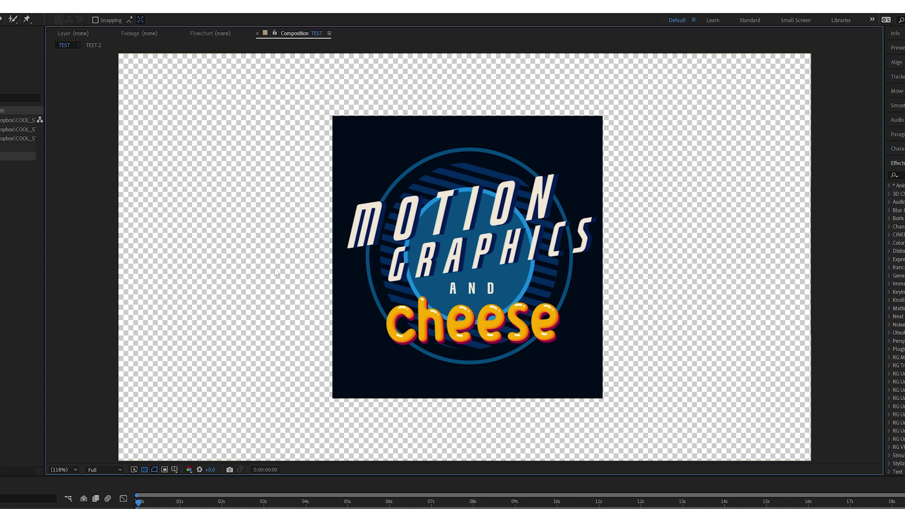
left_click(144, 469)
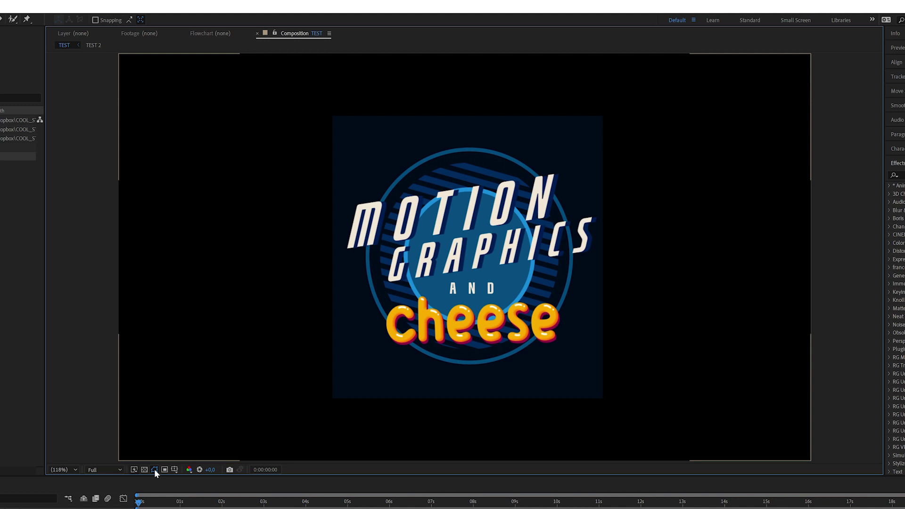
left_click(154, 469)
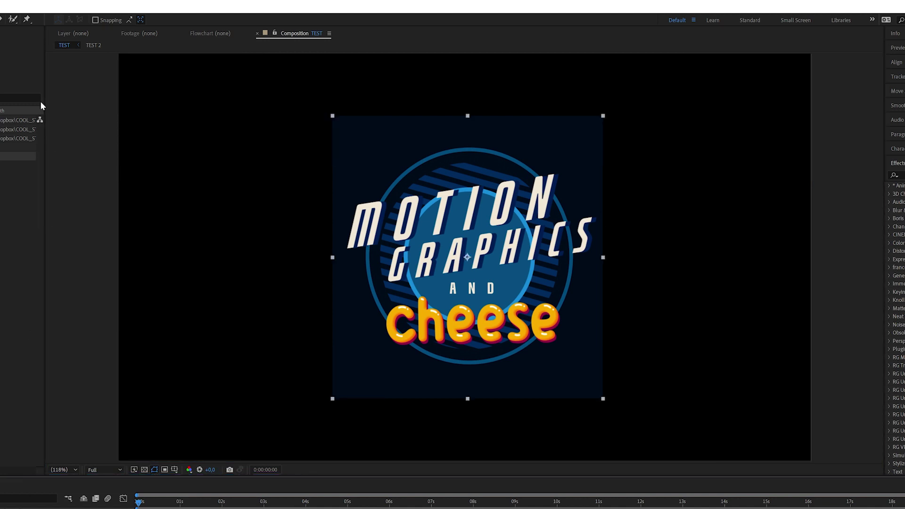
key("q")
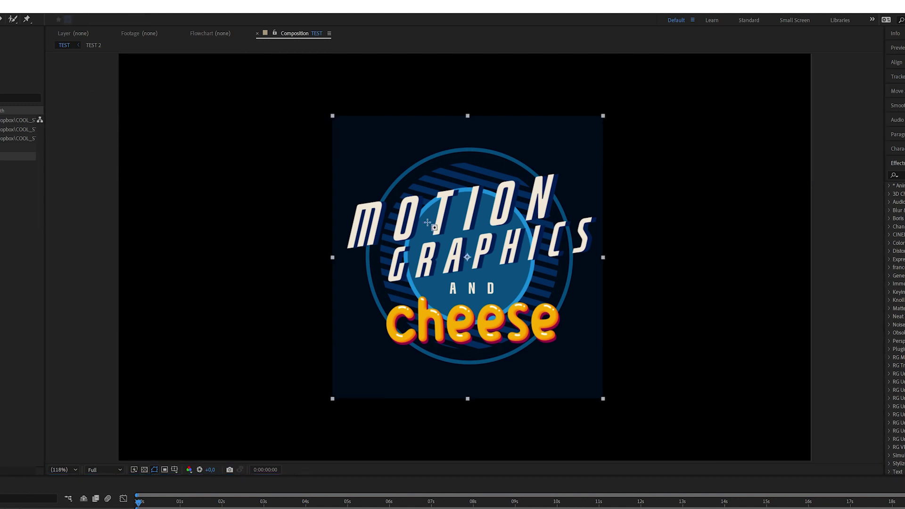
left_click_drag(433, 218, 545, 311)
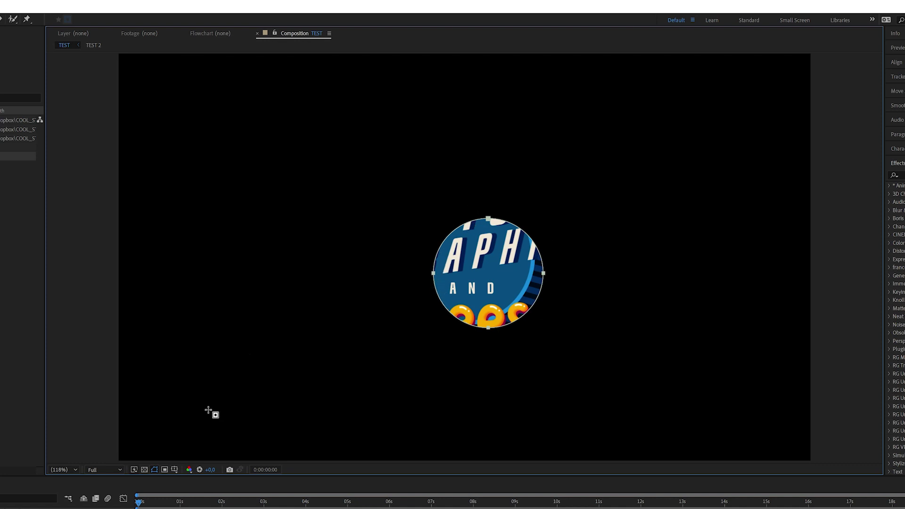
left_click(154, 470)
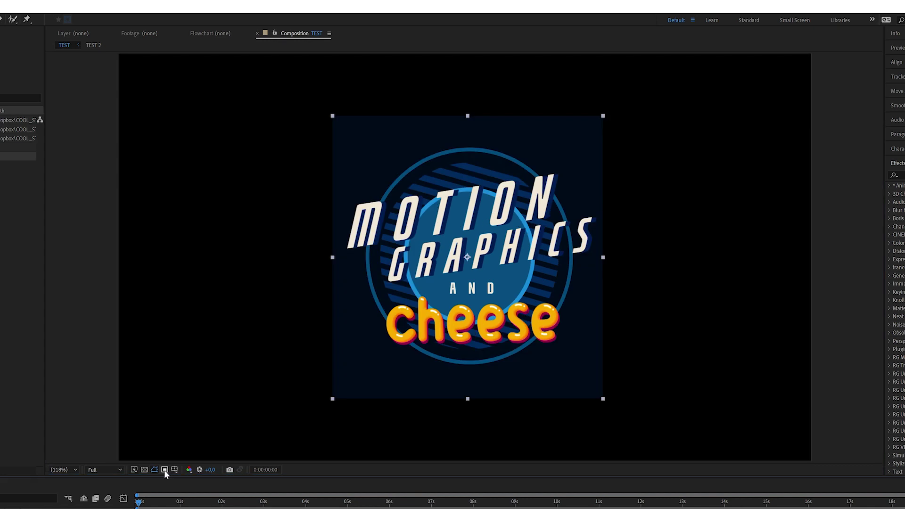
Draw a region of interest over the logo's middle, clear it, and show grid and guide options
left_click(164, 470)
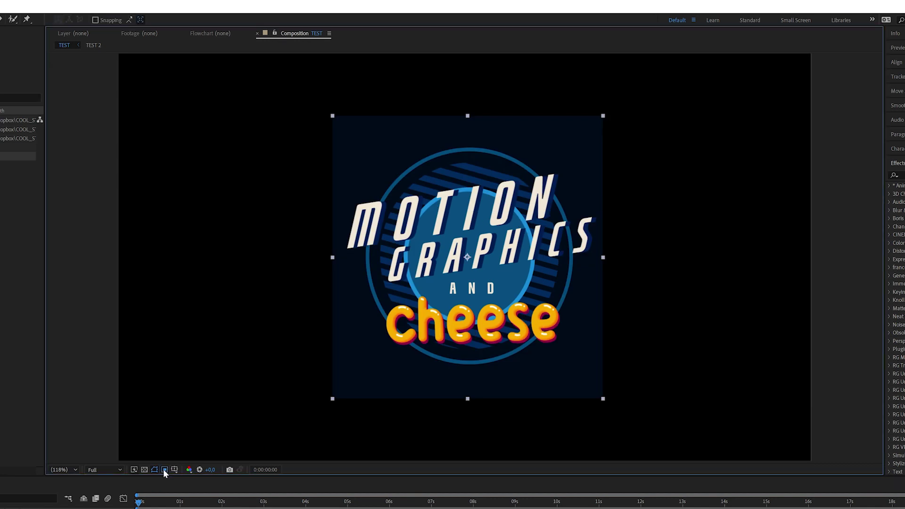
left_click_drag(379, 203, 573, 334)
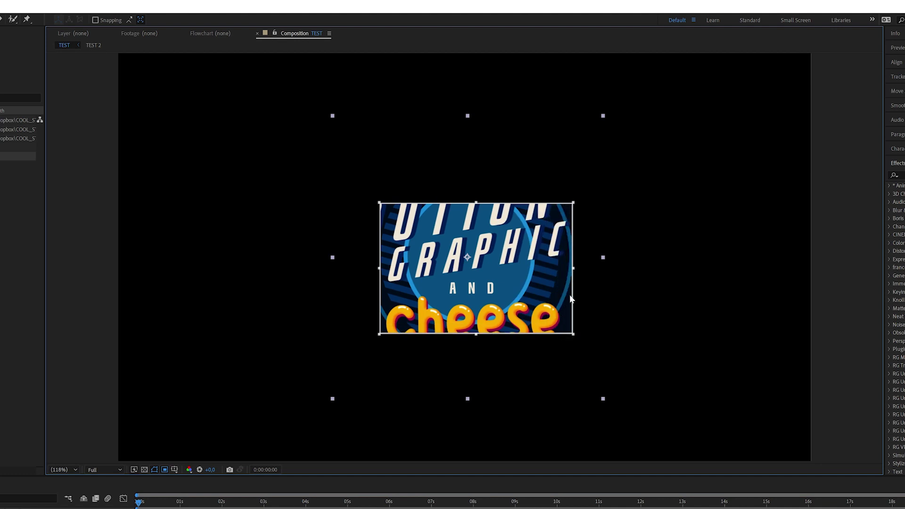
left_click(165, 470)
left_click(192, 430)
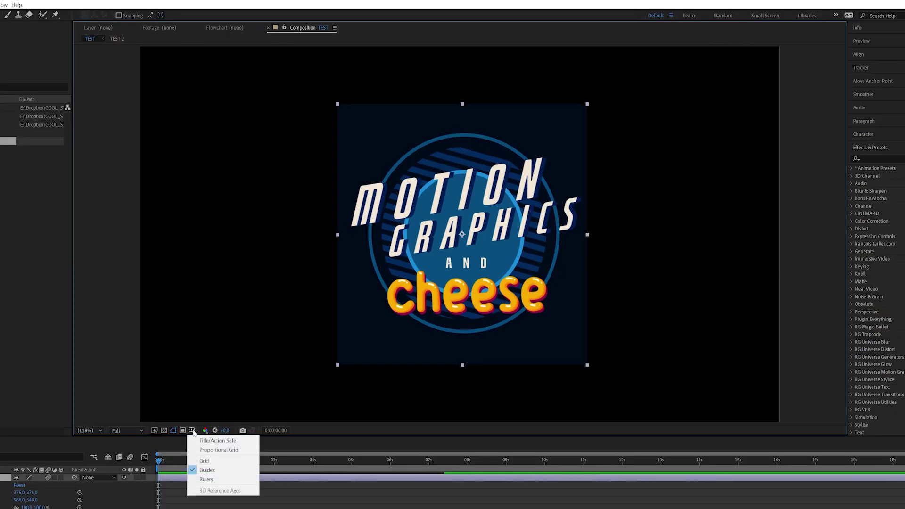
Turn the grid overlay on in the TEST viewer, then off again
left_click(206, 460)
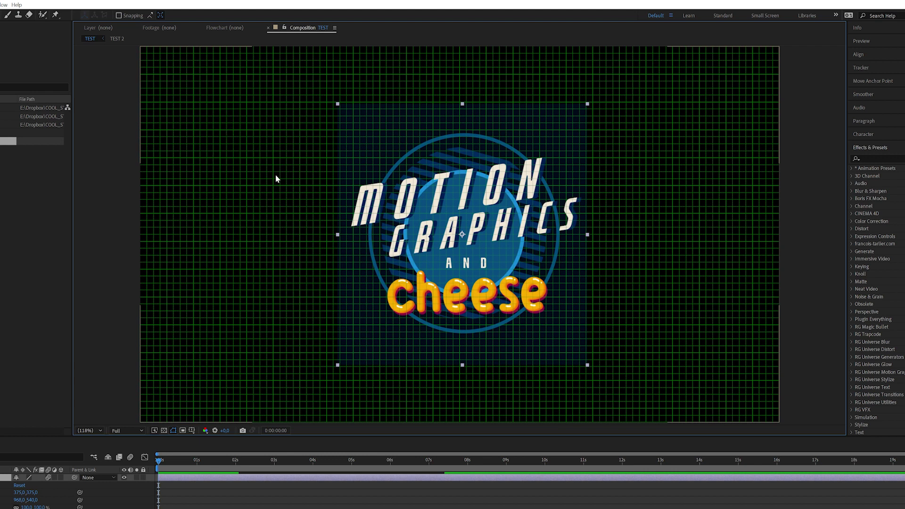
left_click(192, 431)
left_click(207, 459)
Show rulers and drag a horizontal guide to the comp centre, removing the stray vertical guide
left_click(192, 430)
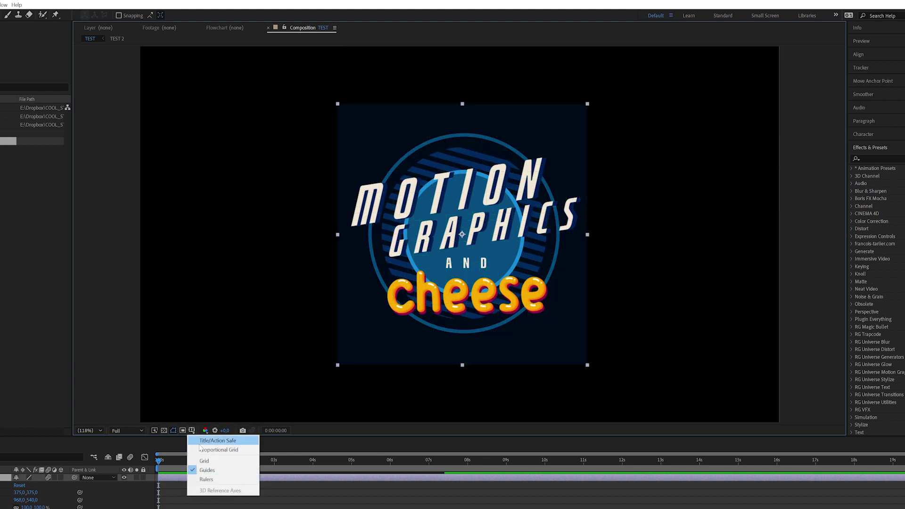
left_click(208, 477)
left_click_drag(253, 53, 259, 261)
left_click_drag(48, 317, 287, 293)
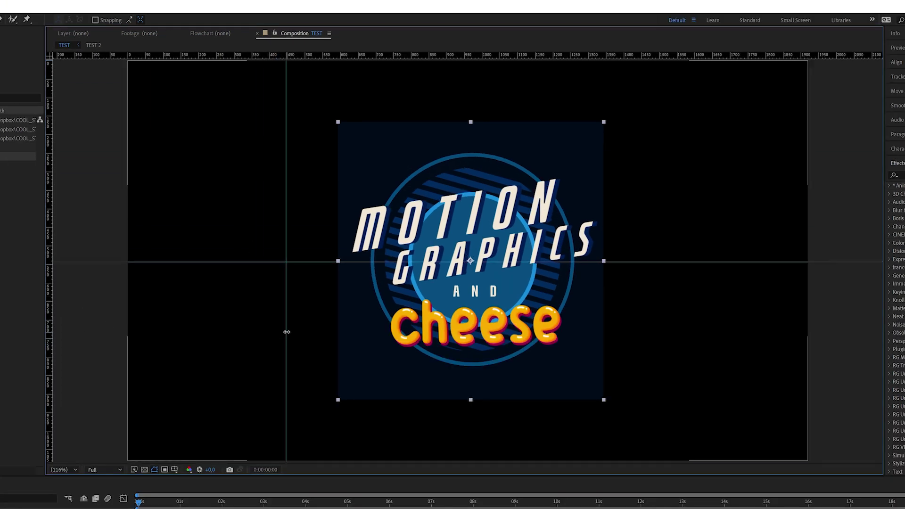
left_click_drag(285, 329, 48, 330)
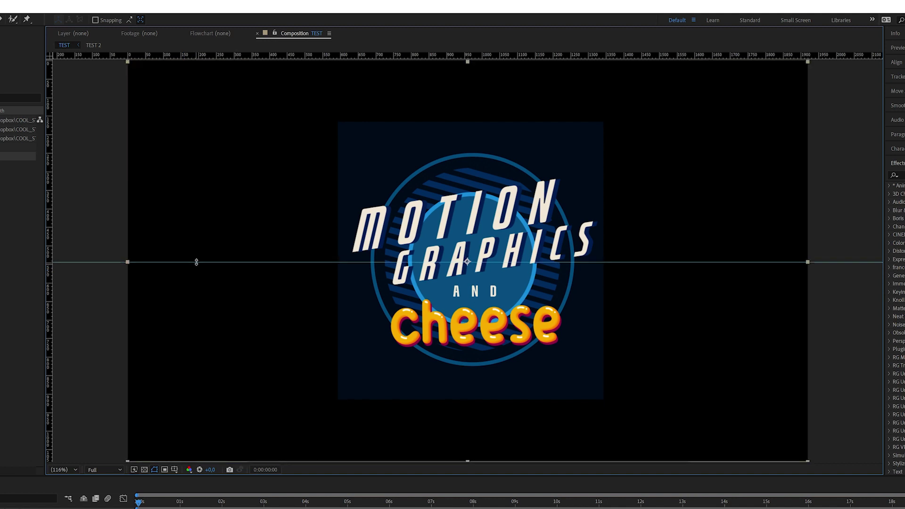
left_click(154, 470)
Overlay Title/Action Safe margins on the TEST composition from the Grid and Guide Options
left_click(175, 469)
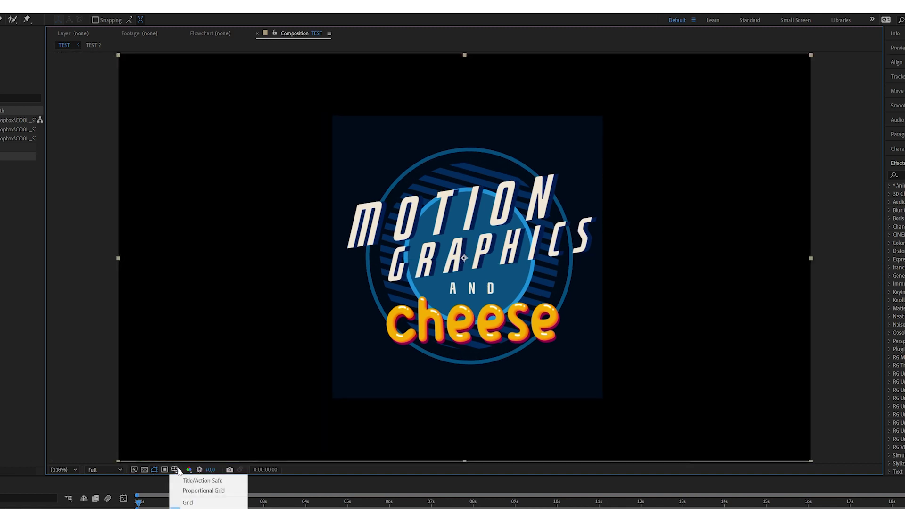
left_click(202, 481)
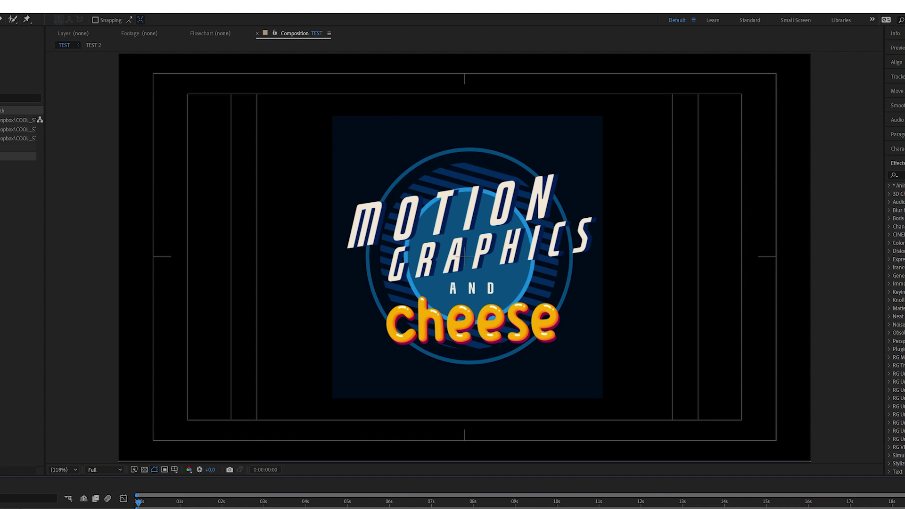
Add a 'Hello' text layer below the logo and drag it to the lower-left corner
key("ctrl+t")
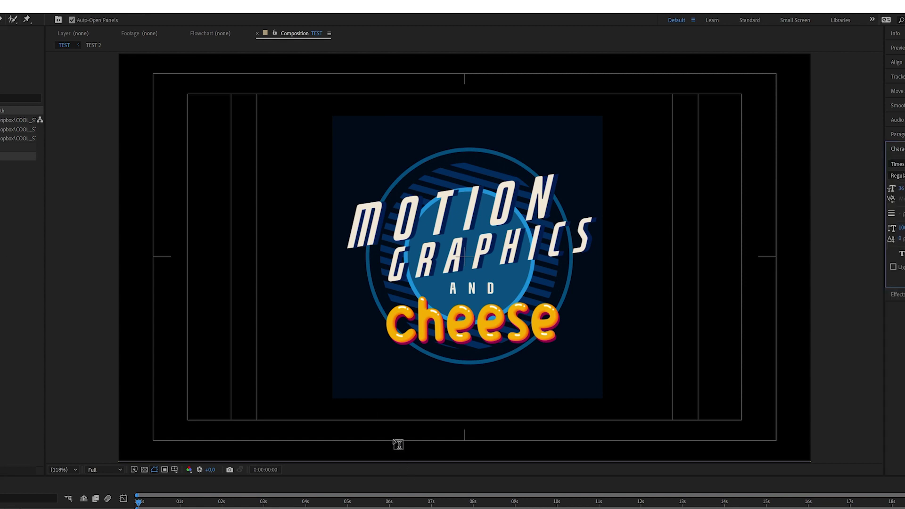
left_click(383, 406)
type("Hello")
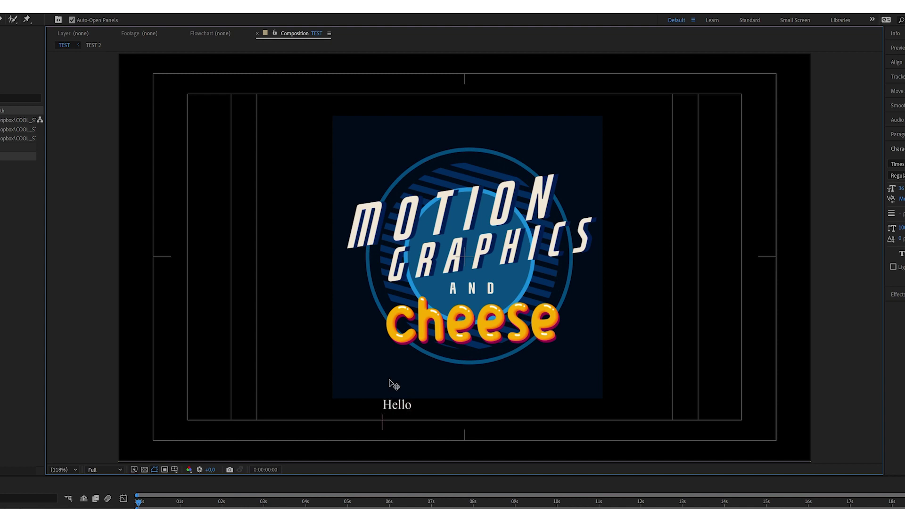
left_click_drag(406, 406, 471, 417)
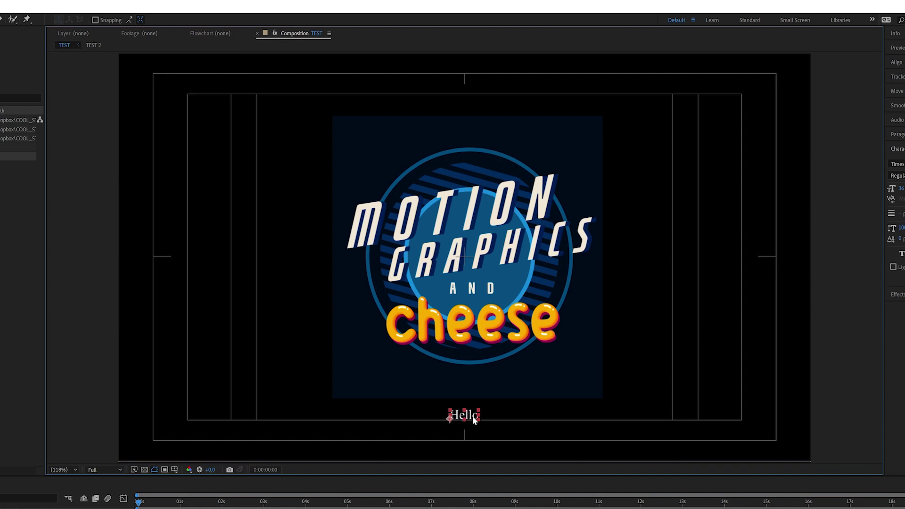
left_click_drag(471, 417, 469, 438)
left_click_drag(473, 438, 473, 417)
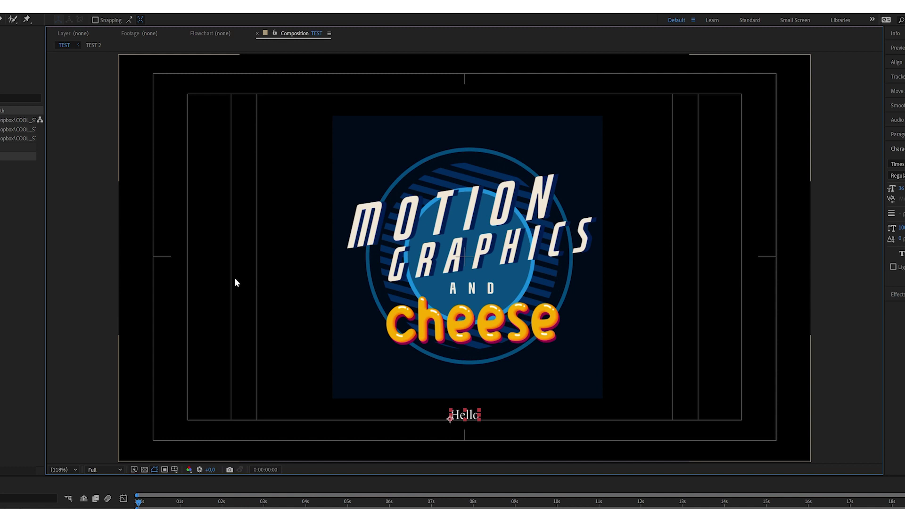
left_click_drag(456, 418, 279, 415)
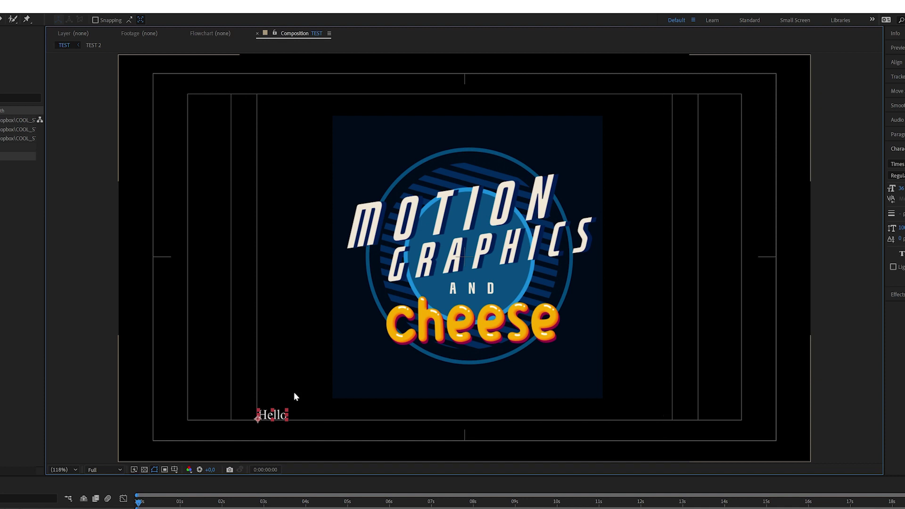
left_click_drag(282, 415, 278, 416)
left_click_drag(276, 420, 205, 413)
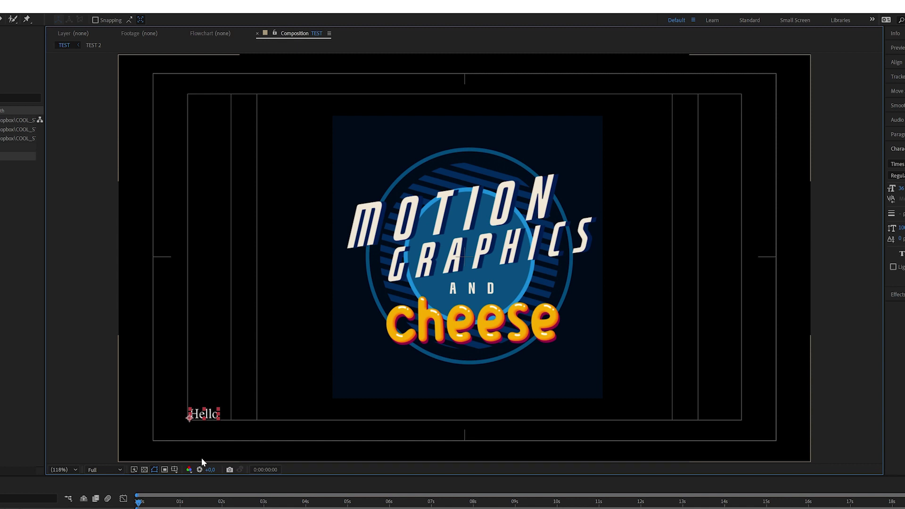
Deselect the text, then switch the Proportional Grid overlay on and back off
left_click(143, 460)
left_click(175, 470)
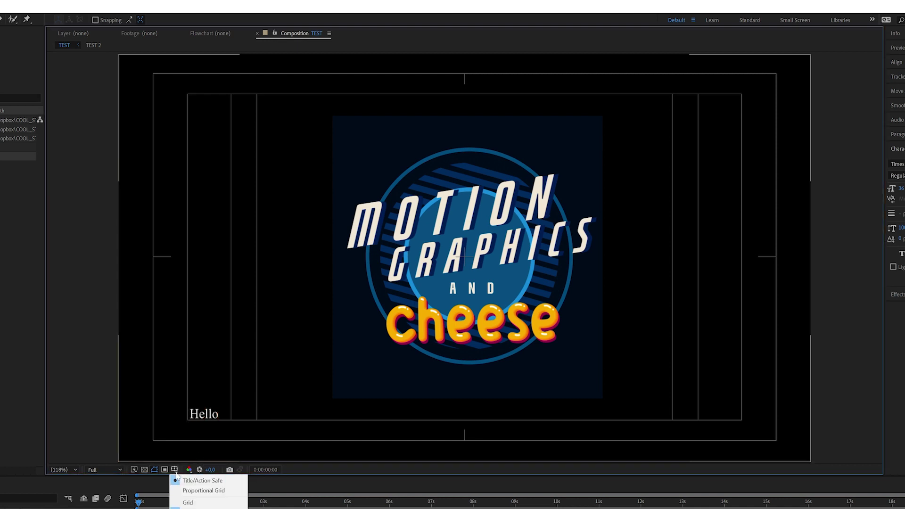
left_click(203, 490)
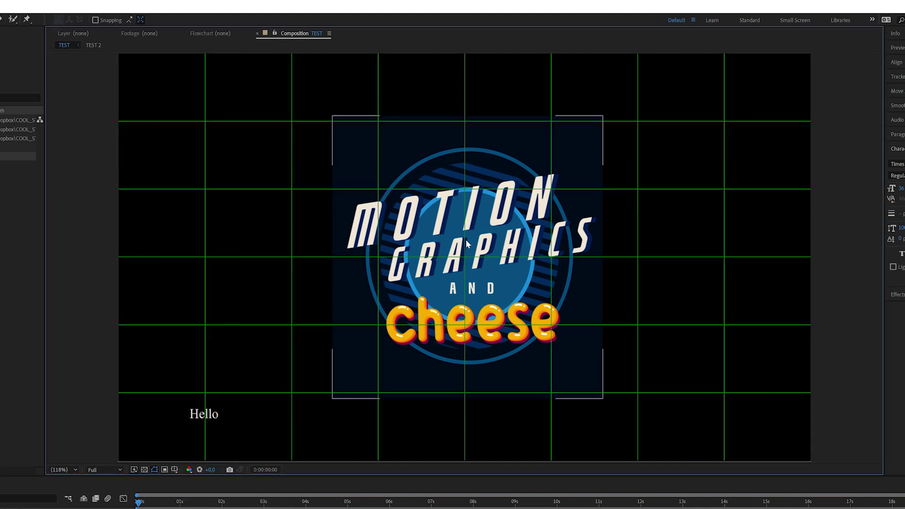
left_click(177, 469)
left_click(194, 488)
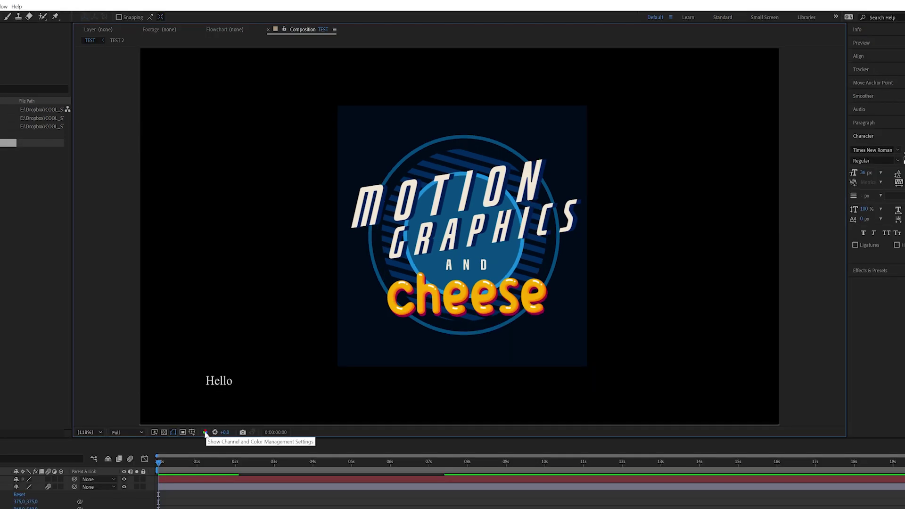
left_click(205, 433)
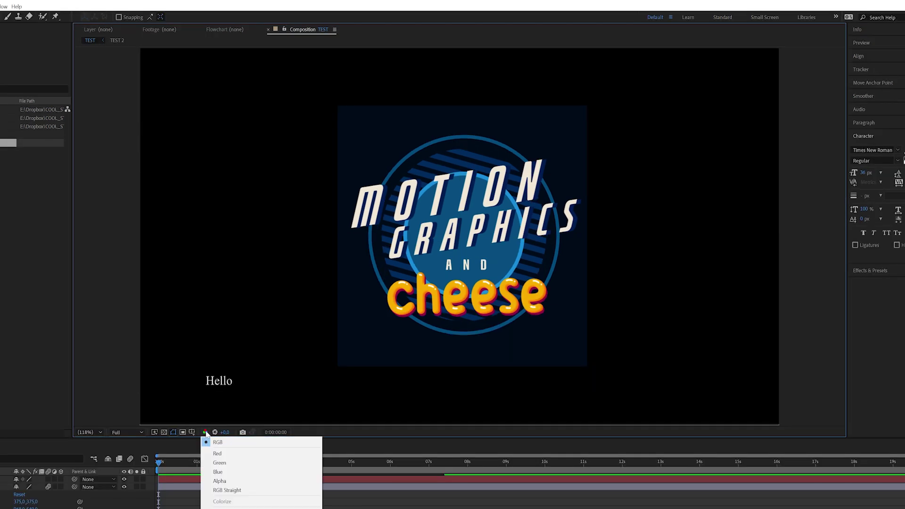
left_click(230, 455)
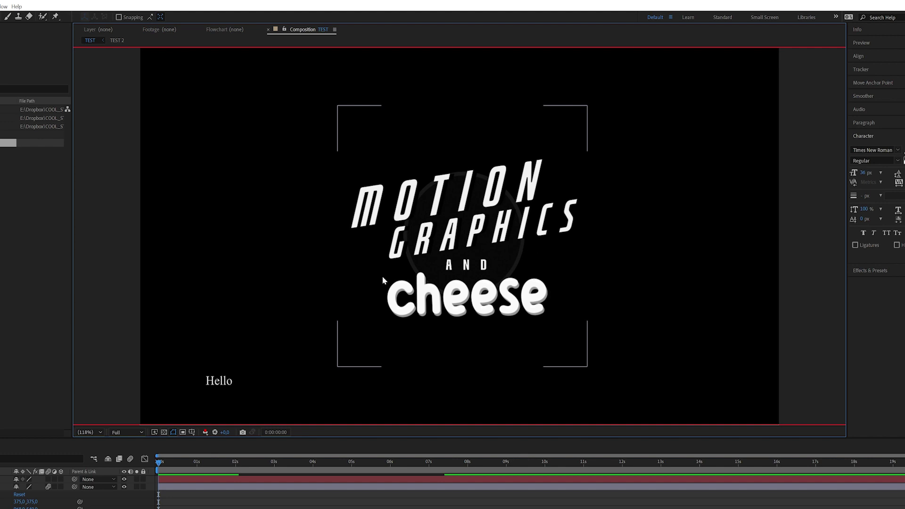
left_click(207, 432)
left_click(226, 464)
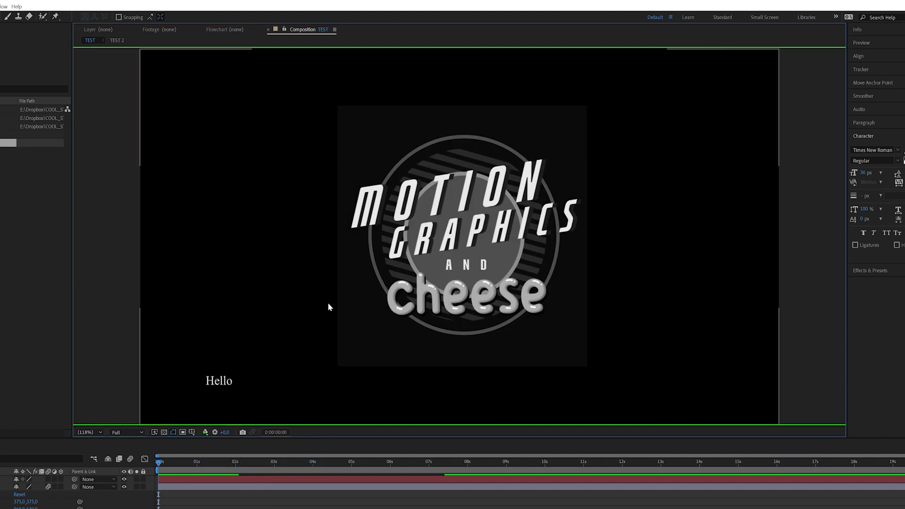
left_click(206, 432)
left_click(218, 472)
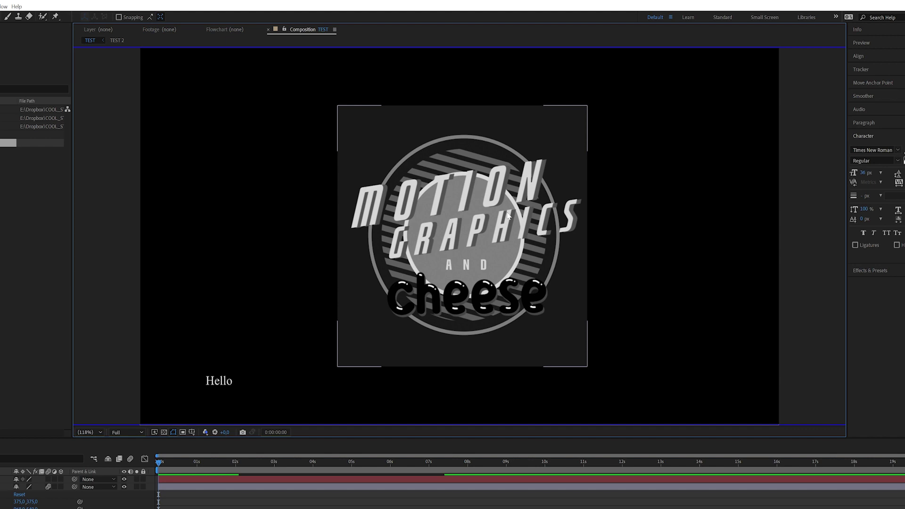
left_click(206, 432)
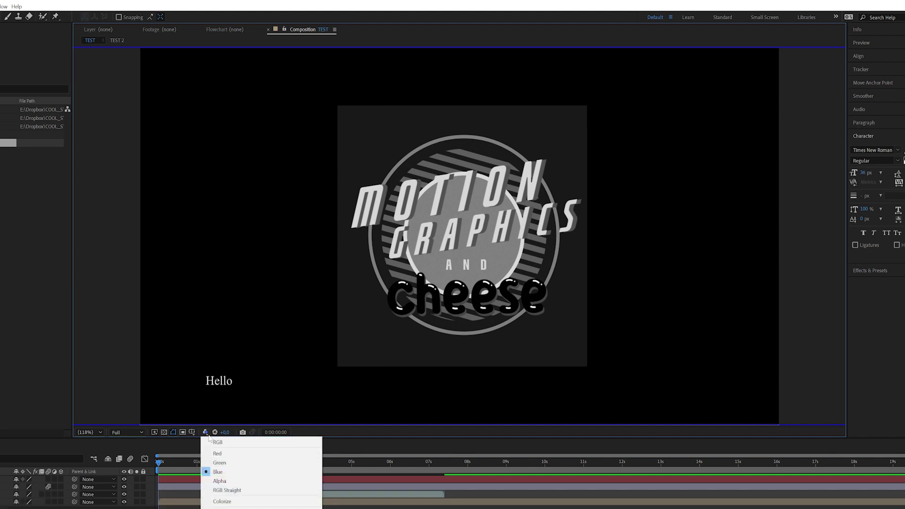
left_click(223, 444)
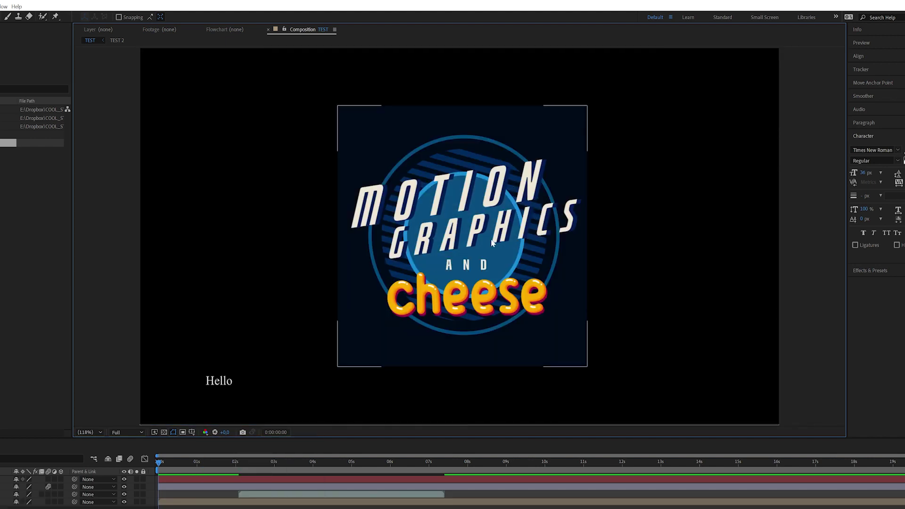
left_click(206, 432)
left_click(206, 432)
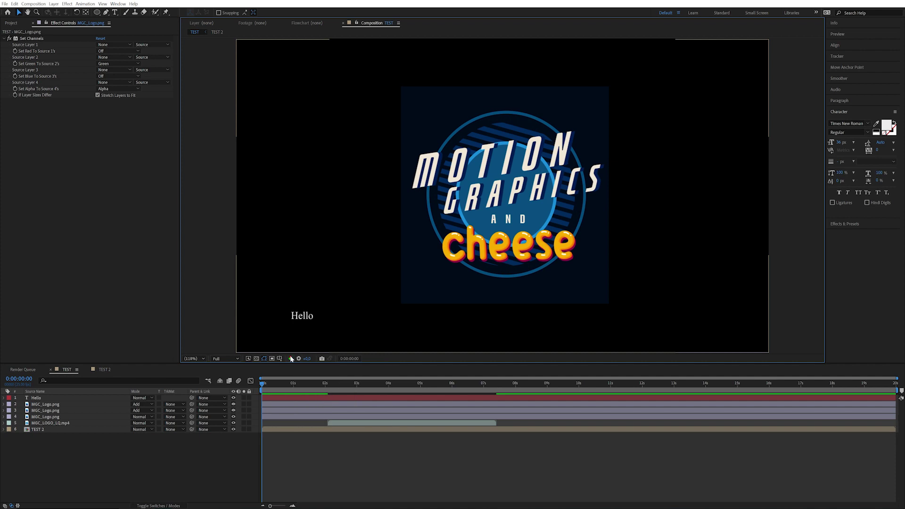
left_click(290, 359)
left_click(302, 367)
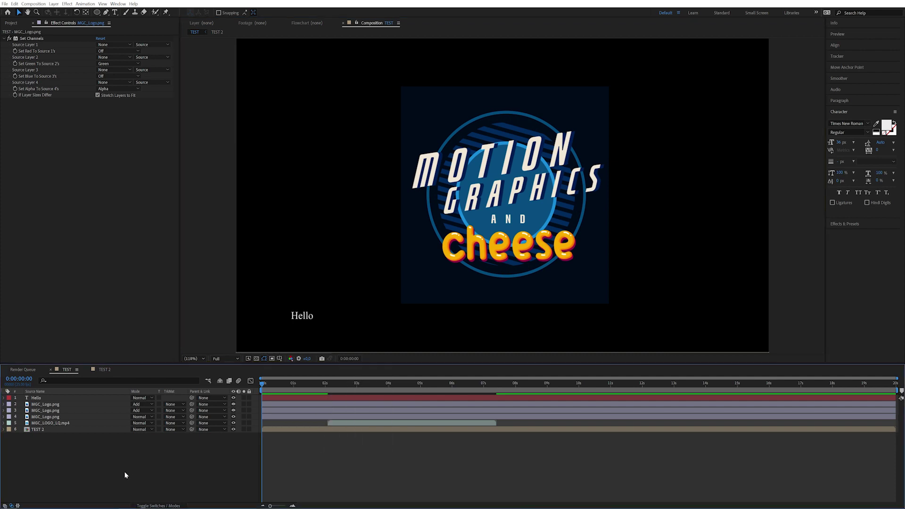
left_click(72, 410)
left_click(95, 404)
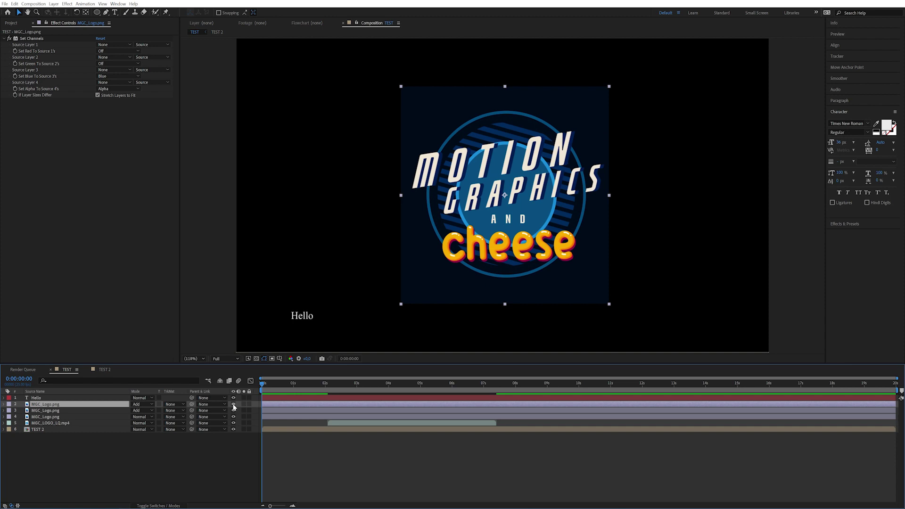
left_click(234, 405)
left_click(233, 410)
left_click(54, 417)
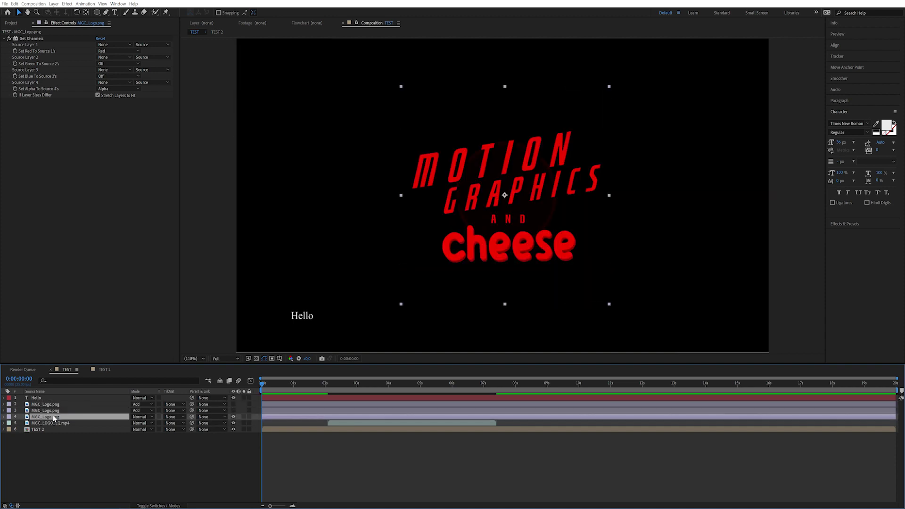
left_click(233, 410)
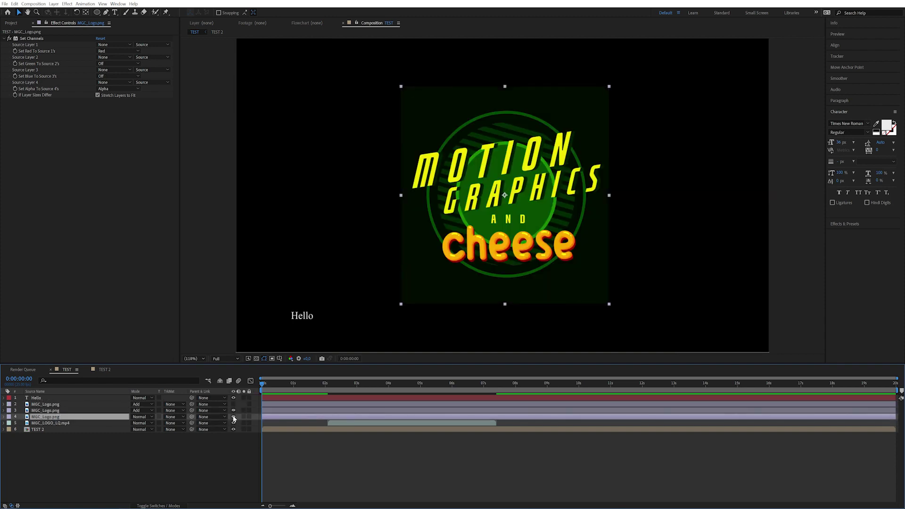
left_click(233, 416)
left_click(233, 405)
left_click(233, 410)
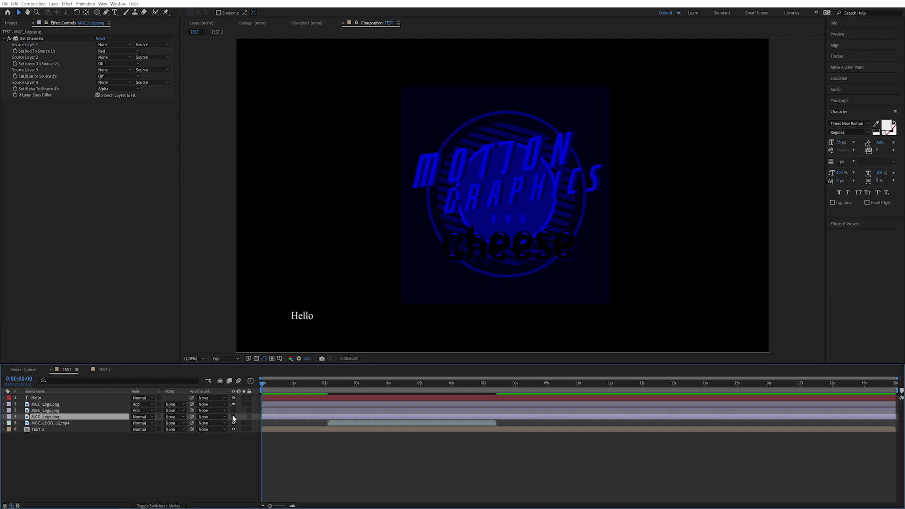
left_click(233, 411)
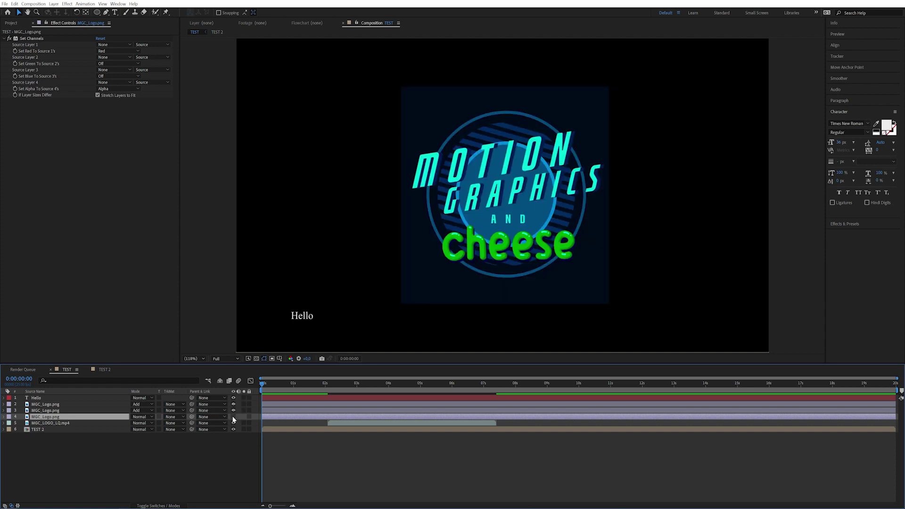
left_click(234, 416)
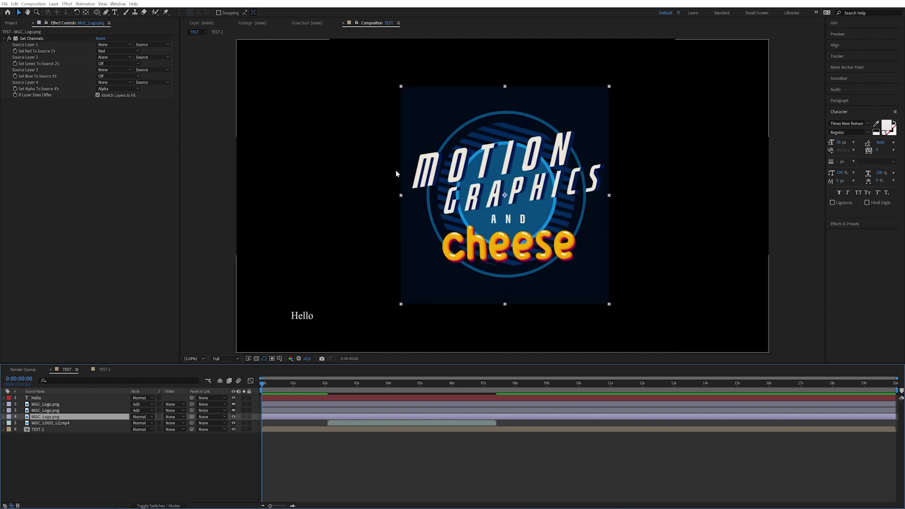
left_click(77, 406)
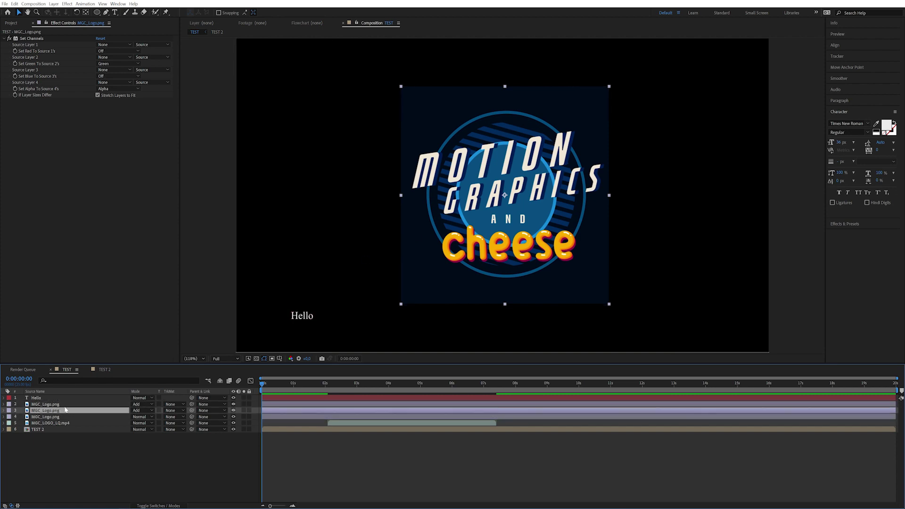
left_click(60, 411)
left_click(68, 417)
left_click(291, 359)
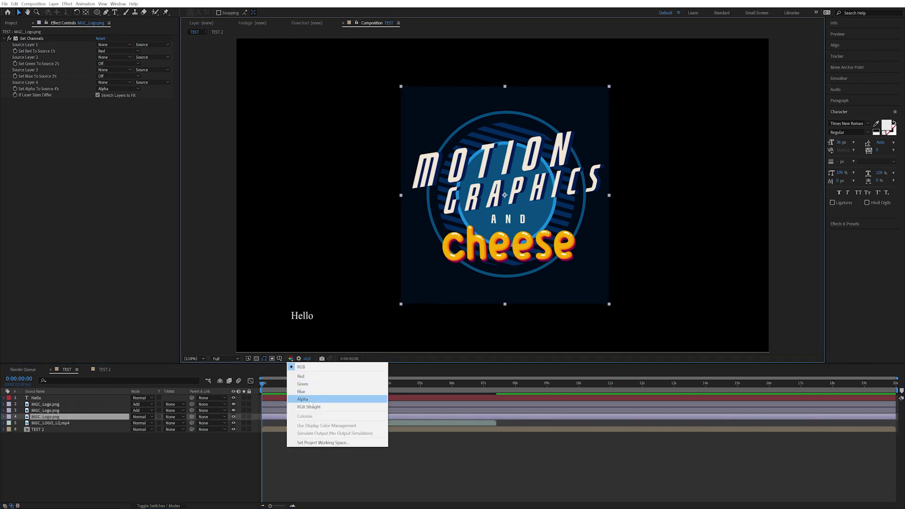
left_click(313, 401)
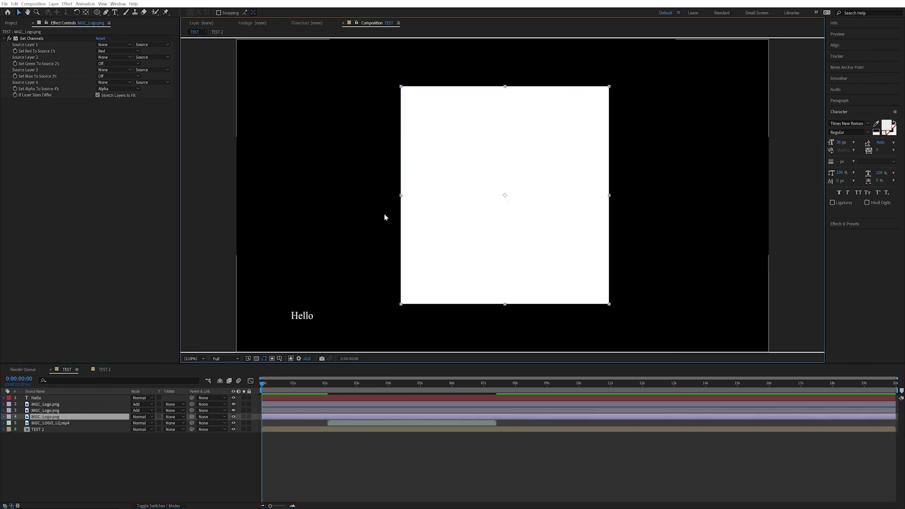
left_click(256, 359)
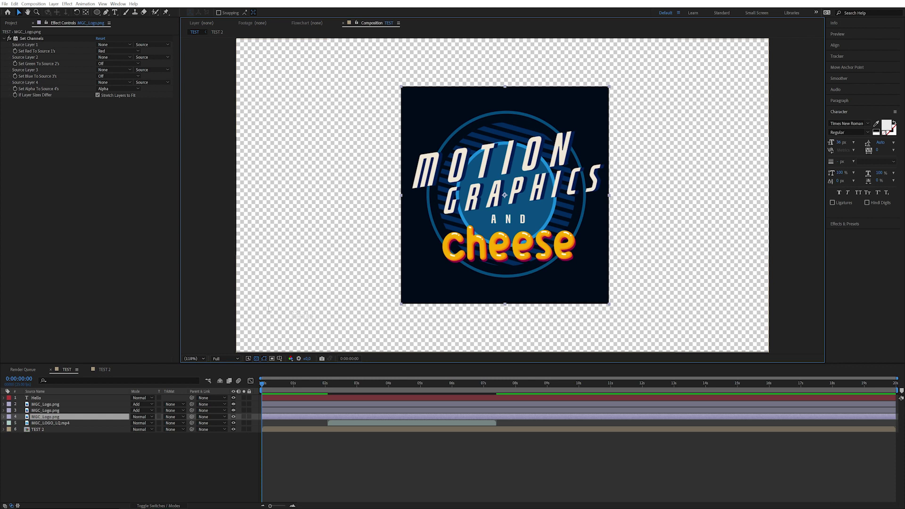
left_click(256, 359)
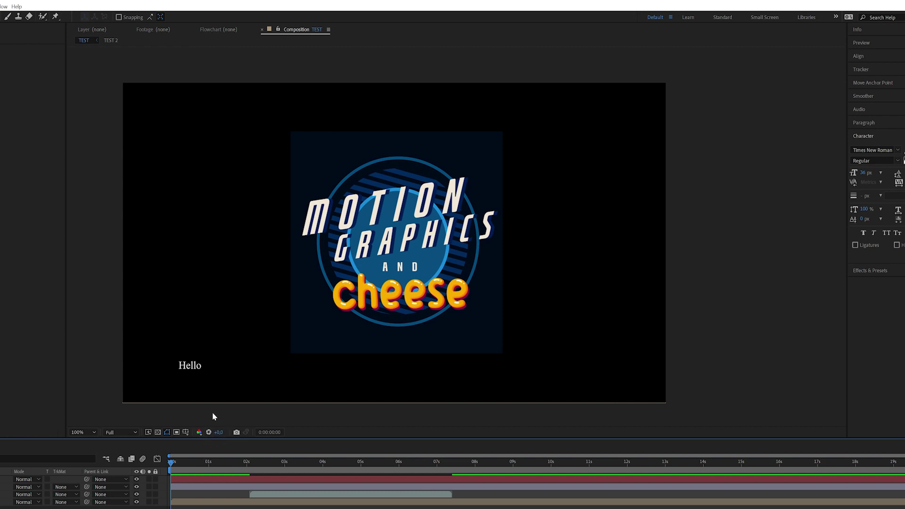
left_click_drag(219, 433, 263, 424)
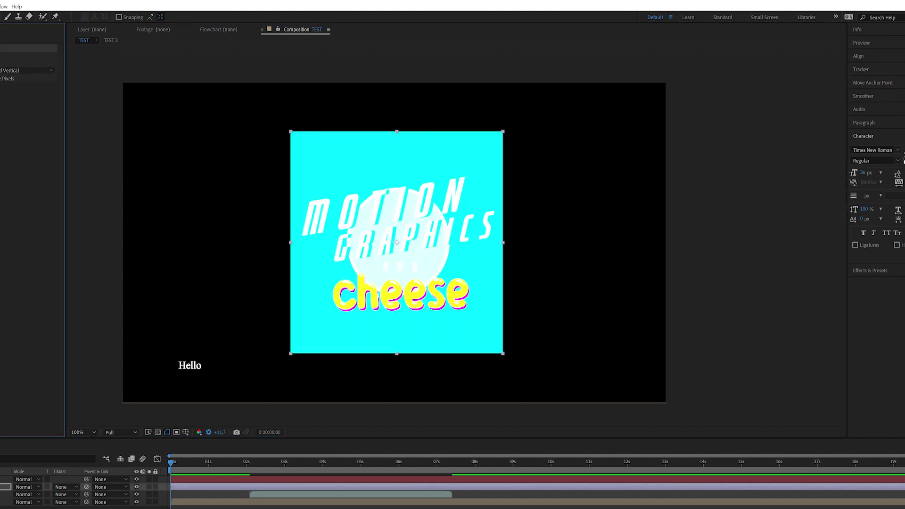
left_click_drag(28, 51, 99, 60)
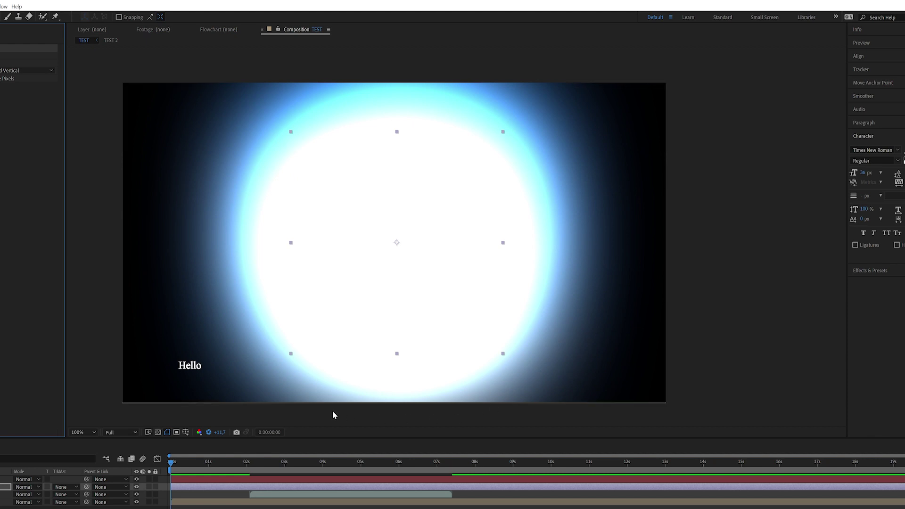
left_click(208, 432)
left_click_drag(220, 432, 266, 426)
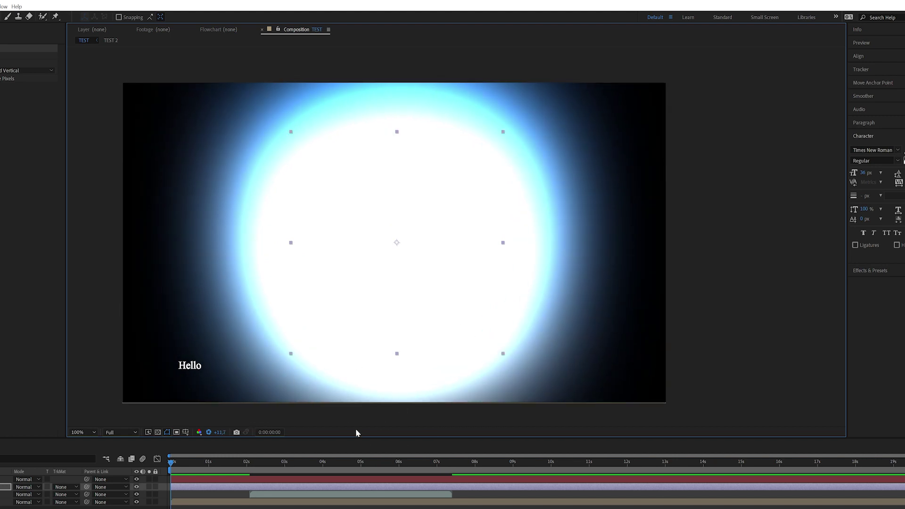
left_click(209, 433)
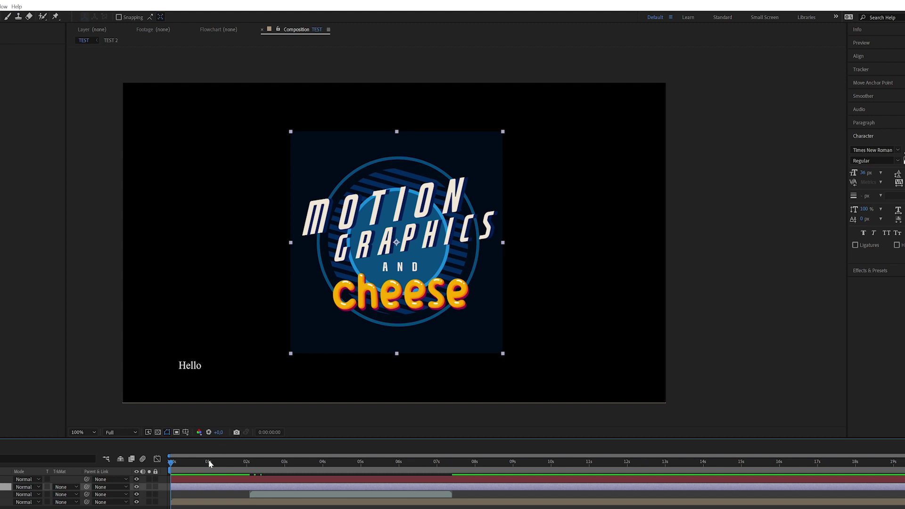
Hide the logo PNG layer, preview from about 2 seconds, and snapshot the glowing-beam frame
left_click(137, 486)
left_click(250, 460)
key("space")
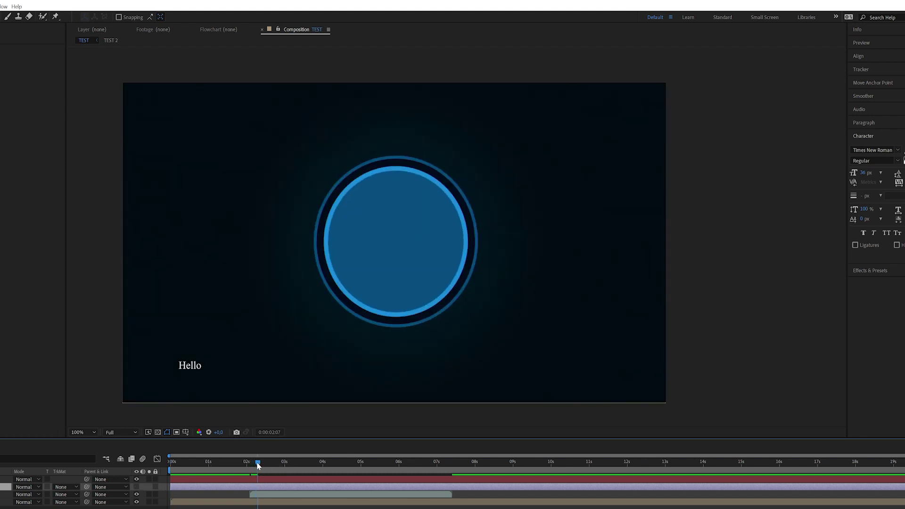
left_click(236, 432)
Play on from about 4 seconds, compare repeatedly with the snapshot, then scrub back to about 1 second
left_click(339, 462)
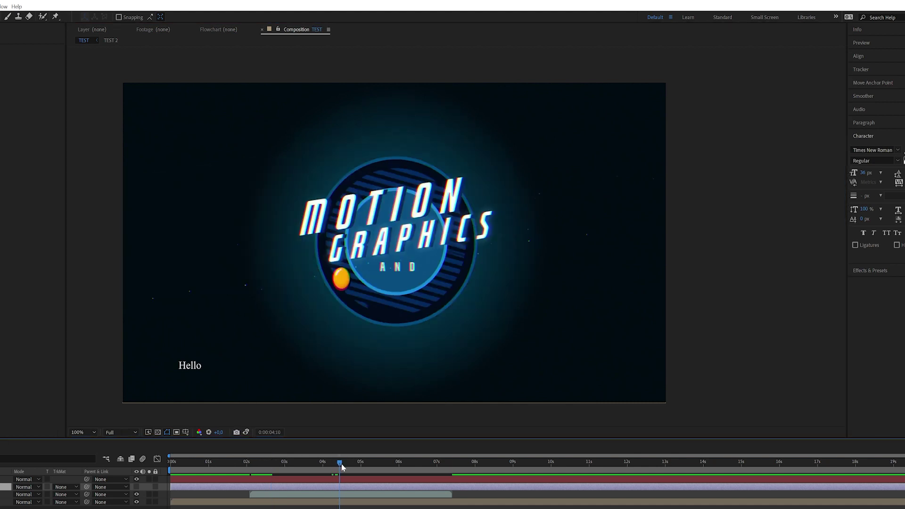
key("space")
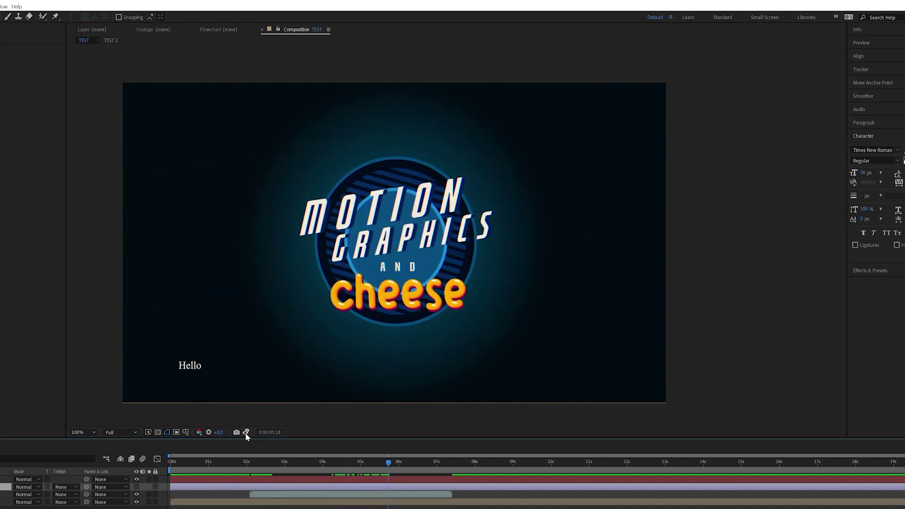
left_click(247, 432)
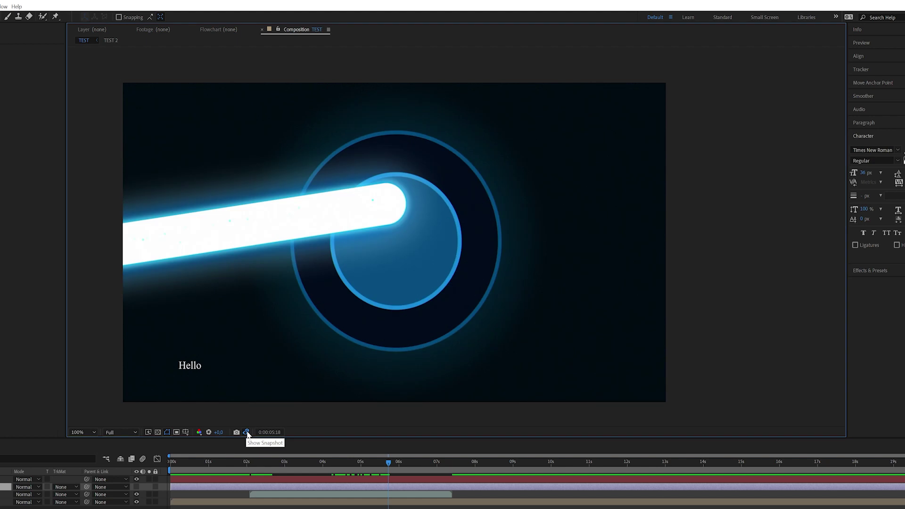
left_click(247, 432)
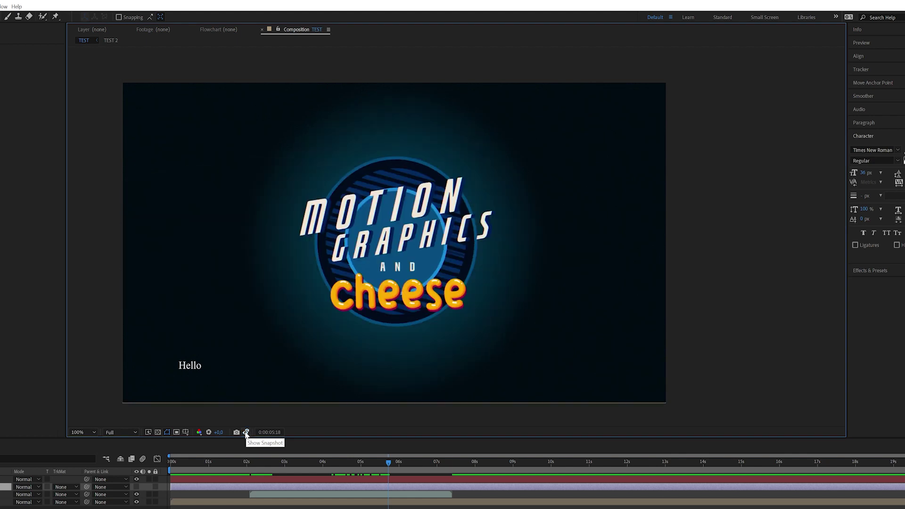
left_click(246, 432)
left_click(247, 432)
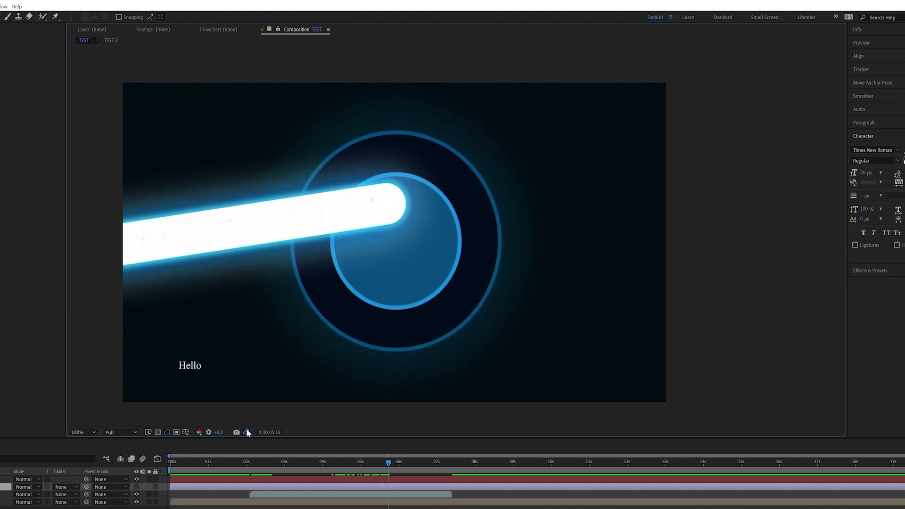
left_click(246, 432)
left_click_drag(262, 460, 213, 461)
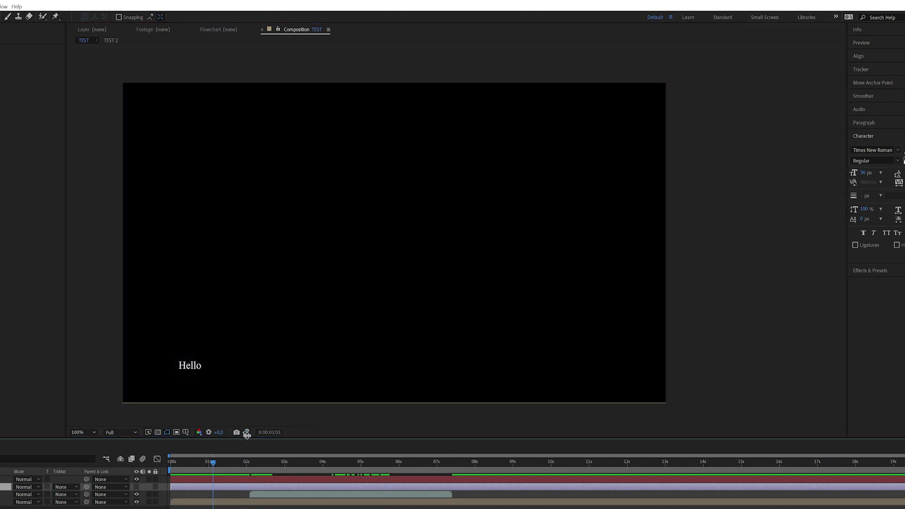
Dismiss Go to Time unchanged and scrub the playhead to 0:00:03:05, where the beam crosses MOTION
left_click(273, 433)
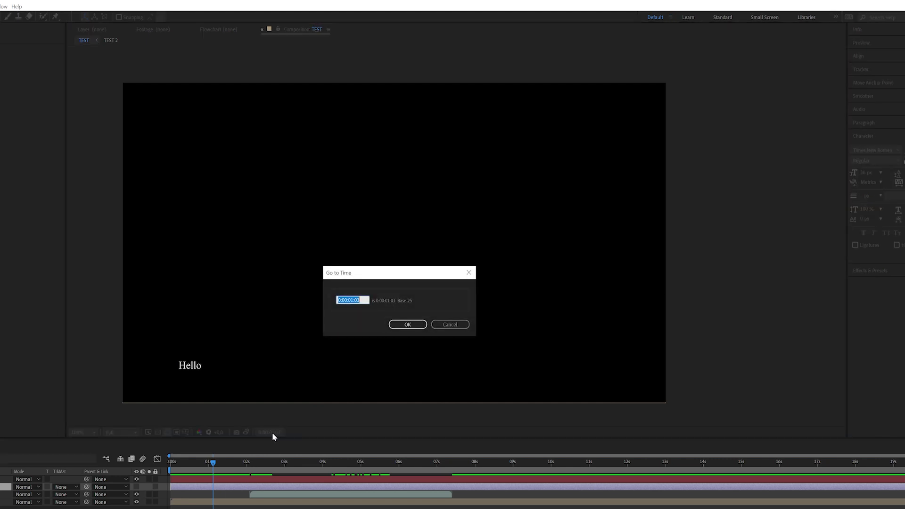
left_click(458, 322)
left_click_drag(212, 467, 238, 461)
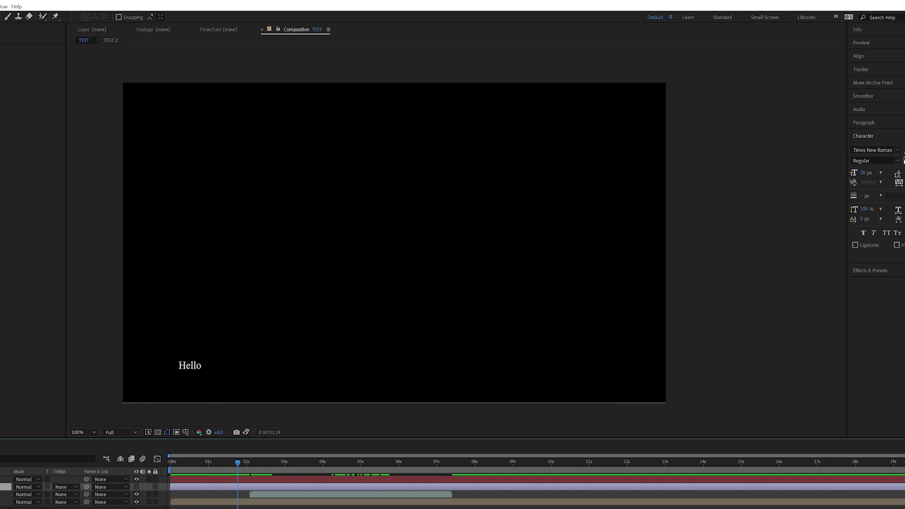
mouse_move(239, 462)
left_mouse_down()
mouse_move(312, 462)
mouse_move(222, 462)
left_mouse_up()
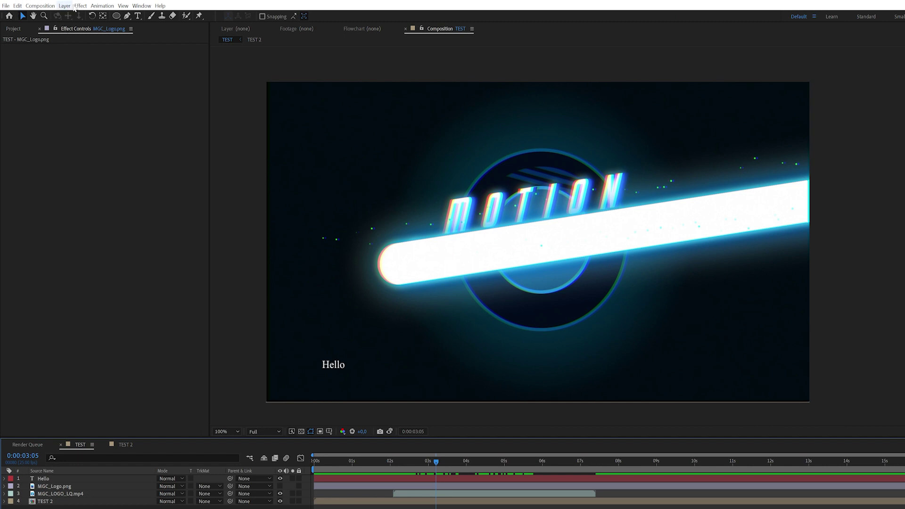
Browse the File menu's Dynamic Link, Dependencies and Scripts submenus, showing the installed scripts
left_click(6, 6)
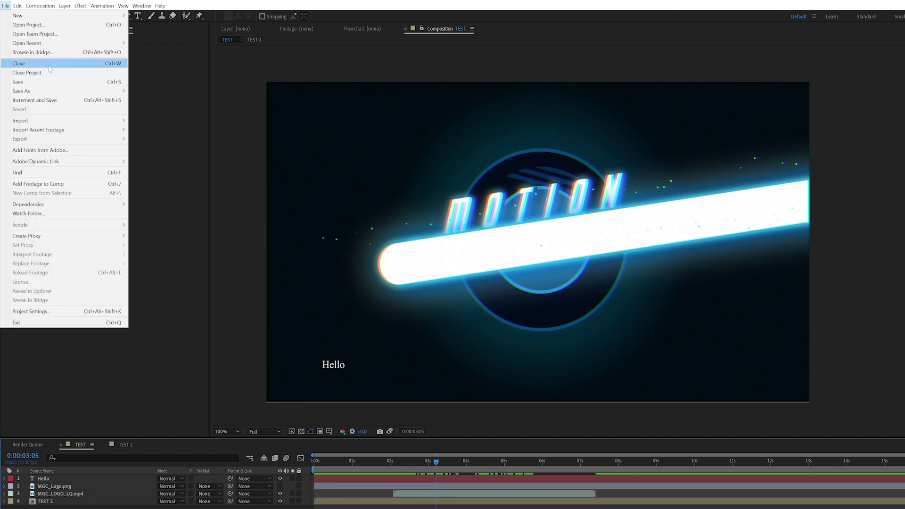
left_click(6, 5)
left_click(6, 7)
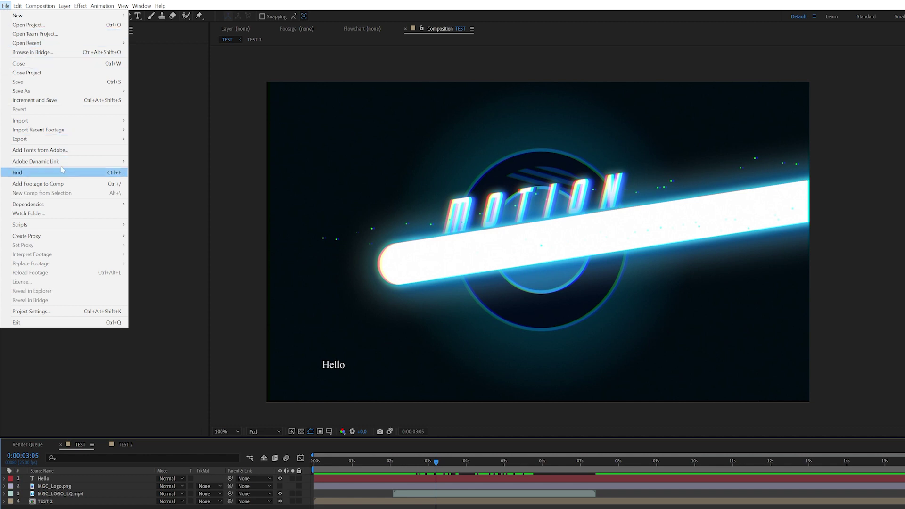
mouse_move(53, 133)
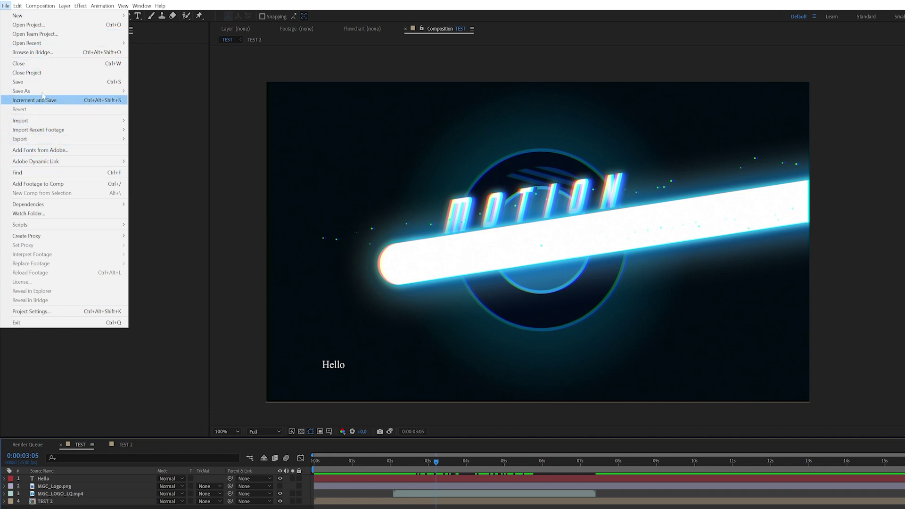
mouse_move(75, 162)
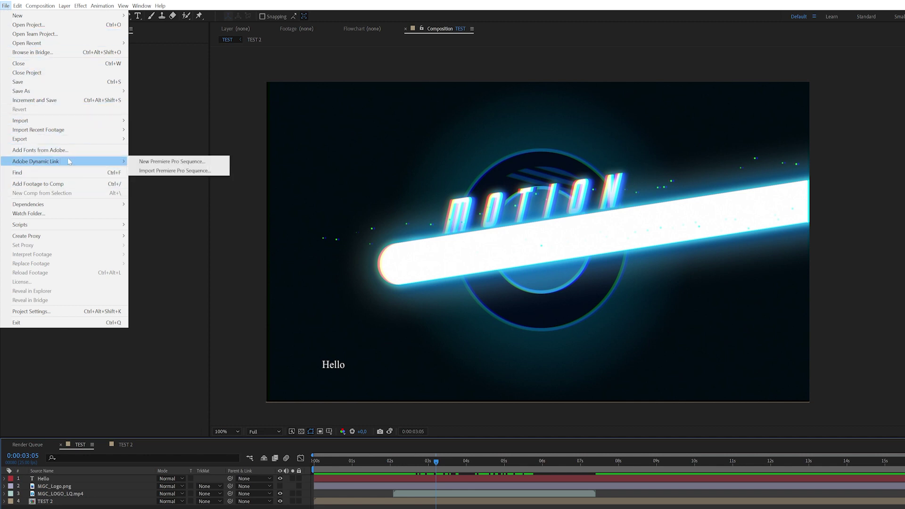
mouse_move(117, 204)
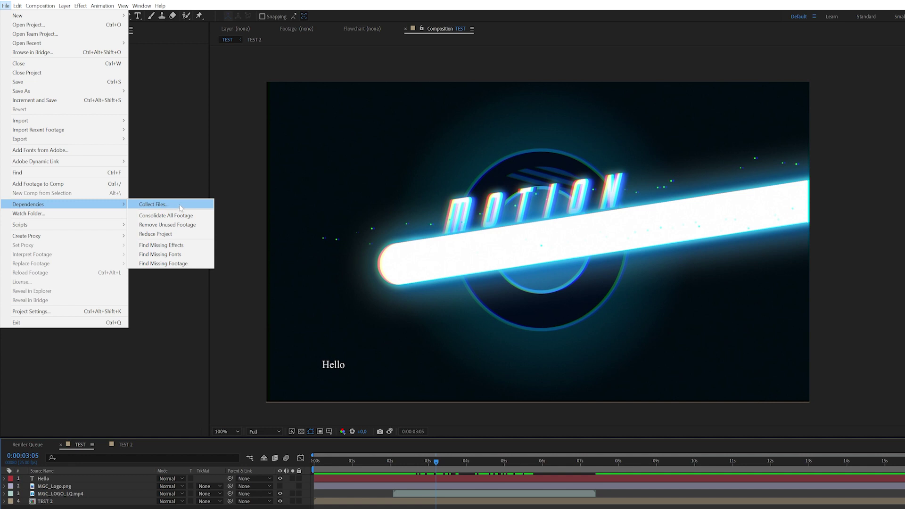
mouse_move(59, 225)
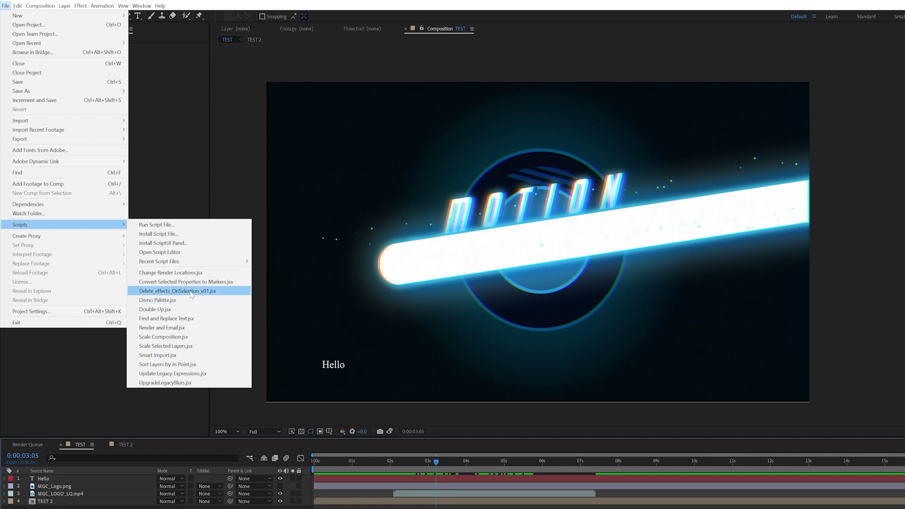
In Project Settings, check Time Display Style, keeping Use Media Source as footage start time
left_click(79, 311)
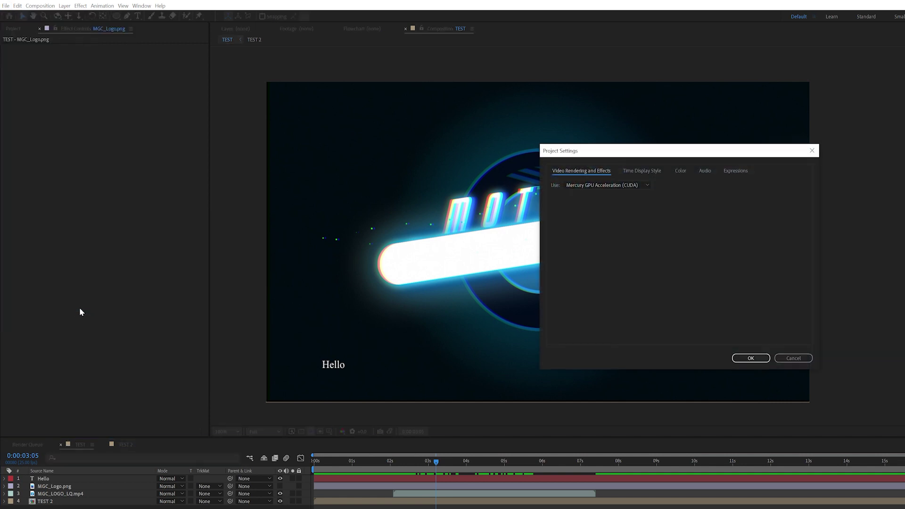
left_click_drag(645, 156, 300, 161)
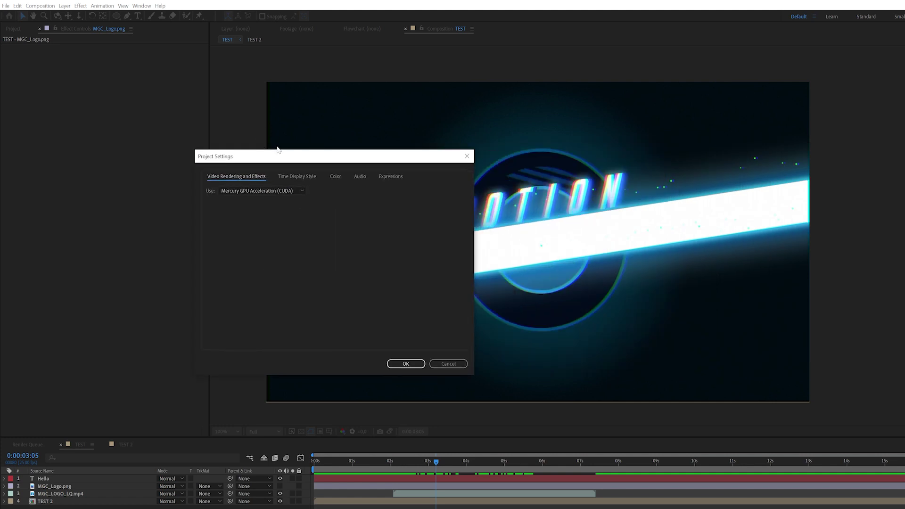
left_click(290, 177)
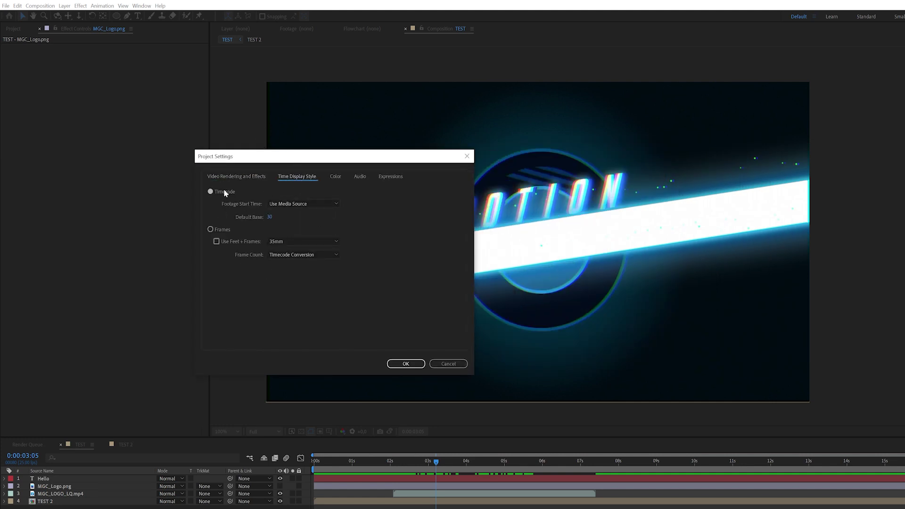
left_click(298, 204)
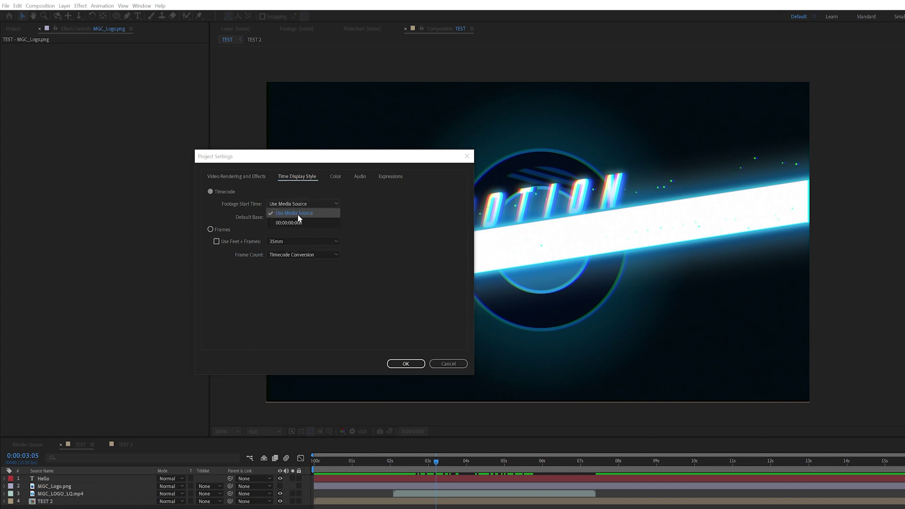
left_click(298, 213)
Review the Color settings, leaving the working space at None
left_click(337, 177)
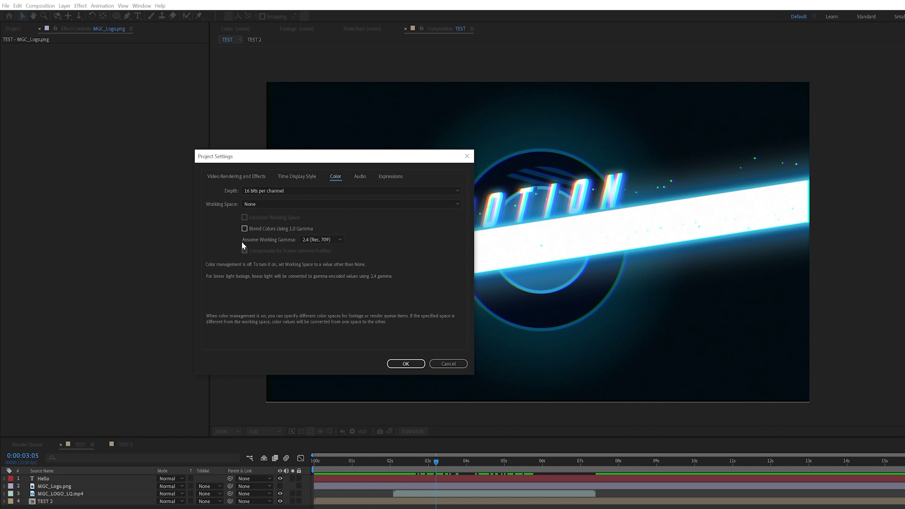
left_click_drag(297, 161, 265, 166)
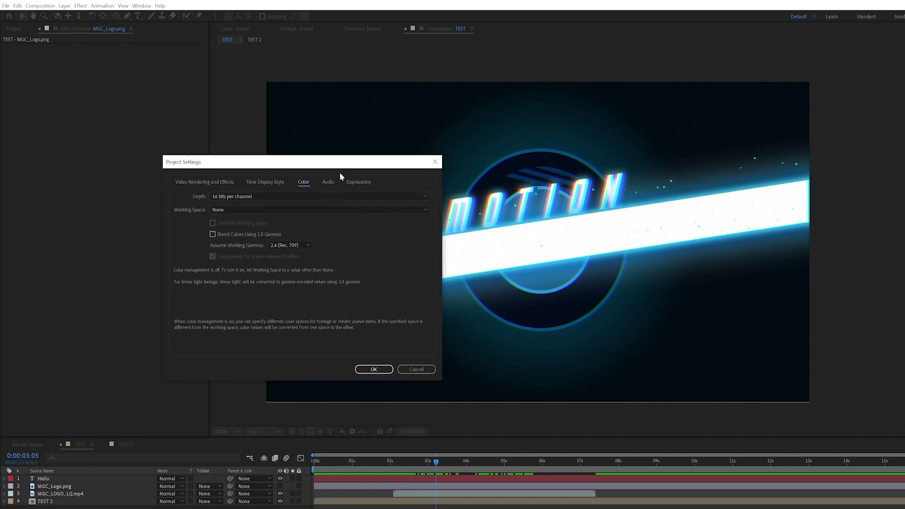
left_click_drag(309, 163, 328, 163)
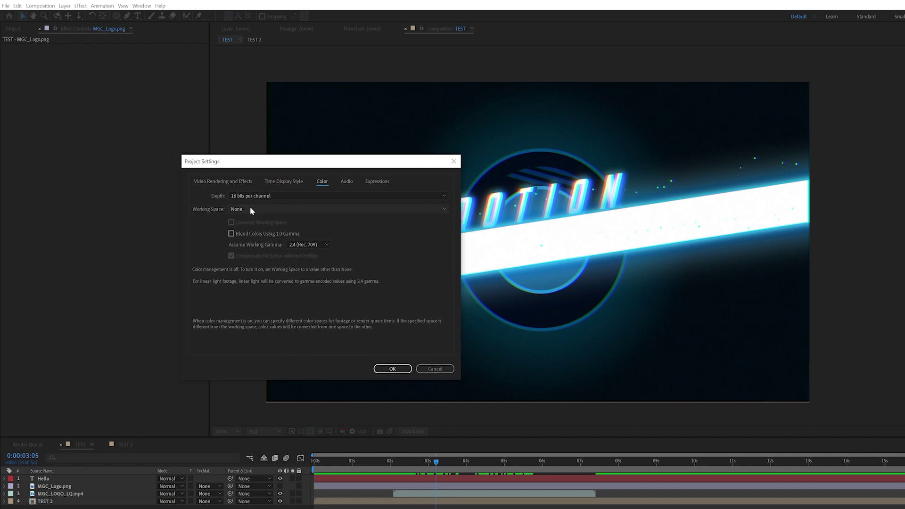
left_click(247, 208)
left_click(218, 237)
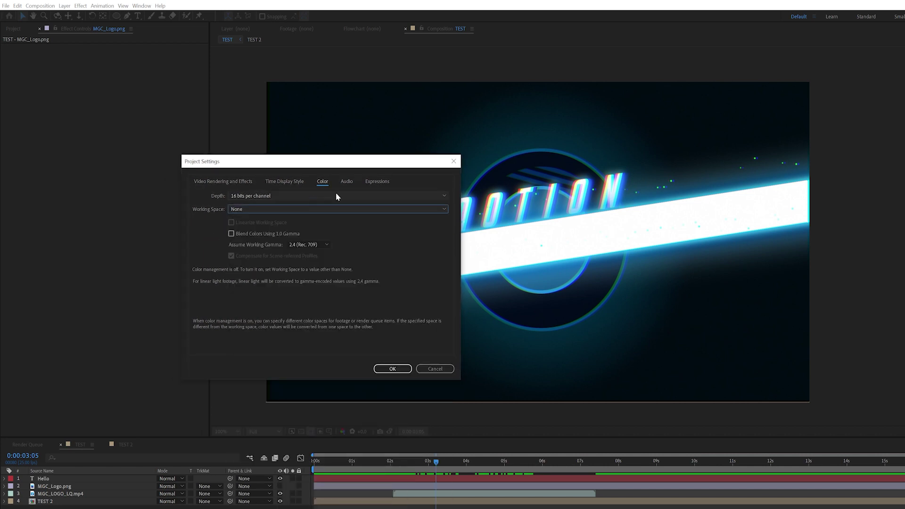
Keep 48.000 kHz audio and the JavaScript expressions engine, then close Project Settings
left_click(348, 186)
left_click(252, 196)
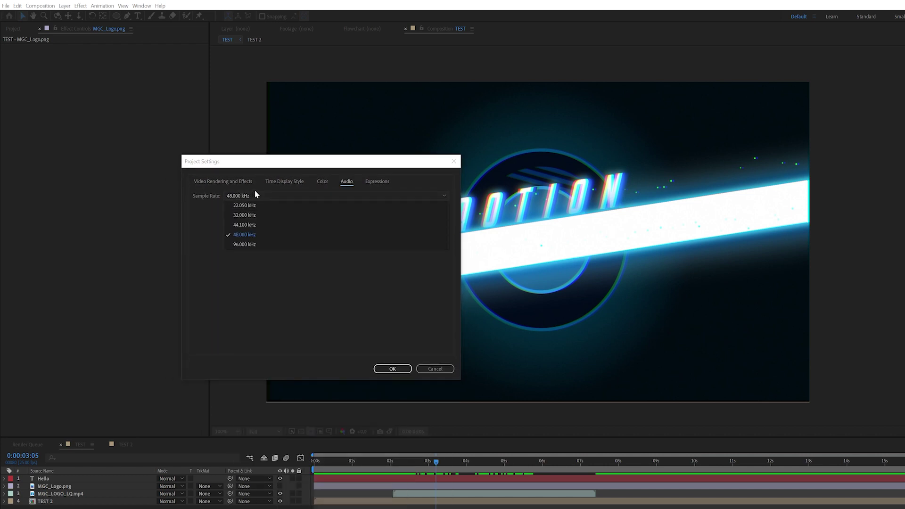
left_click(259, 265)
left_click(377, 182)
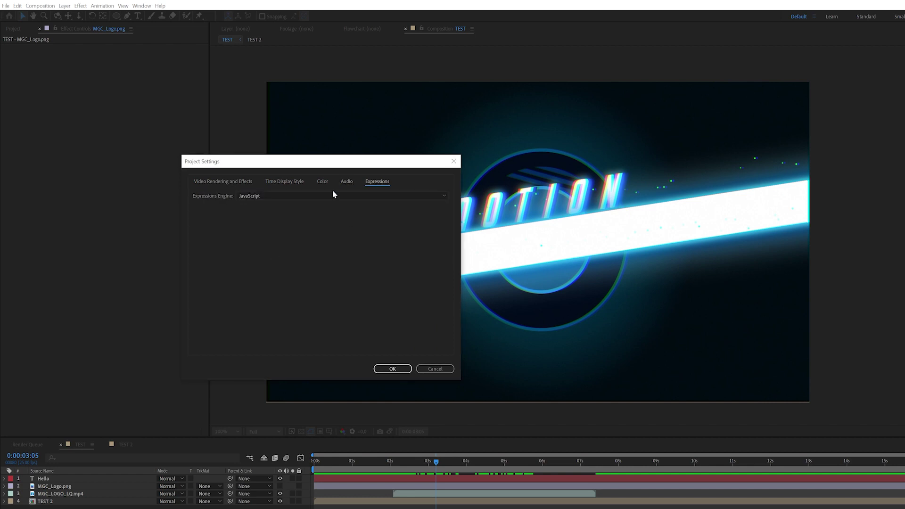
left_click(247, 196)
left_click(249, 215)
key("Return")
key("alt+e")
mouse_move(100, 244)
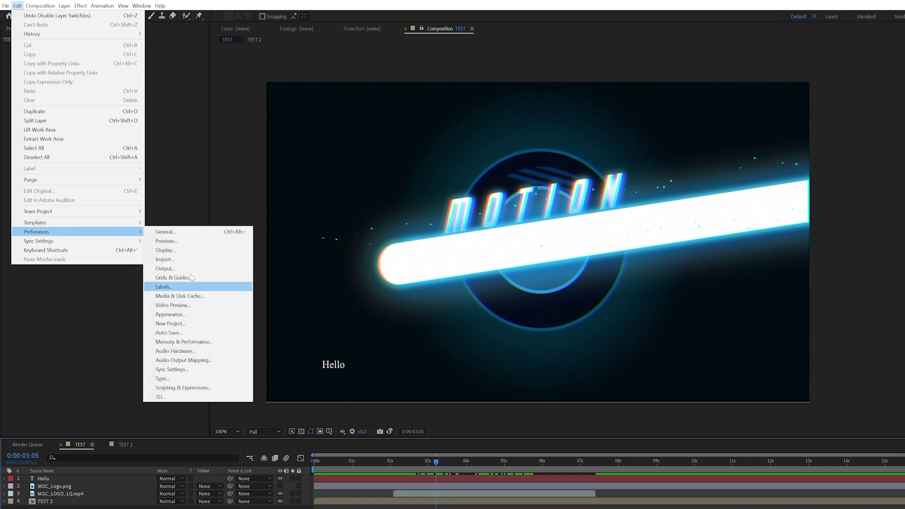
Look through Edit > Preferences and the Composition menu on the way to Layer > New
mouse_move(40, 7)
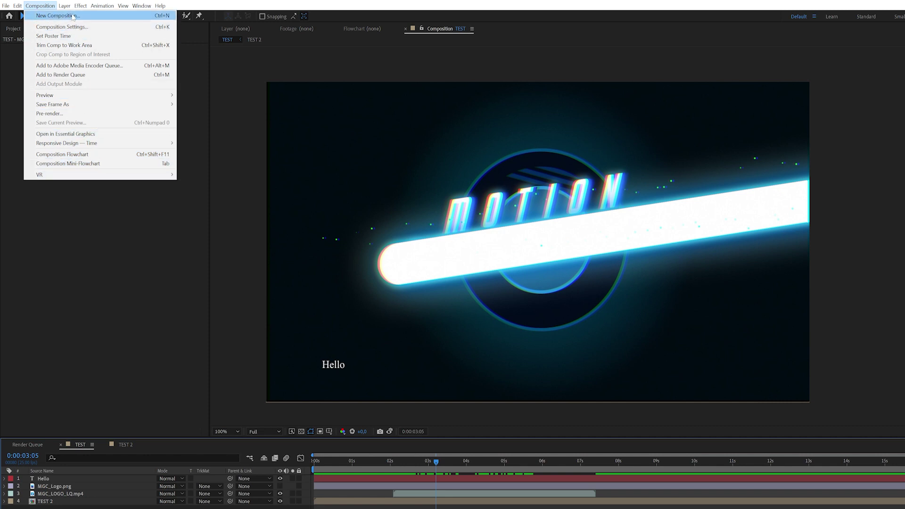
mouse_move(79, 177)
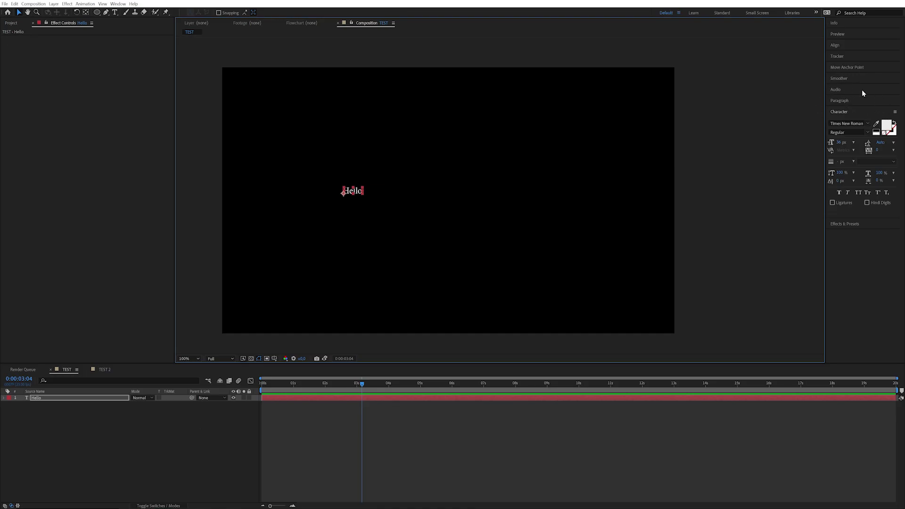
Restyle the Hello text as Ubuntu Italic at 172 px
left_click(868, 124)
left_click(809, 206)
left_click(852, 130)
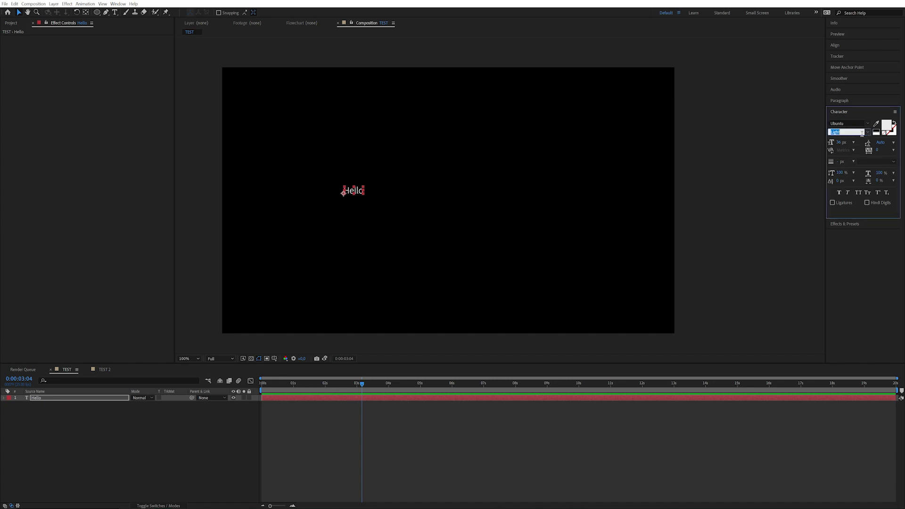
left_click(868, 132)
left_click(841, 165)
left_click_drag(841, 142, 468, 266)
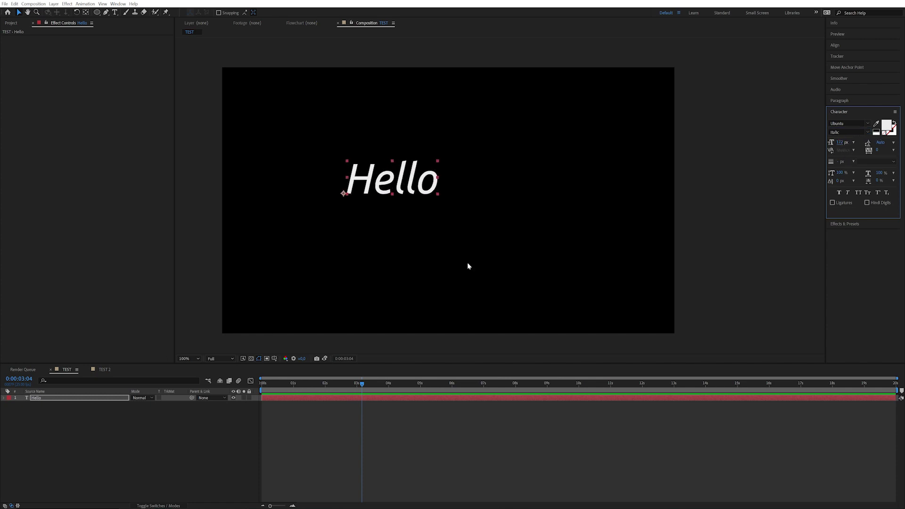
Move the Hello text down and left, then reselect the Hello layer
left_click(70, 398)
left_click_drag(415, 185, 389, 208)
left_click(129, 432)
left_click(56, 401)
Delete the Hello layer and add a light grey full-frame solid named SOLID, then scrub time
key("Delete")
left_click(54, 3)
mouse_move(61, 12)
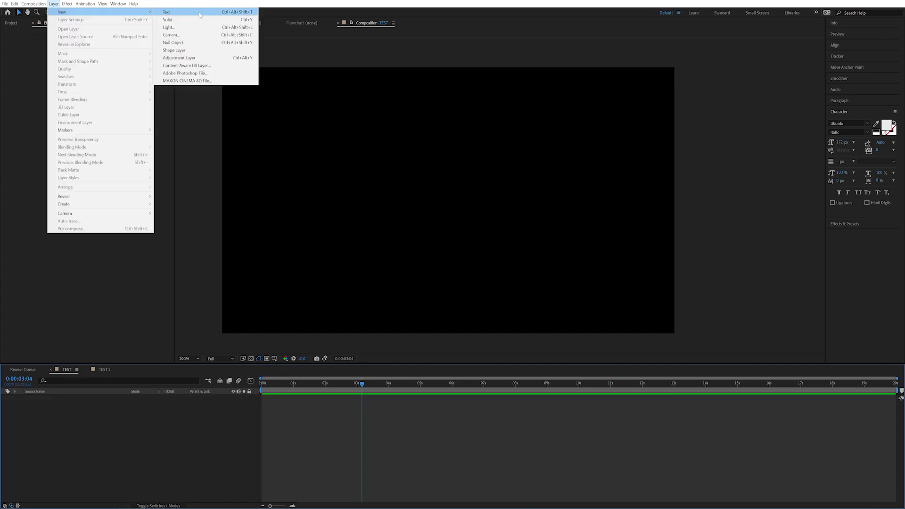
left_click(191, 21)
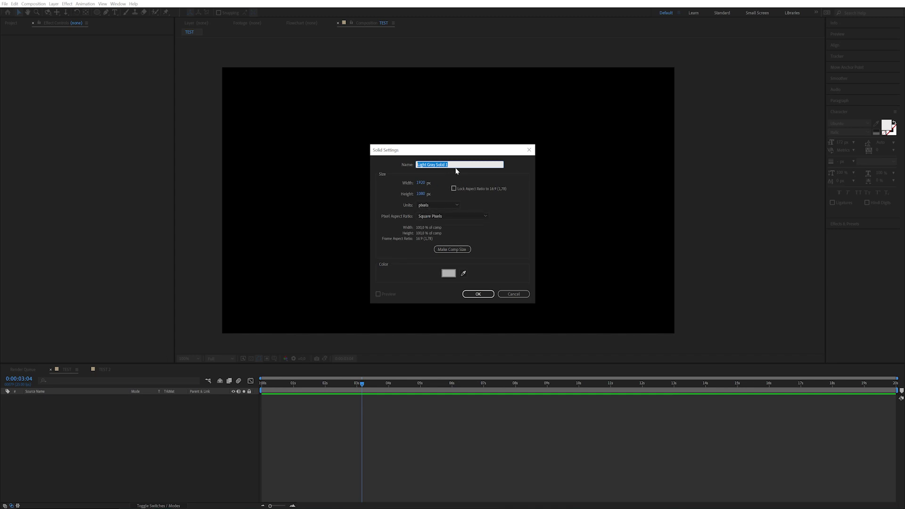
type("SOLID")
left_click(479, 294)
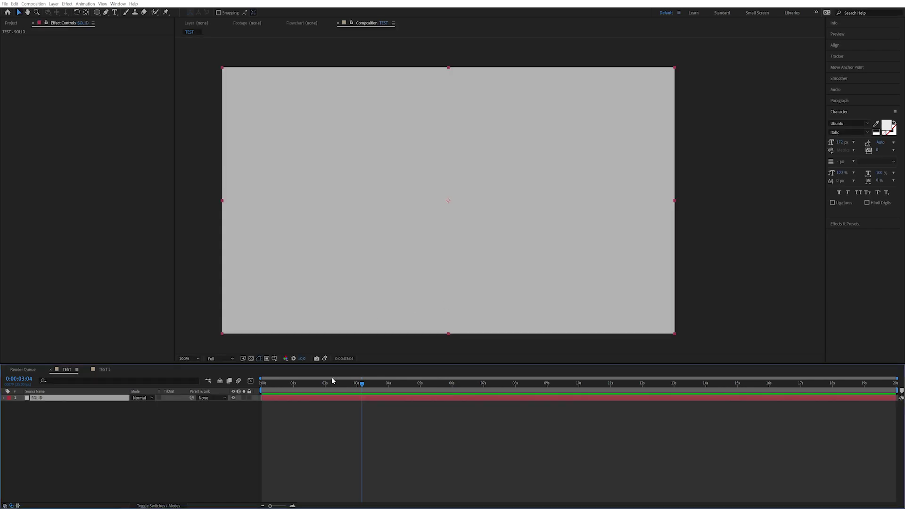
left_click_drag(321, 387, 364, 384)
Apply Card Wipe to the solid with Transition Completion 93% and Transition Width 36%
left_click(67, 3)
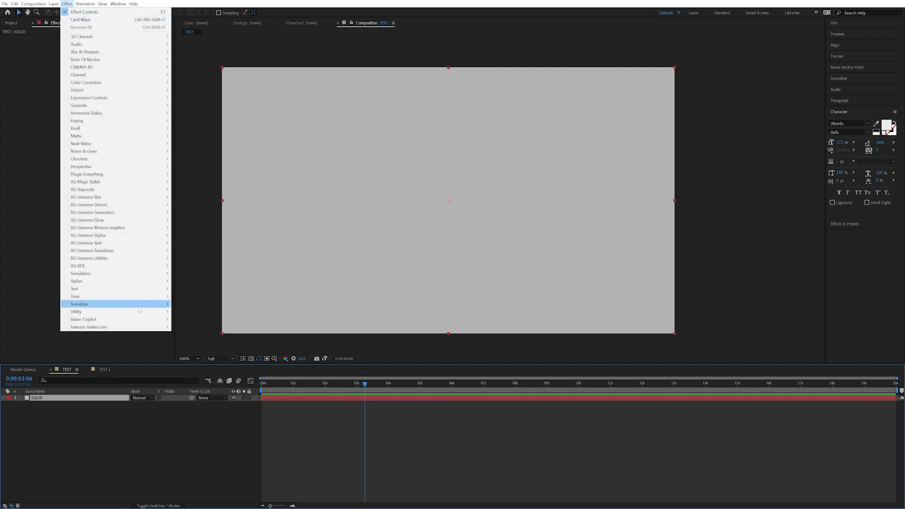
mouse_move(140, 307)
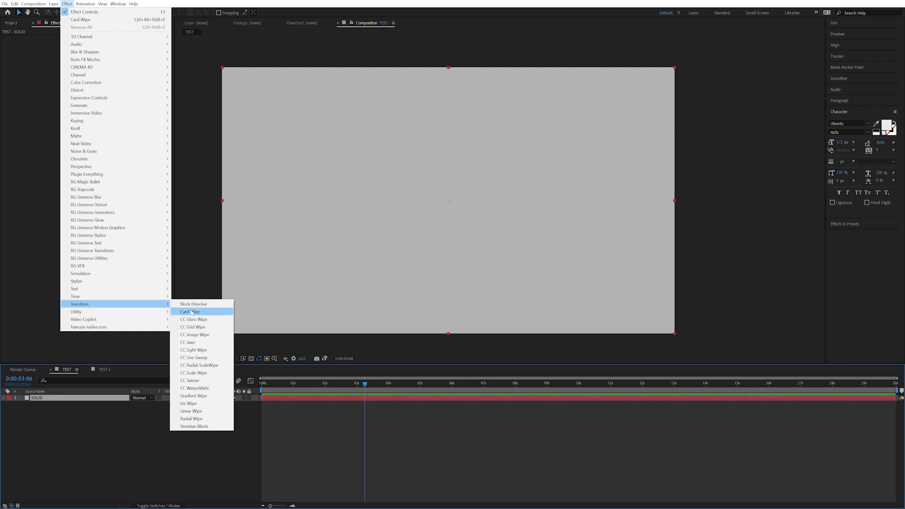
left_click(193, 312)
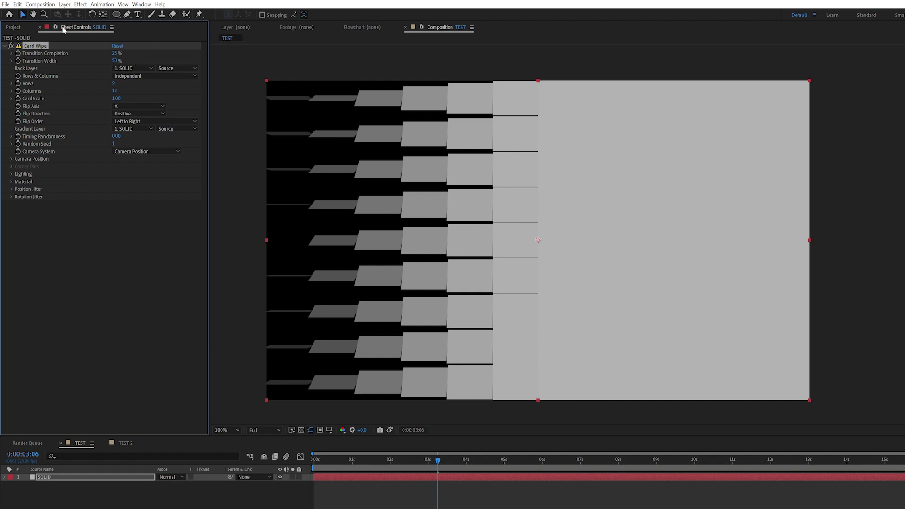
mouse_move(116, 53)
left_mouse_down()
mouse_move(143, 52)
mouse_move(107, 58)
left_mouse_up()
left_click_drag(322, 459, 348, 459)
Add a Spot-type light layer, Spot Light 1, and accept the 2D layers warning
left_click(64, 5)
mouse_move(74, 13)
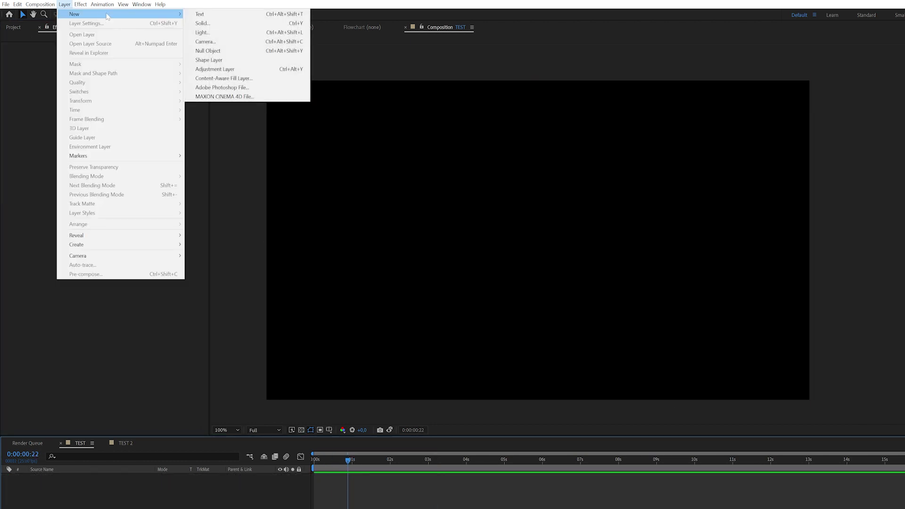
left_click(232, 35)
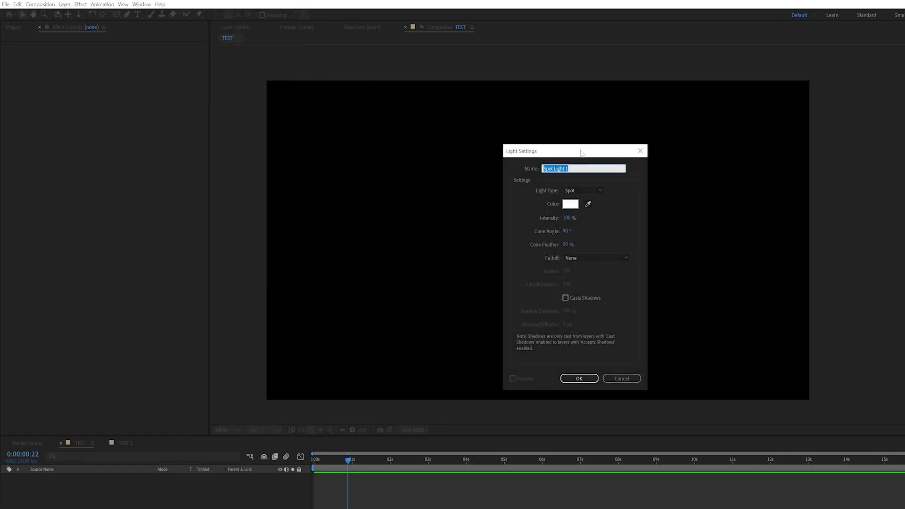
left_click_drag(584, 152, 522, 137)
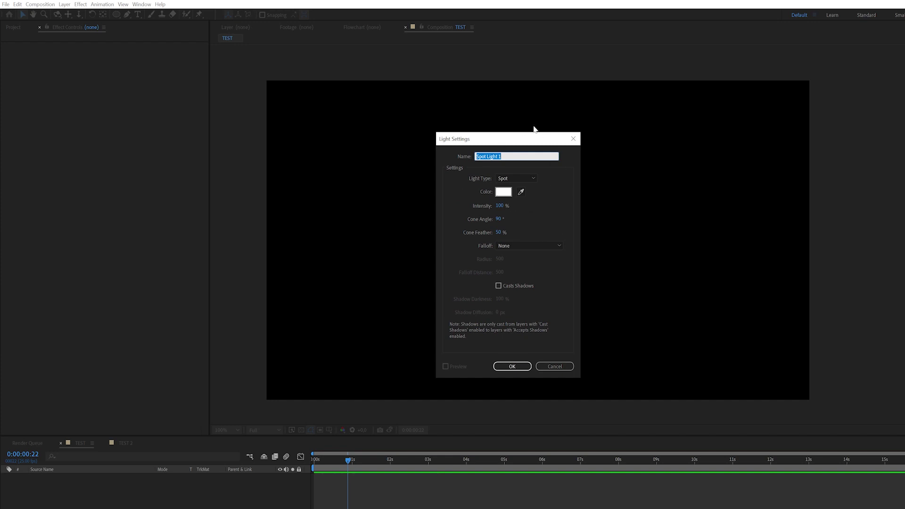
left_click_drag(518, 138, 517, 127)
left_click(508, 167)
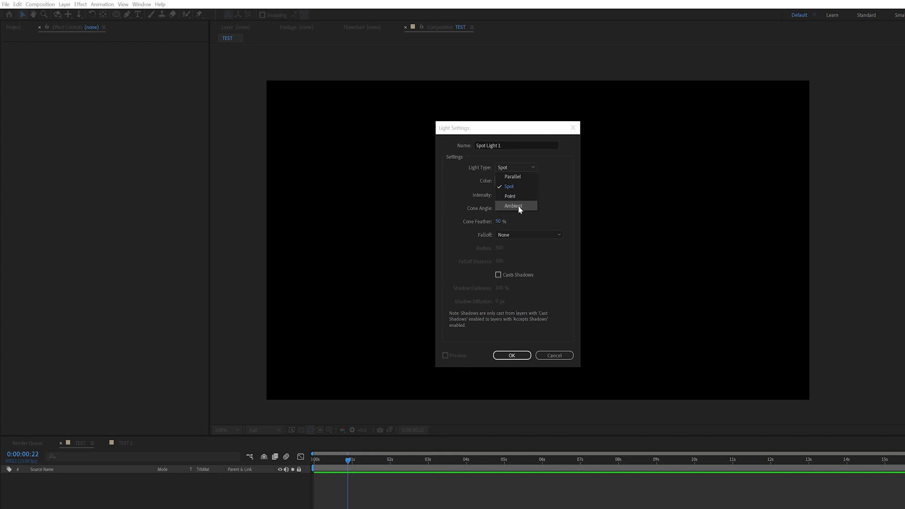
left_click(524, 281)
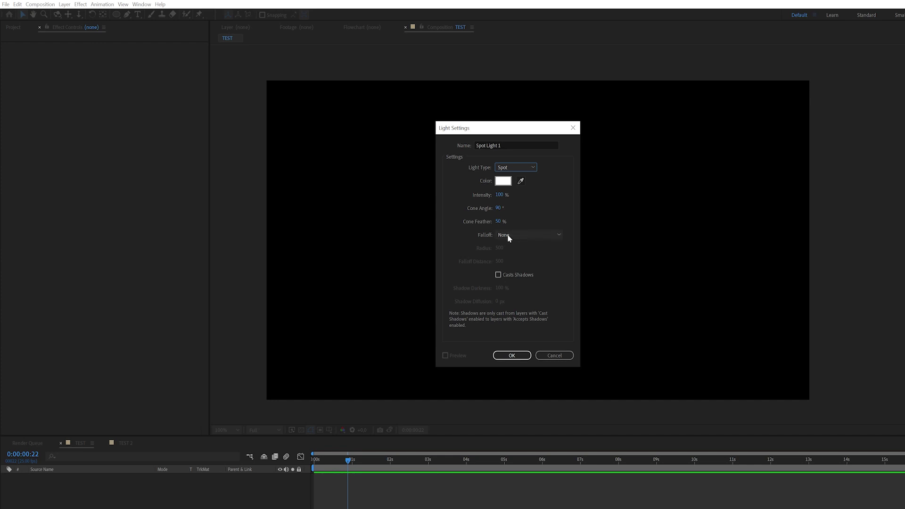
left_click(510, 356)
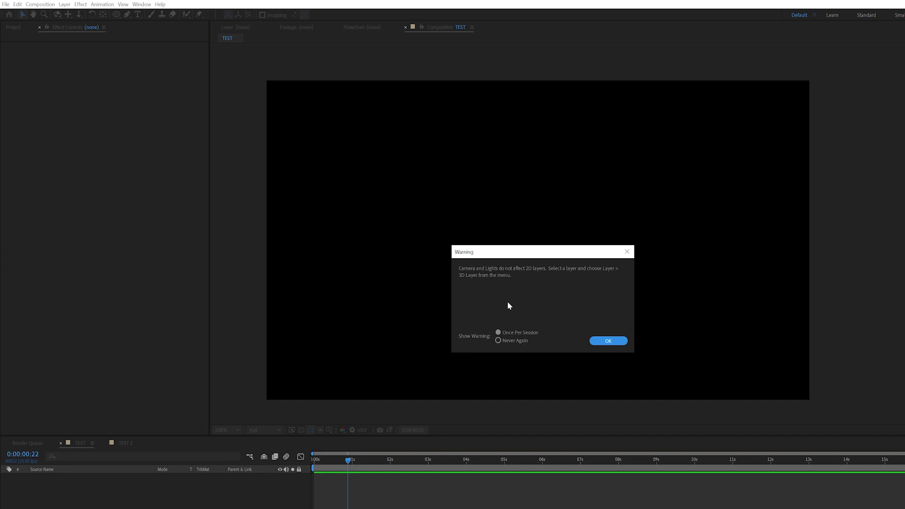
left_click(608, 343)
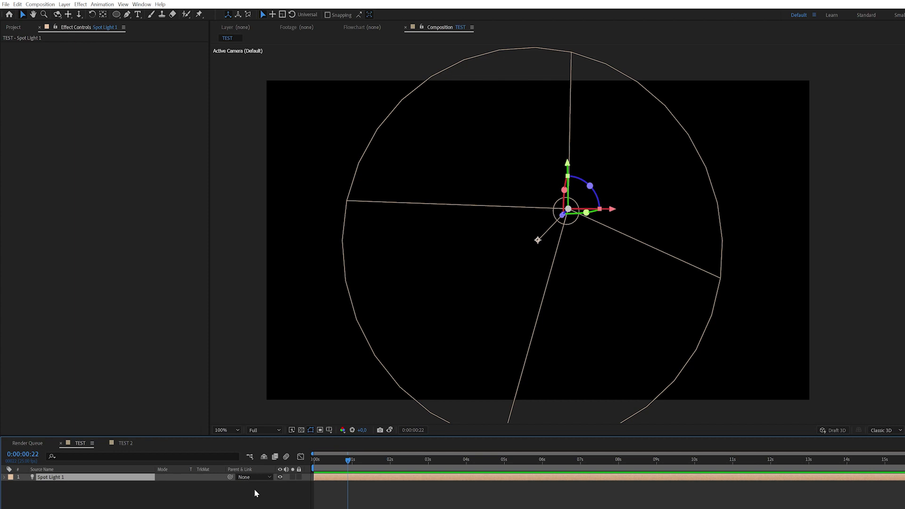
Add a light grey solid and enable its 3D switch so the spot light falls on it
left_click(238, 506)
left_click(64, 5)
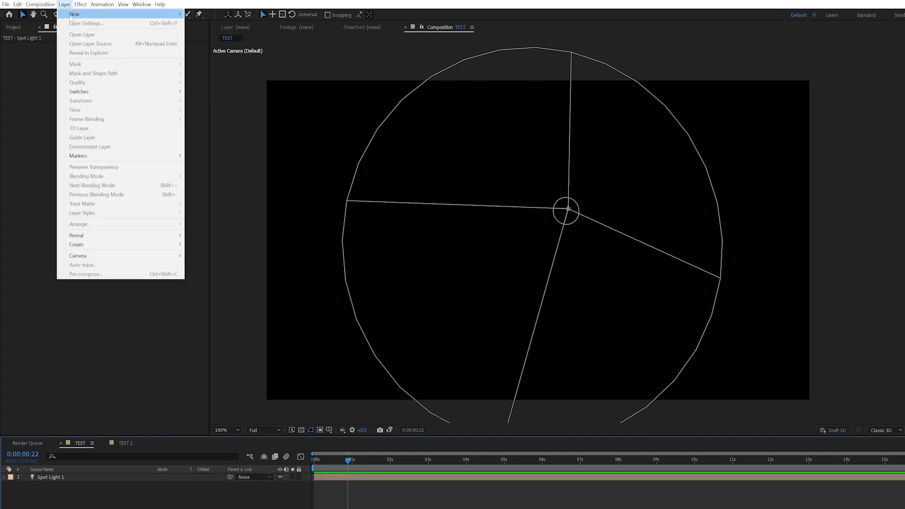
mouse_move(77, 15)
left_click(202, 23)
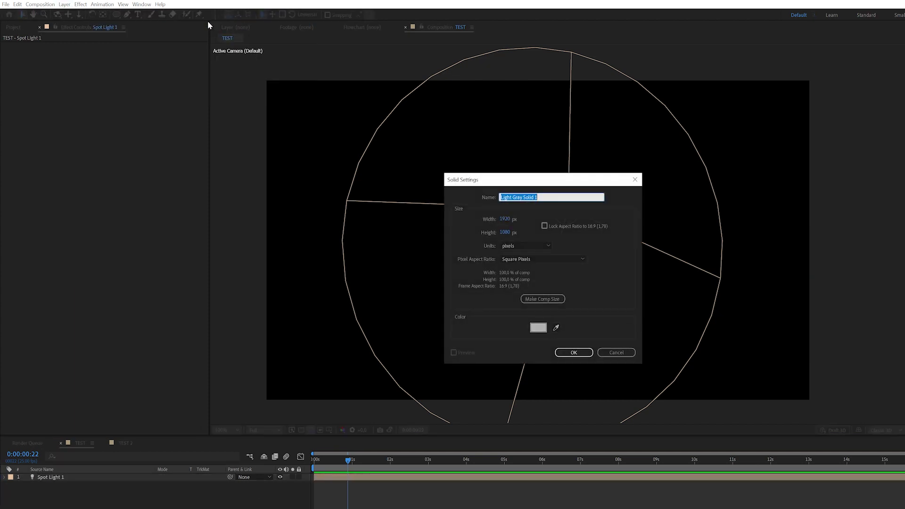
left_click(571, 352)
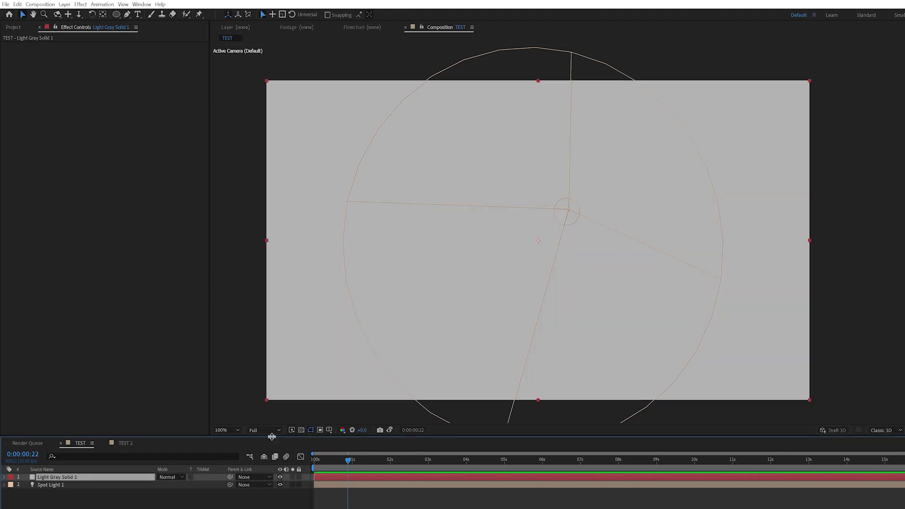
key("F4")
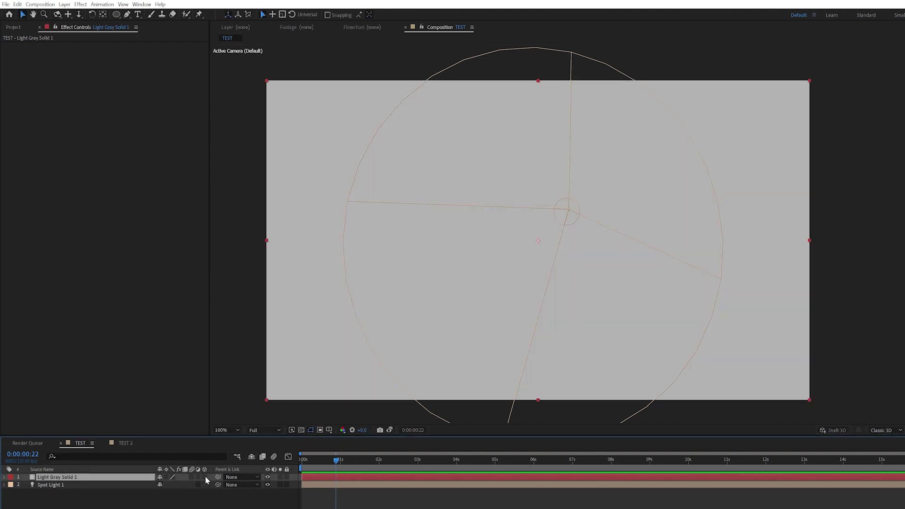
left_click(204, 477)
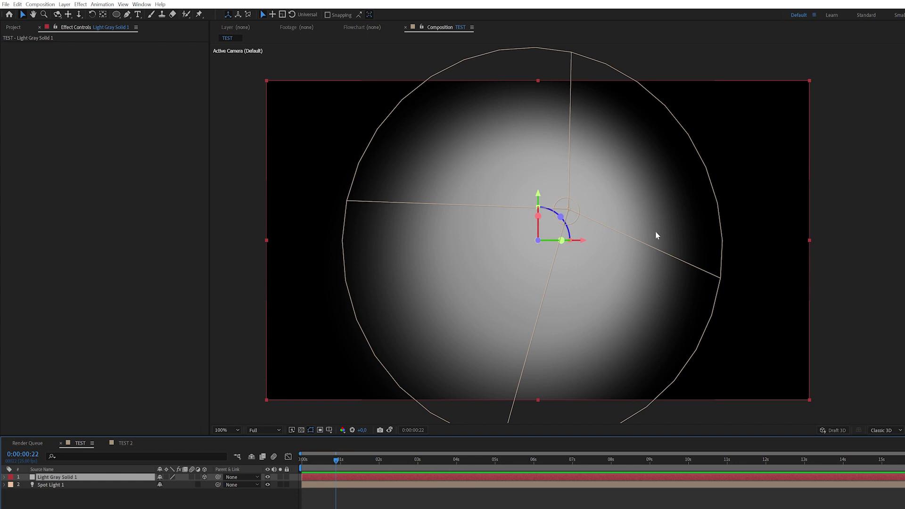
Move Spot Light 1 to the right along X
left_click(93, 486)
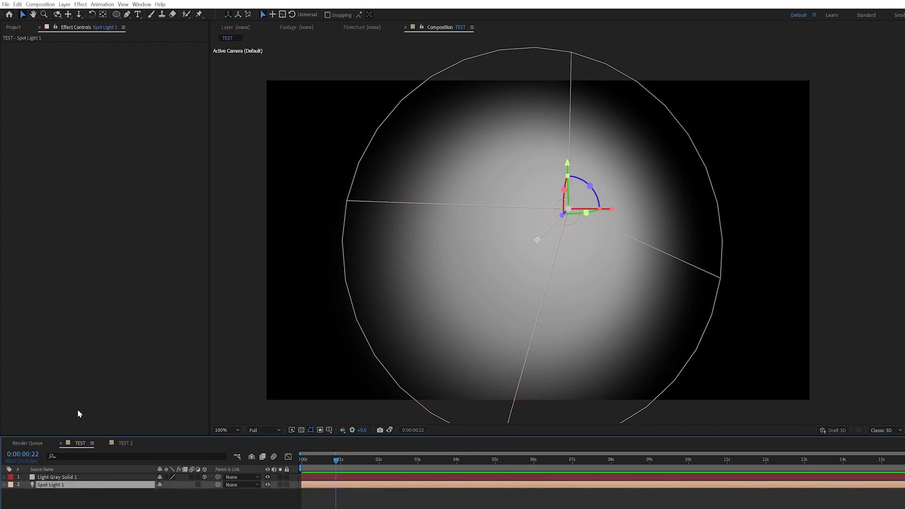
left_click_drag(613, 209, 736, 214)
key("ctrl+shift+a")
Add a new camera layer, Camera 1, with default settings
left_click(64, 5)
mouse_move(141, 14)
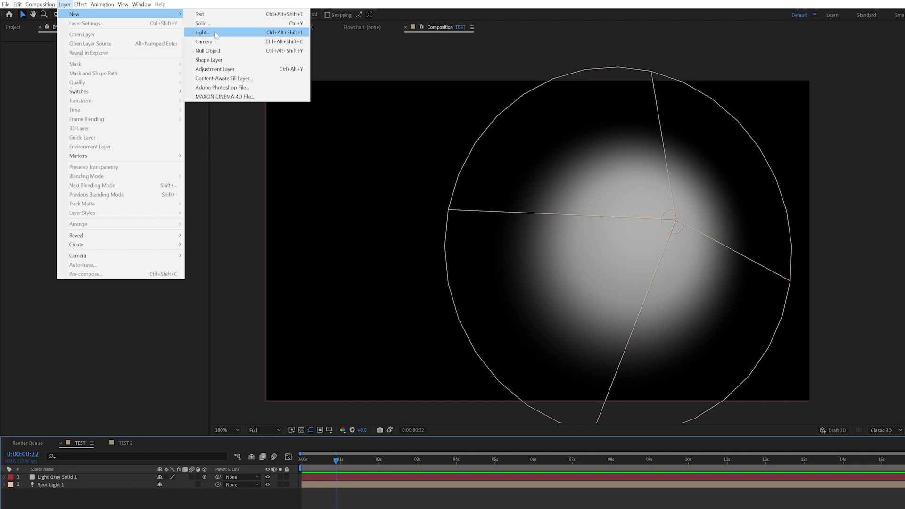
left_click(219, 42)
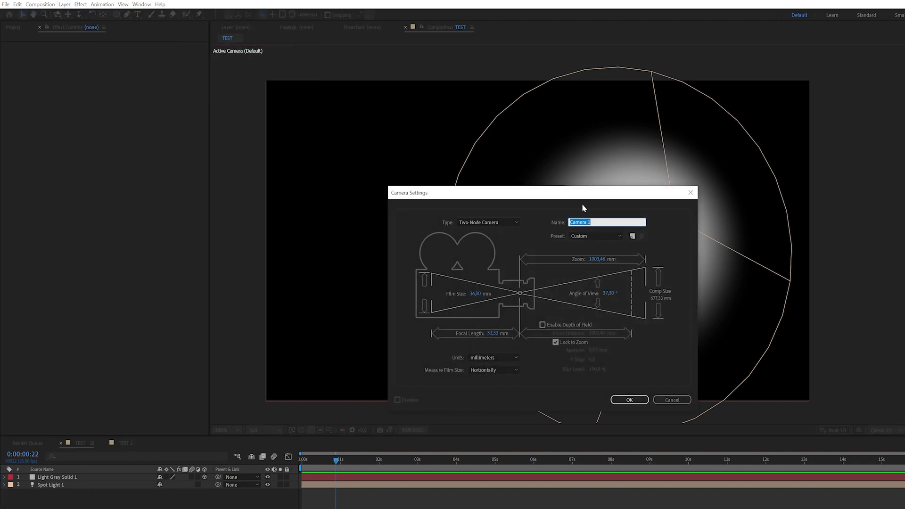
left_click_drag(578, 197, 538, 169)
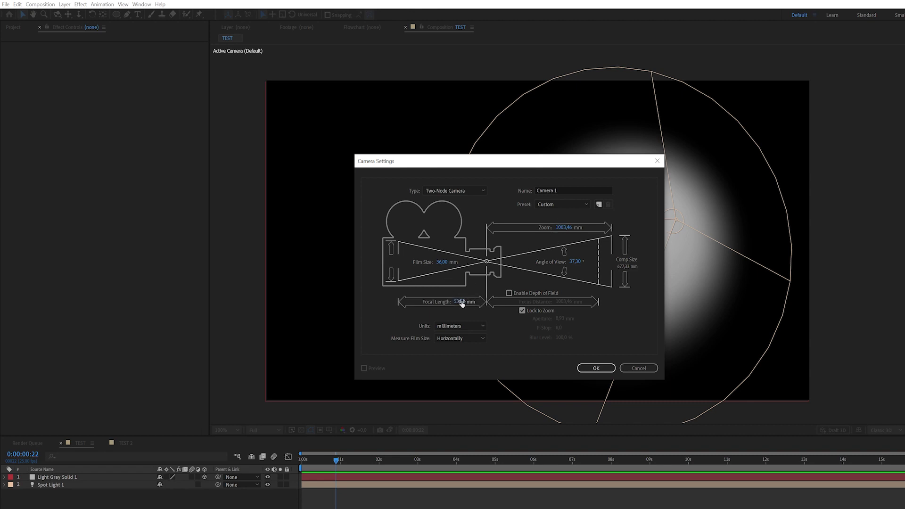
left_click(597, 368)
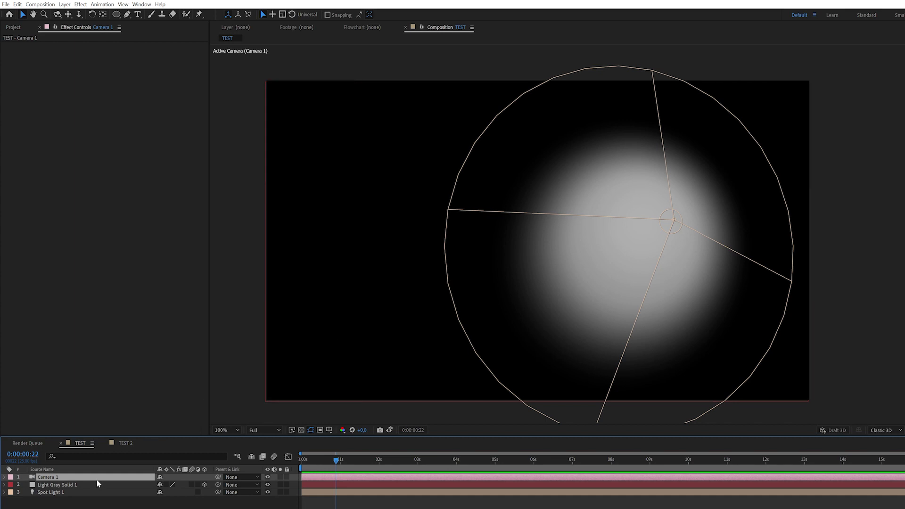
Set Camera 1's Position Z to -3784,4 in its Transform properties
left_click(4, 477)
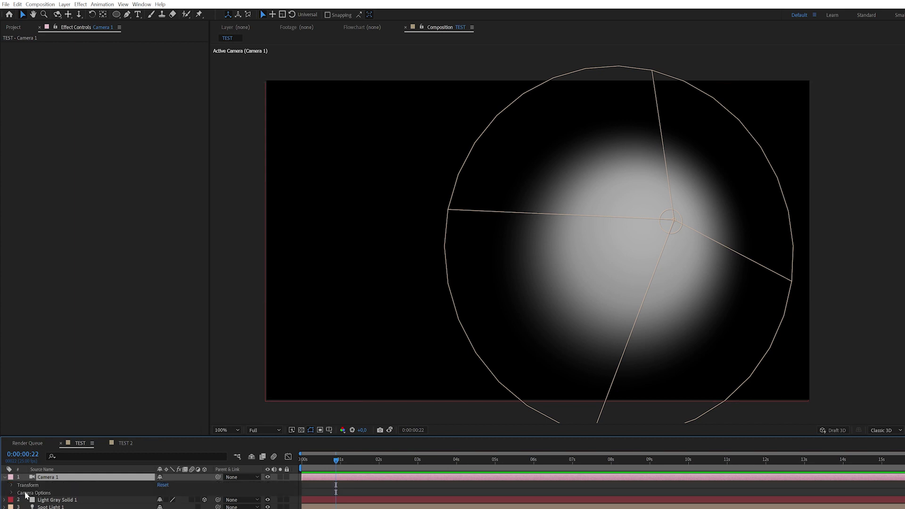
left_click(12, 485)
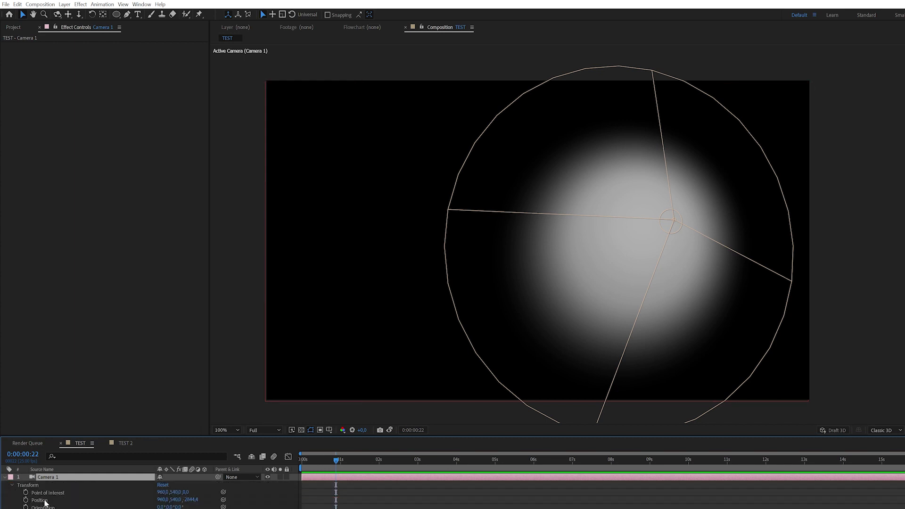
left_click_drag(192, 499, 18, 505)
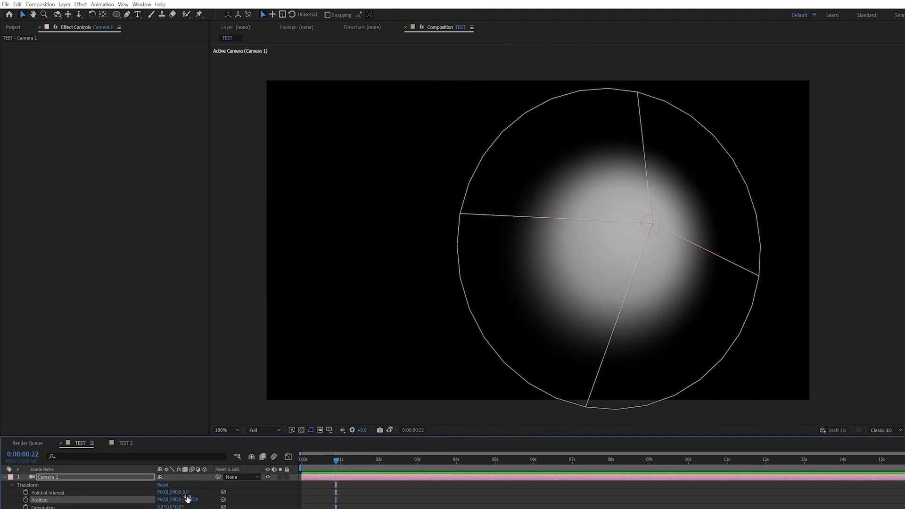
left_click_drag(191, 499, 146, 506)
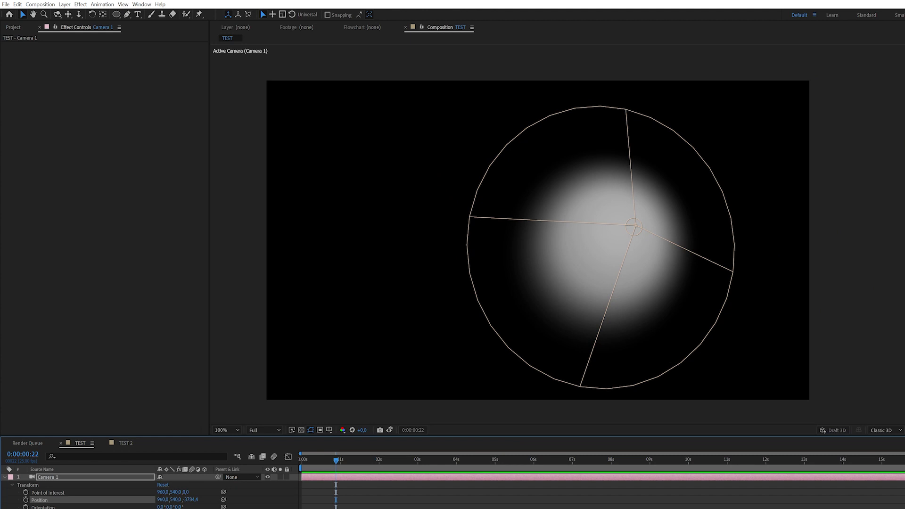
key("ctrl+Down")
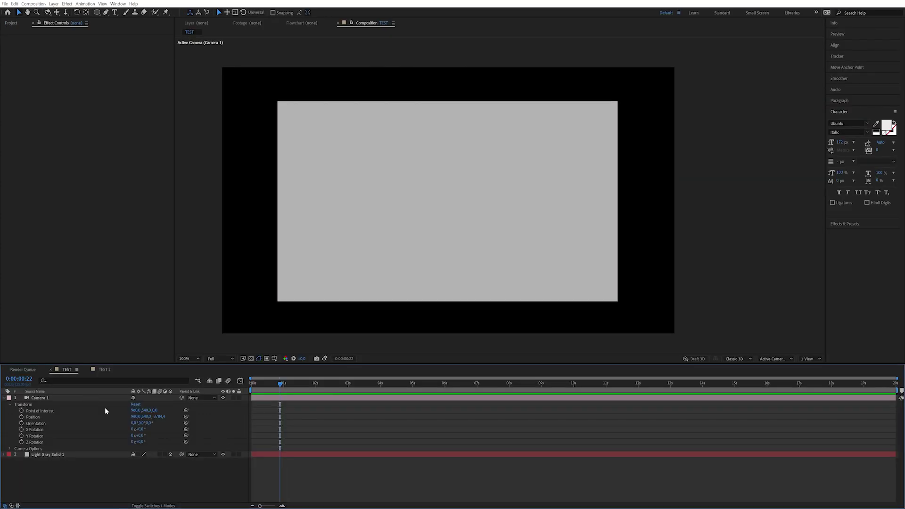
Duplicate Light Gray Solid 1 and slide the copy to the side
left_click(48, 454)
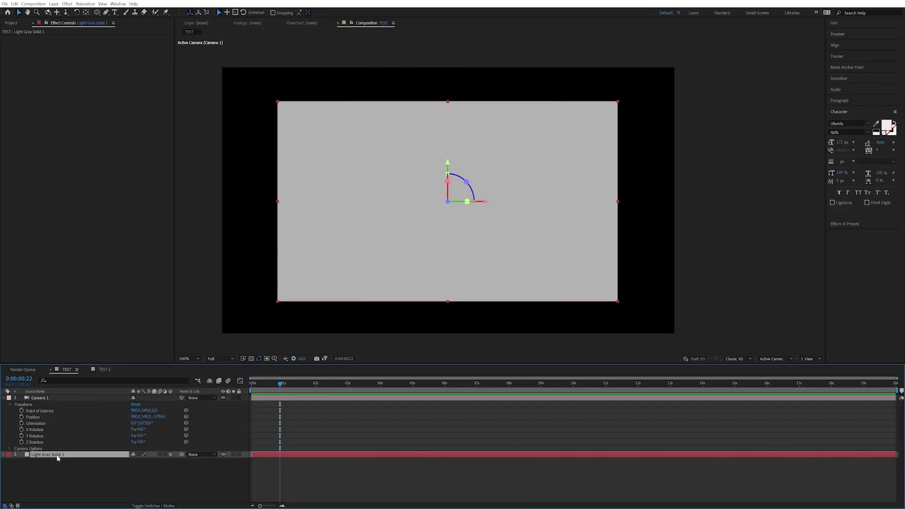
key("ctrl+d")
left_click_drag(485, 203, 688, 89)
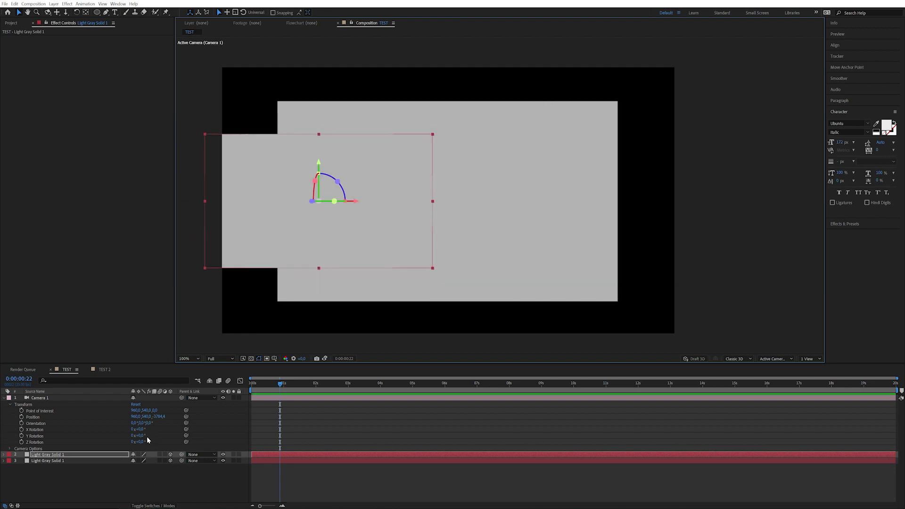
Swing Camera 1 sideways across the grey solids by scrubbing its Position X
left_click(58, 400)
left_click(120, 417)
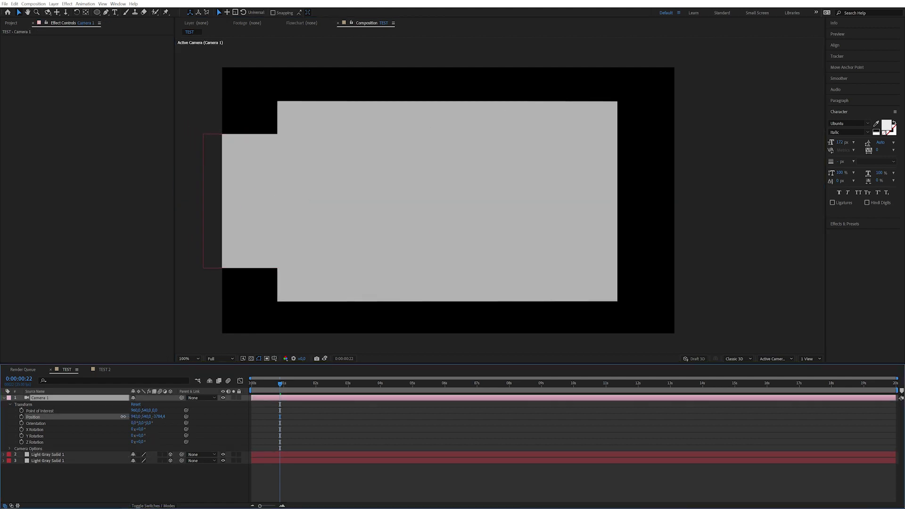
left_click_drag(136, 416, 349, 359)
Add a null object and move it slightly up and left in the frame
left_click(54, 3)
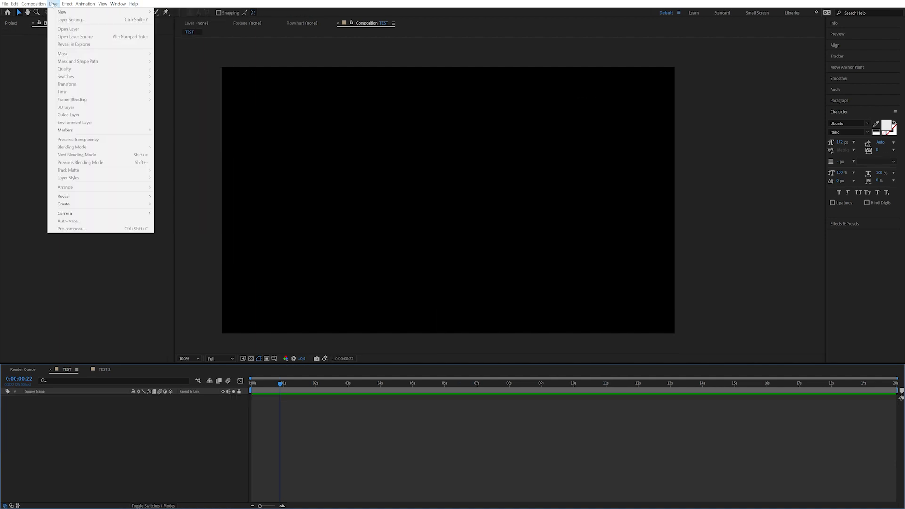
mouse_move(95, 12)
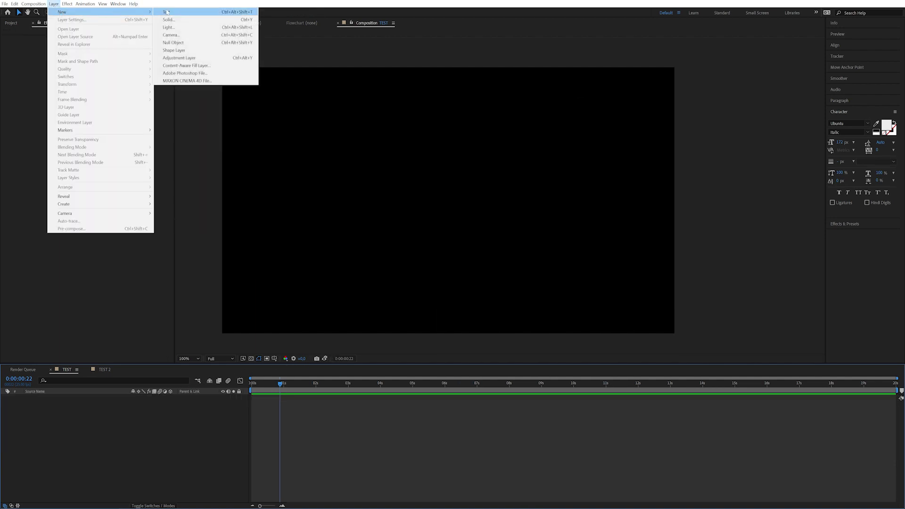
left_click(177, 44)
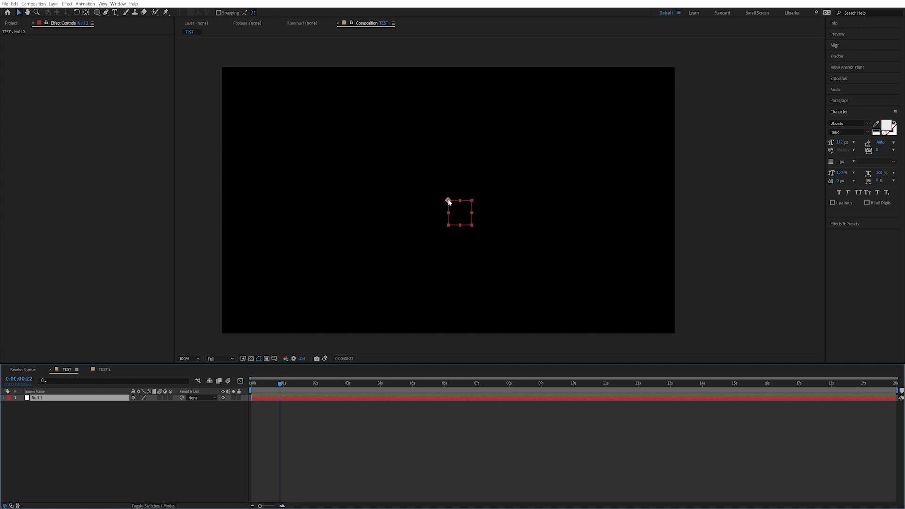
mouse_move(449, 202)
left_mouse_down()
mouse_move(431, 160)
mouse_move(451, 265)
mouse_move(438, 218)
mouse_move(397, 160)
mouse_move(422, 200)
mouse_move(445, 188)
left_mouse_up()
Toggle the transparency grid on and off, then nudge Null 2 down slightly
left_click(251, 358)
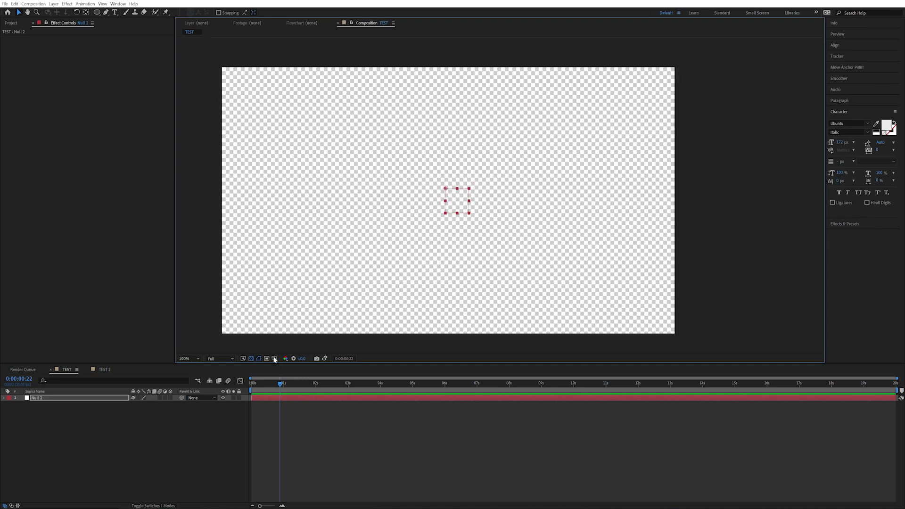
left_click(251, 360)
left_click(69, 400)
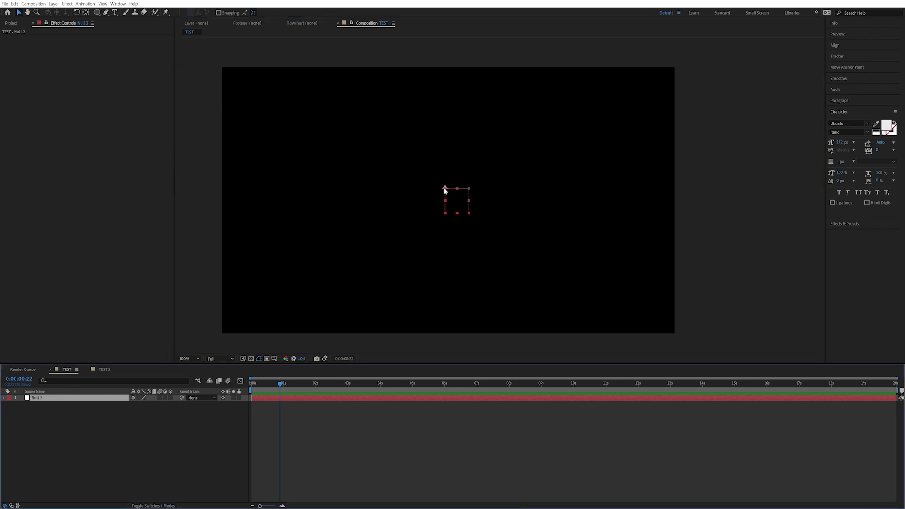
left_click_drag(445, 191, 446, 206)
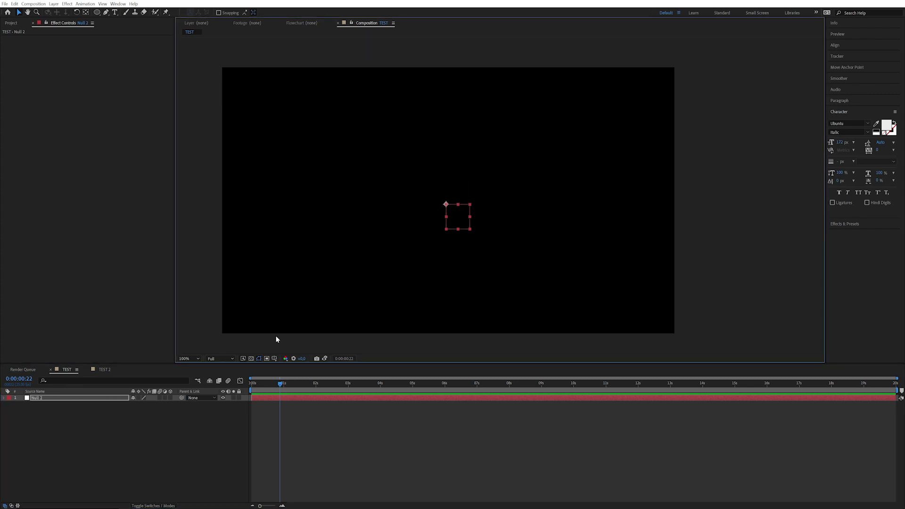
left_click(155, 445)
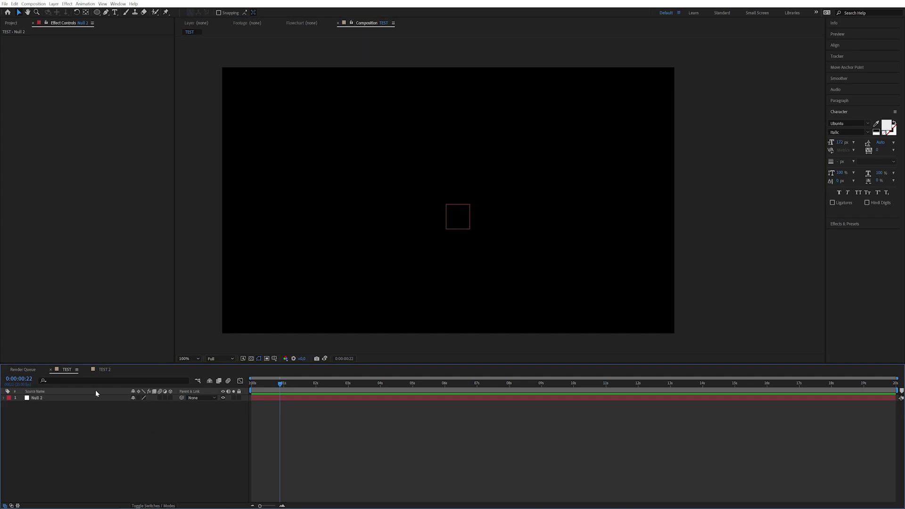
left_click(85, 399)
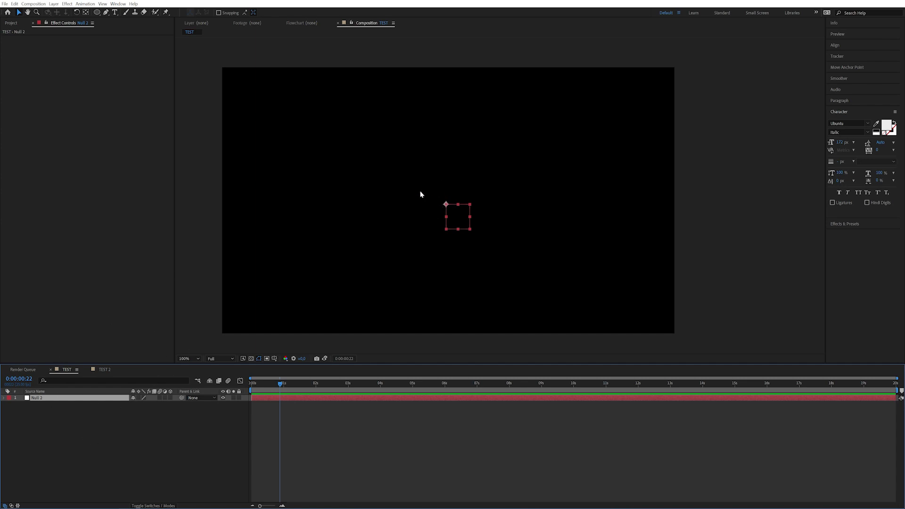
left_click(70, 429)
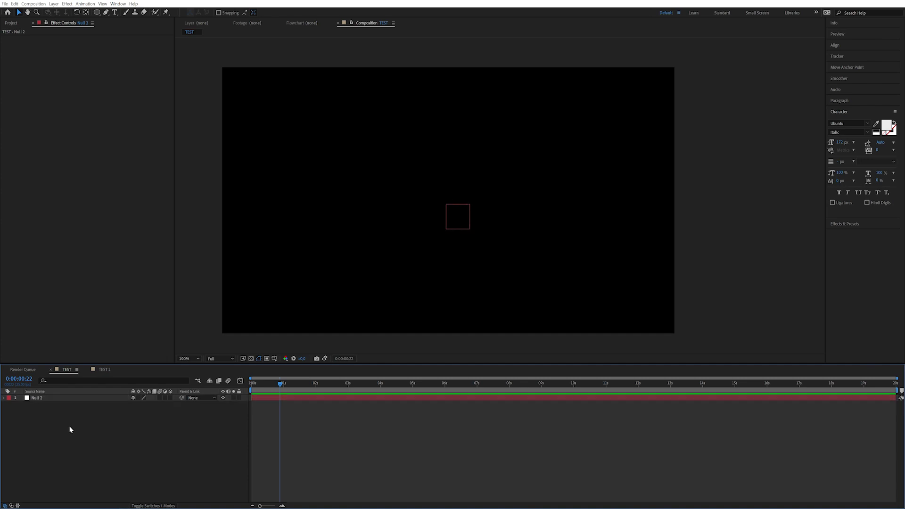
Add a new light grey solid, Light Gray Solid 2
left_click(53, 4)
mouse_move(118, 11)
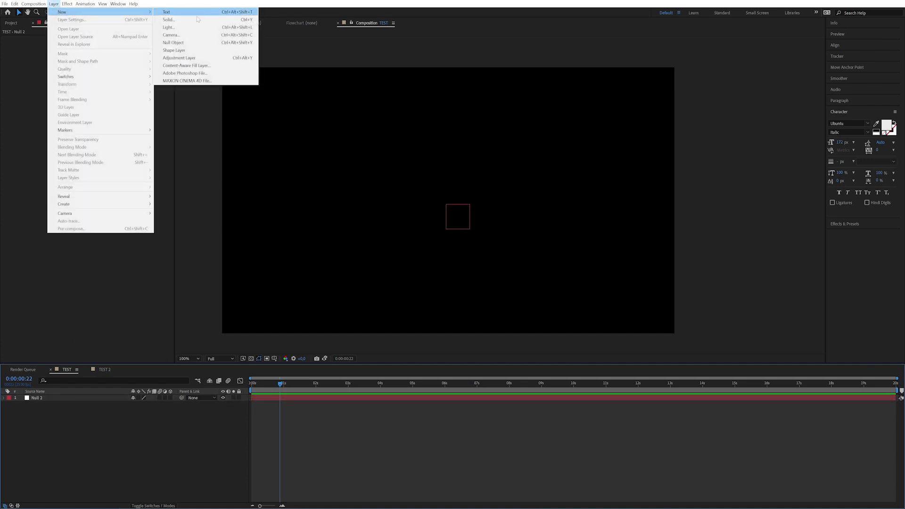
left_click(197, 19)
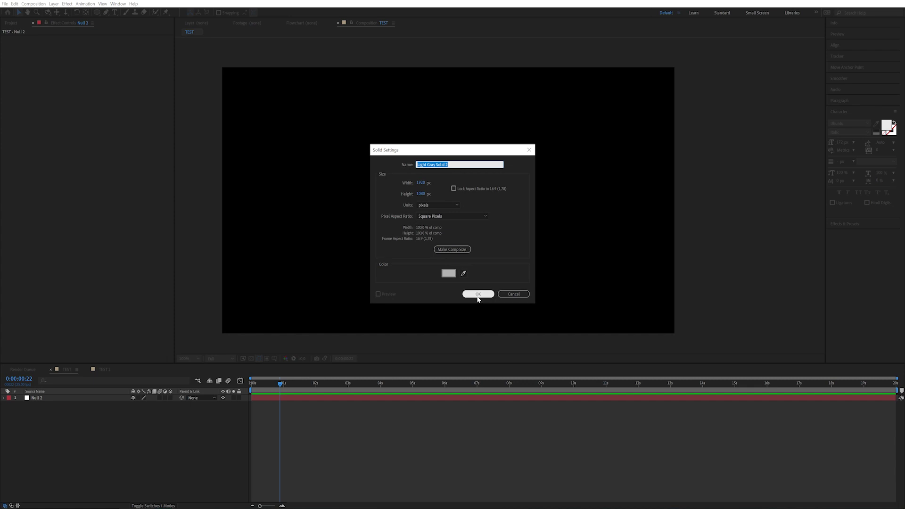
left_click(478, 294)
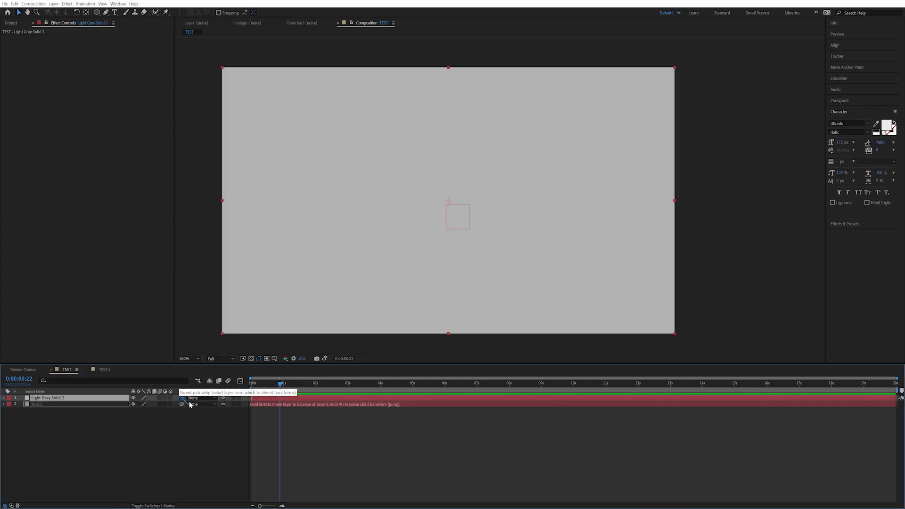
Parent the grey solid to Null 2 and drag the null to confirm the solid follows
left_click_drag(182, 400, 66, 408)
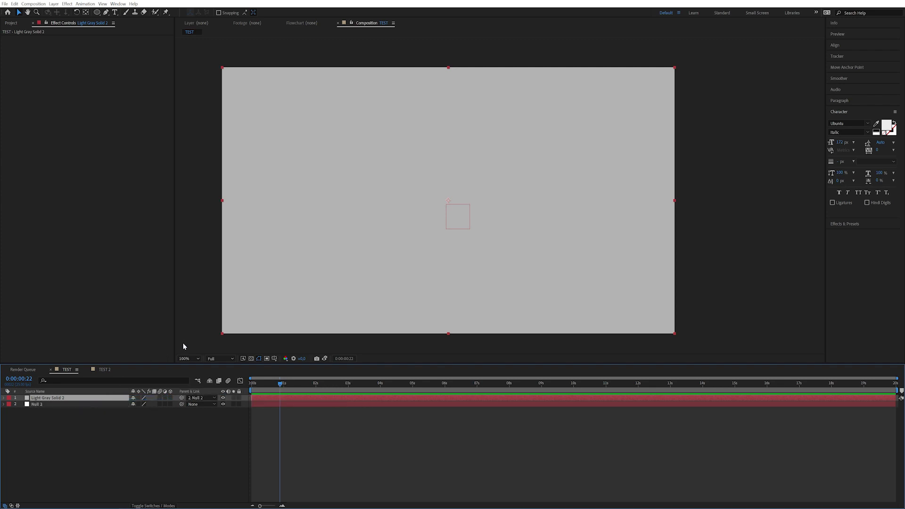
left_click(67, 406)
left_click_drag(446, 205, 259, 264)
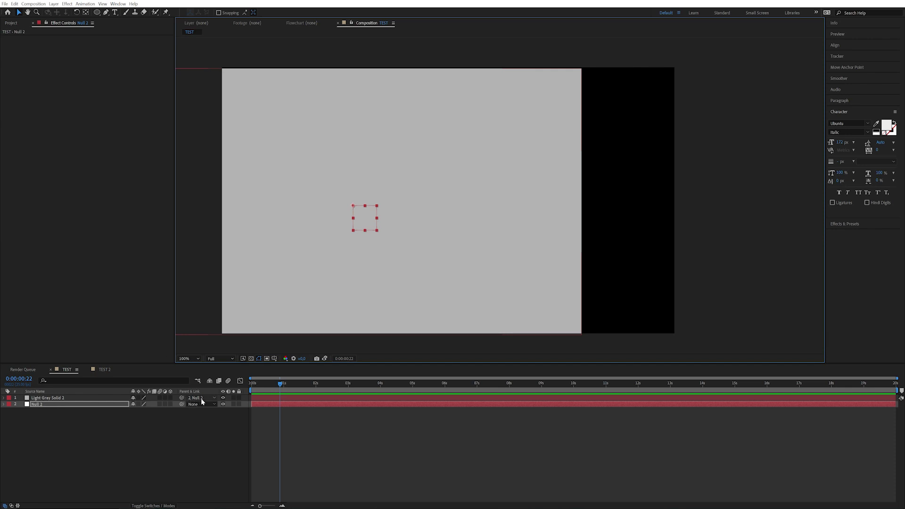
left_click(201, 402)
left_click(202, 427)
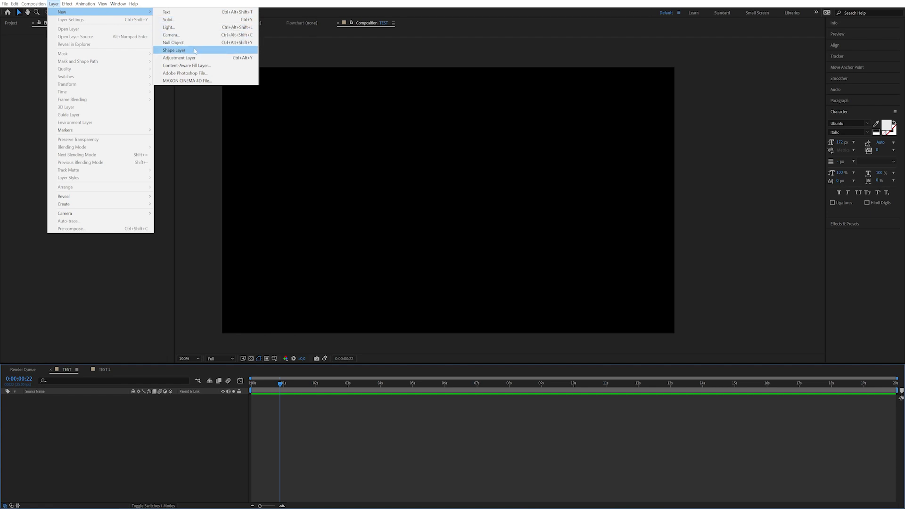
Create a shape layer with an ellipse drawn right of the comp centre
left_click(195, 51)
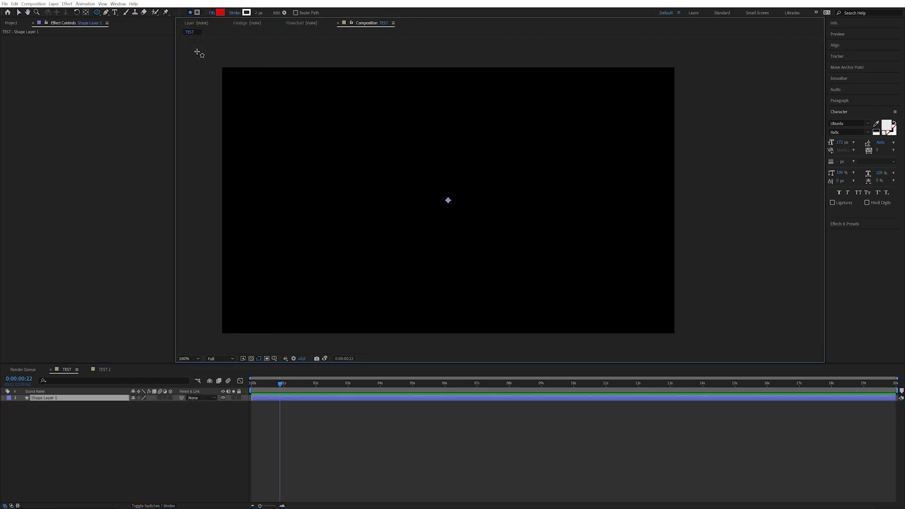
left_click(448, 203)
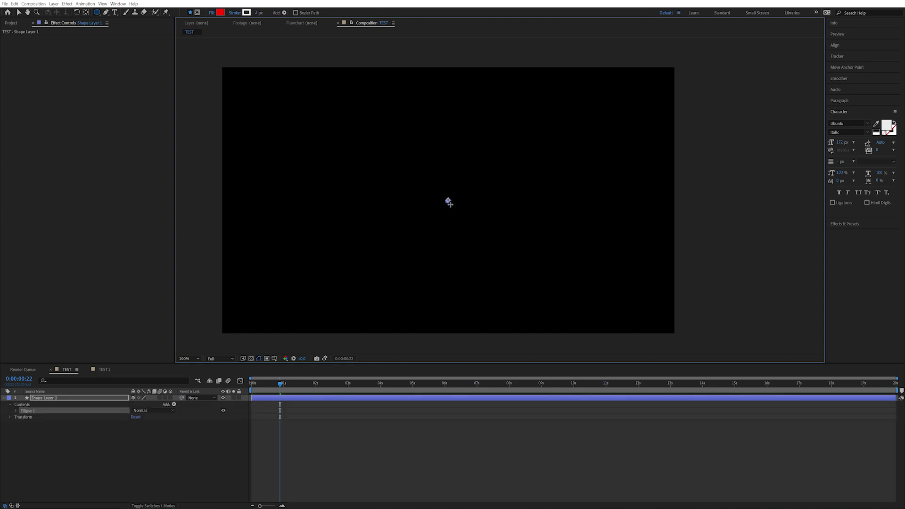
left_click_drag(449, 202, 574, 305)
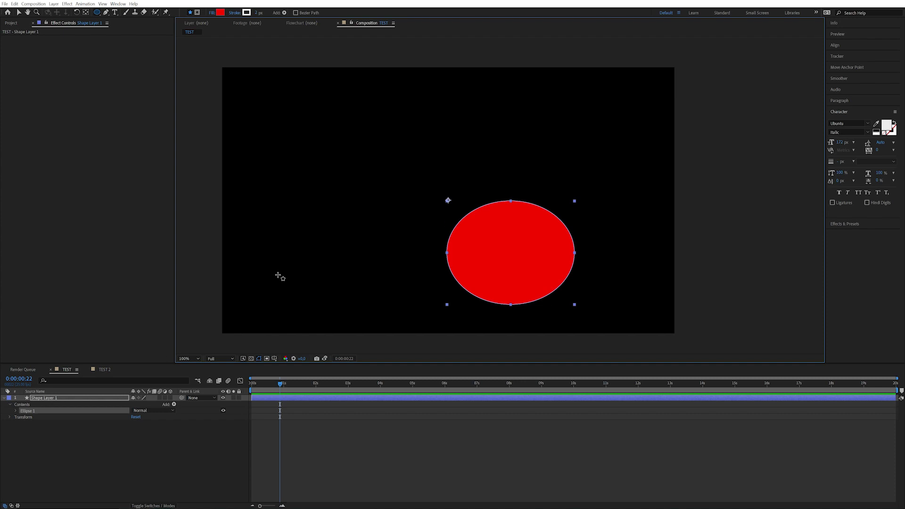
Change the ellipse's fill to light pink and thicken its white stroke
left_click(16, 412)
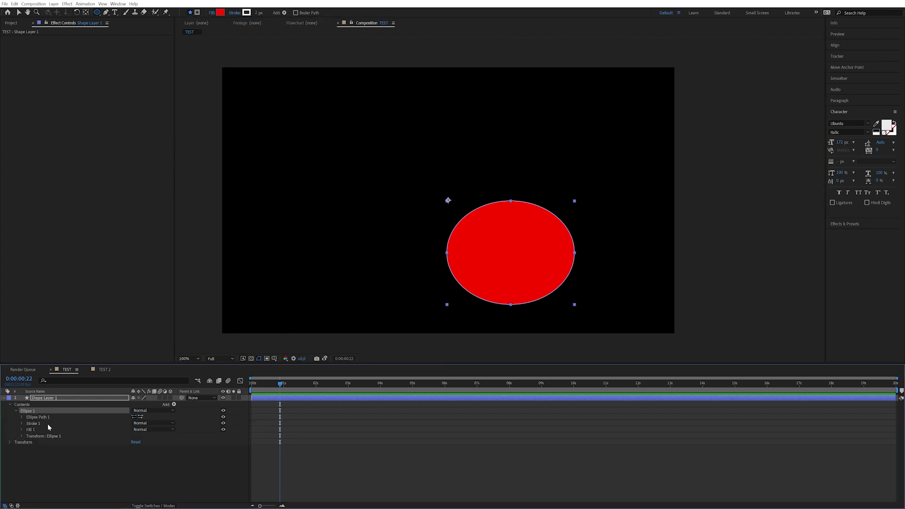
left_click(21, 429)
left_click(135, 447)
left_click_drag(632, 283, 608, 254)
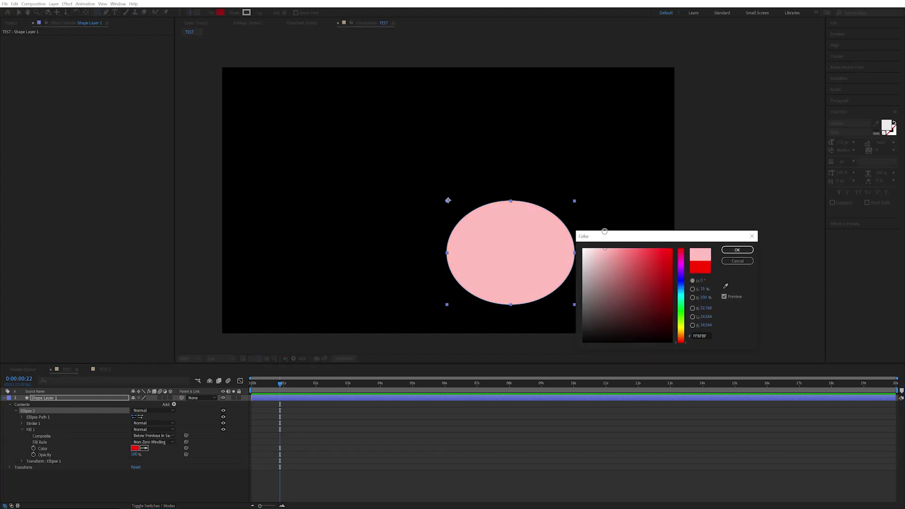
left_click(737, 249)
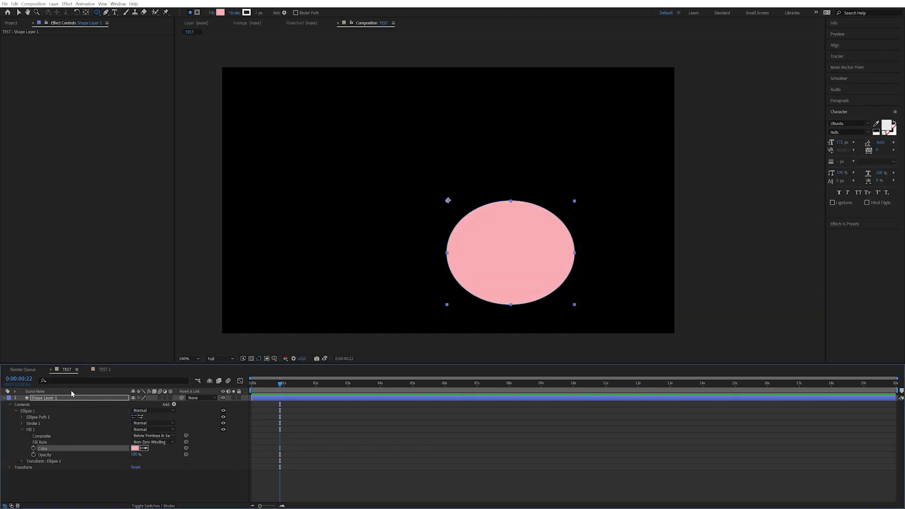
left_click(21, 423)
left_click_drag(134, 449, 162, 448)
Widen the ellipse into an oval by scrubbing Ellipse Path 1 Size
left_click(21, 417)
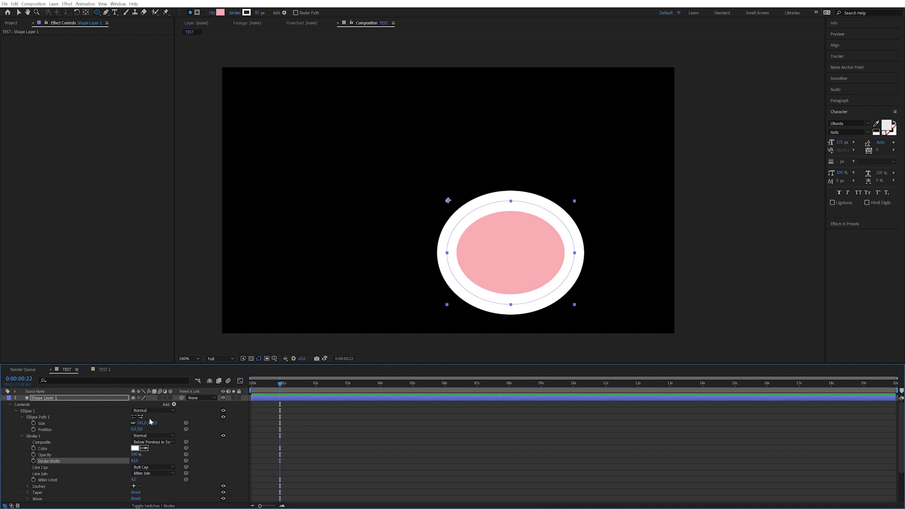
left_click_drag(140, 423, 158, 413)
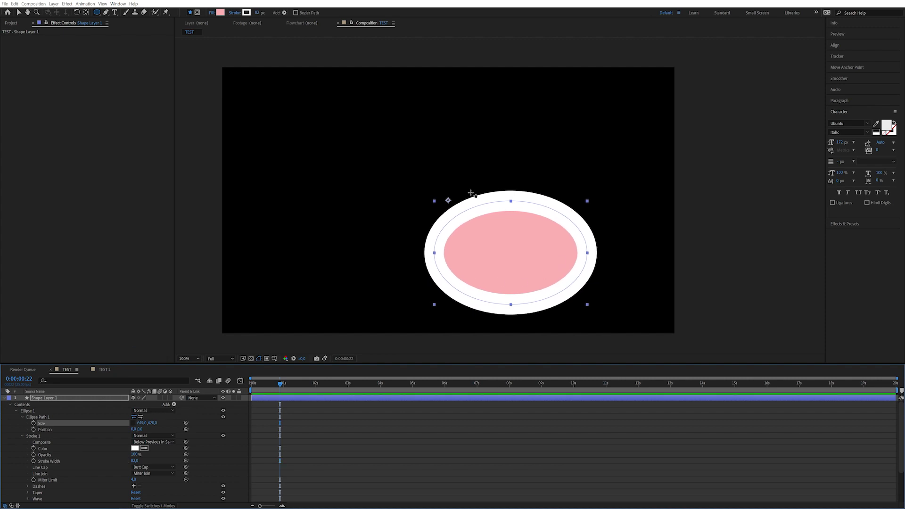
left_click(54, 401)
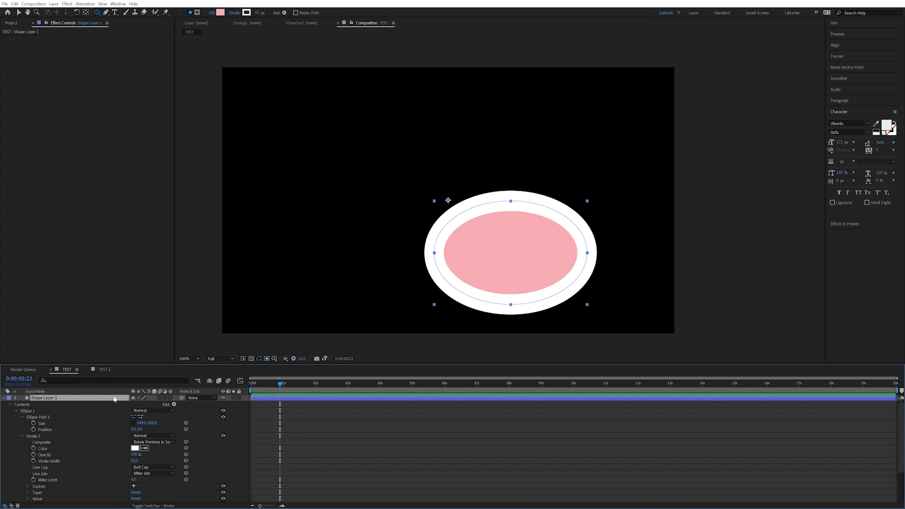
Scale Shape Layer 1 far beyond the frame, then undo back to original scale
scroll(53, 424, "down", 3)
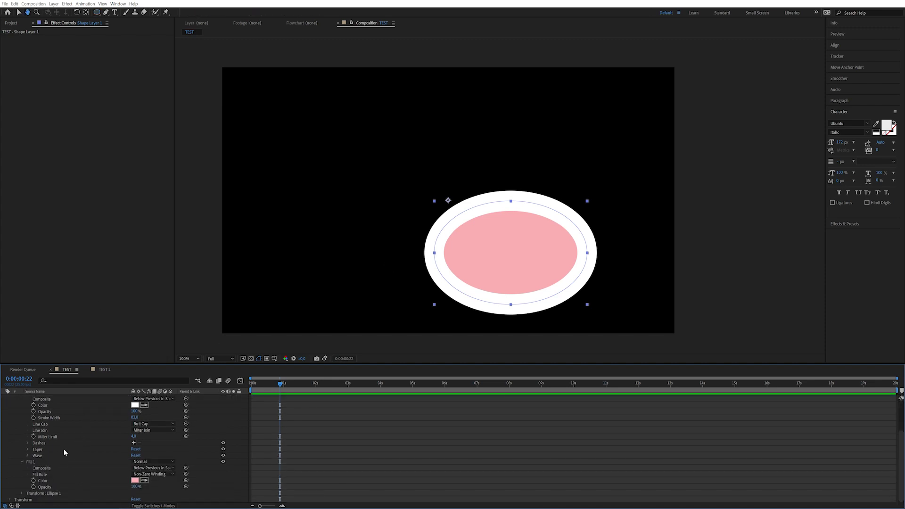
left_click(9, 499)
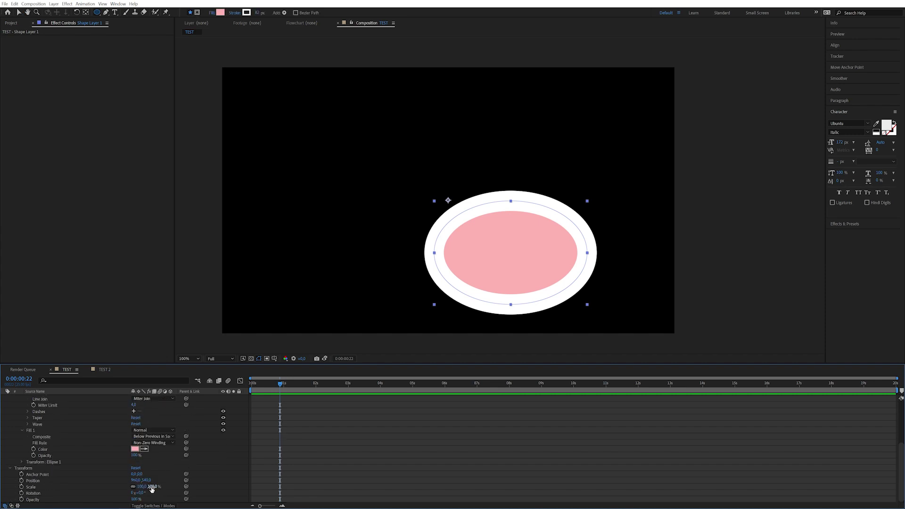
left_click_drag(142, 486, 615, 353)
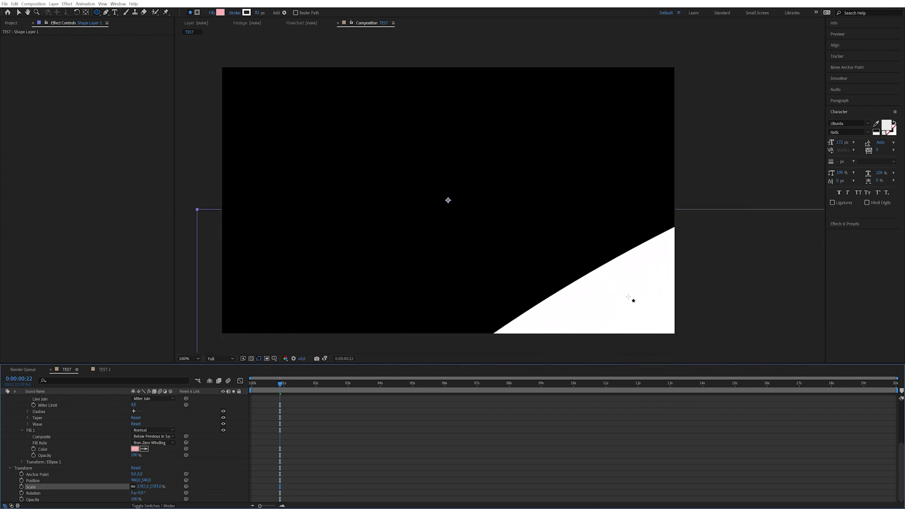
key("ctrl+z")
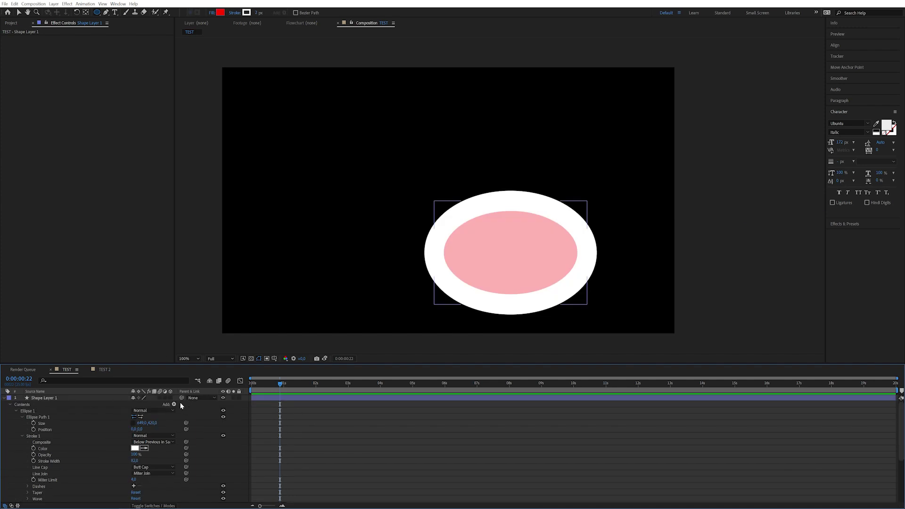
Add a Twist operator to the shape and twist the ellipse into an S-like form
left_click(174, 405)
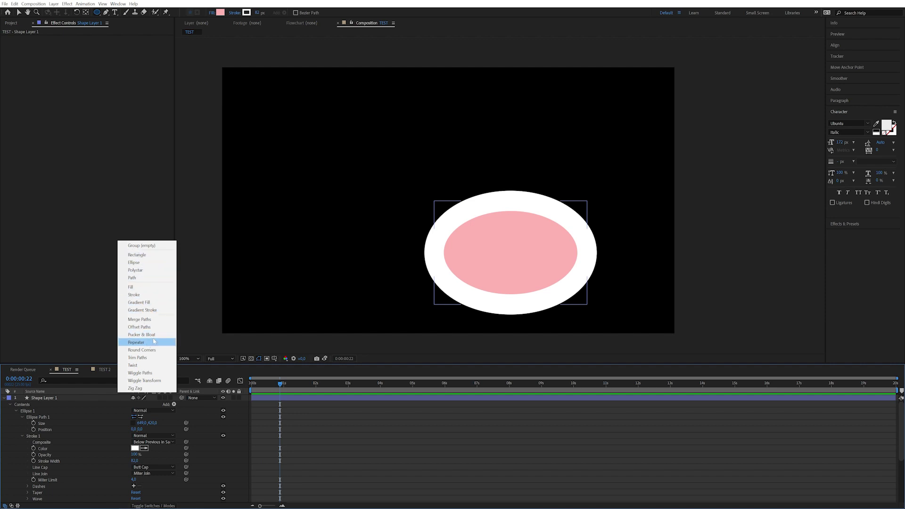
left_click(137, 365)
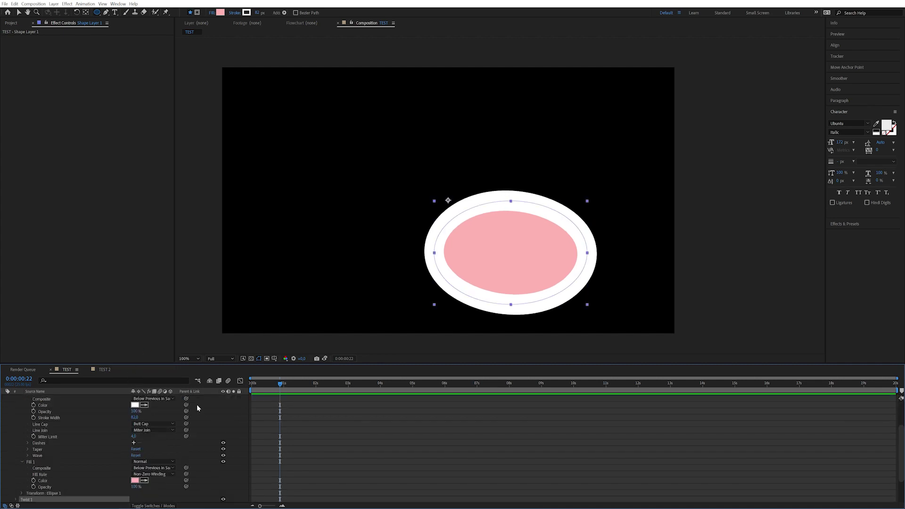
scroll(139, 440, "down", 3)
left_click_drag(136, 456, 415, 439)
scroll(62, 448, "up", 5)
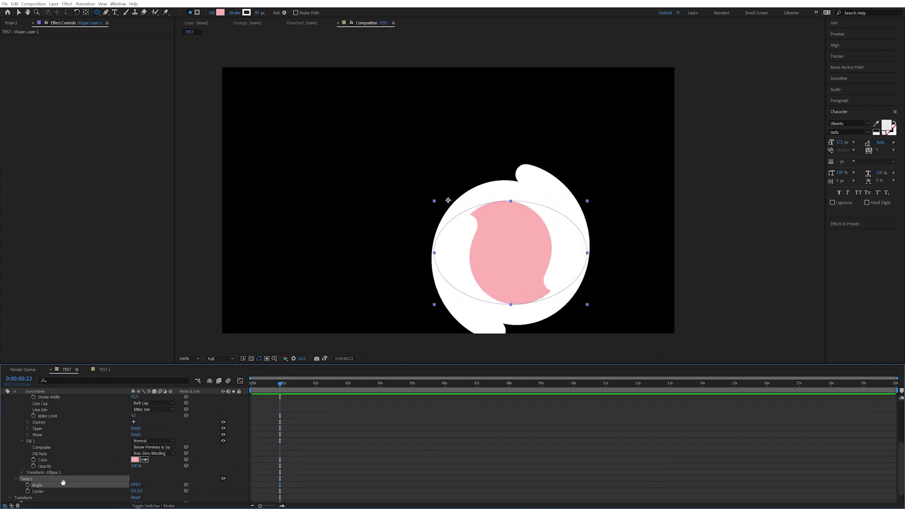
Delete Shape Layer 1, leaving the TEST comp empty
left_click(71, 398)
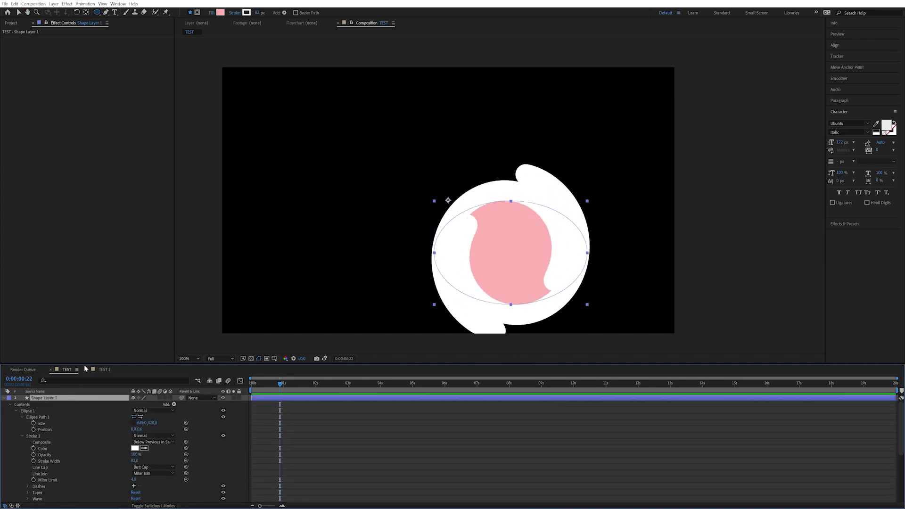
key("Delete")
left_click(54, 4)
mouse_move(94, 12)
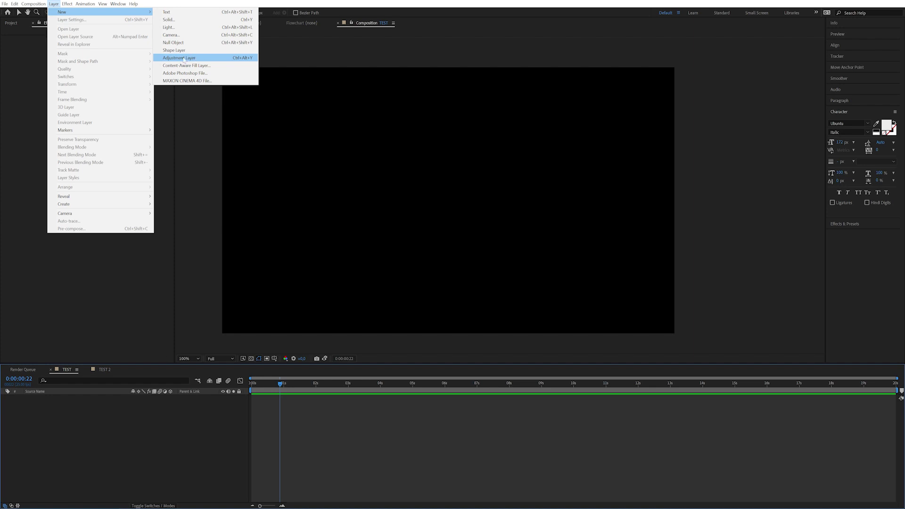
Add an adjustment layer and a red solid, placing the solid beneath the adjustment layer
left_click(188, 57)
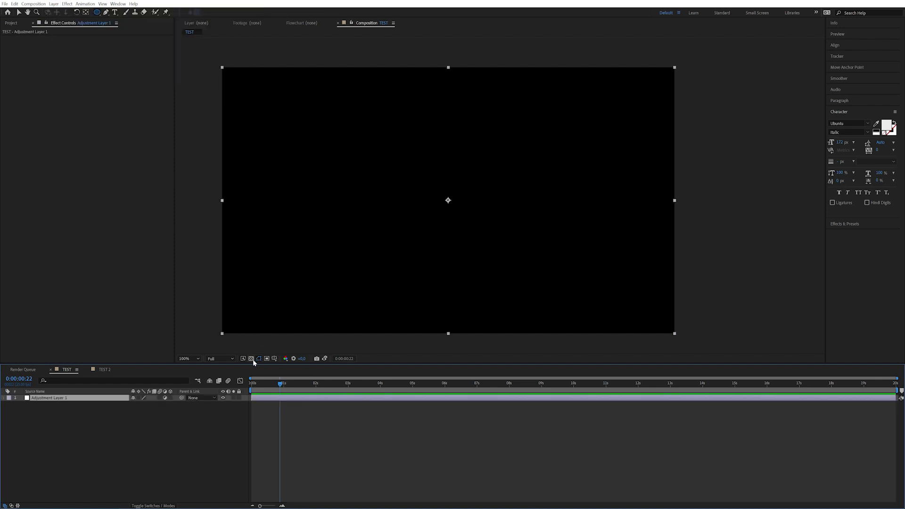
left_click(67, 448)
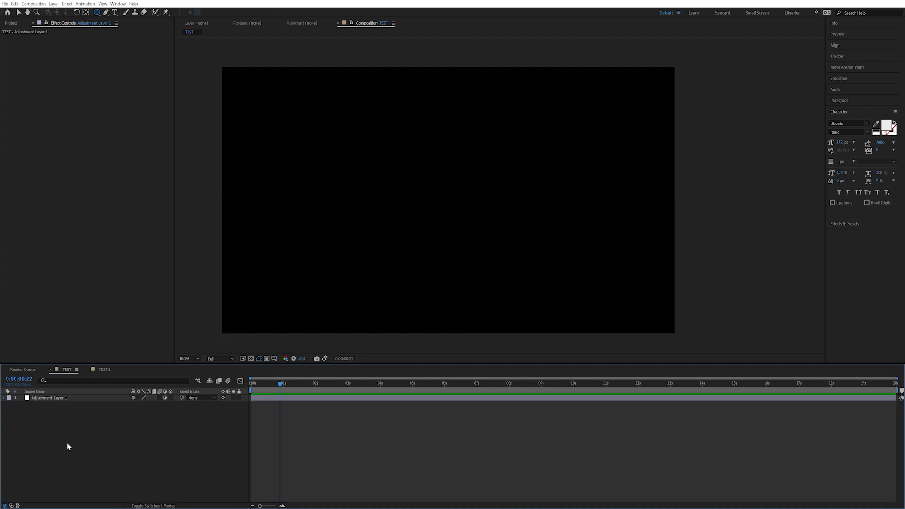
left_click(54, 5)
mouse_move(61, 11)
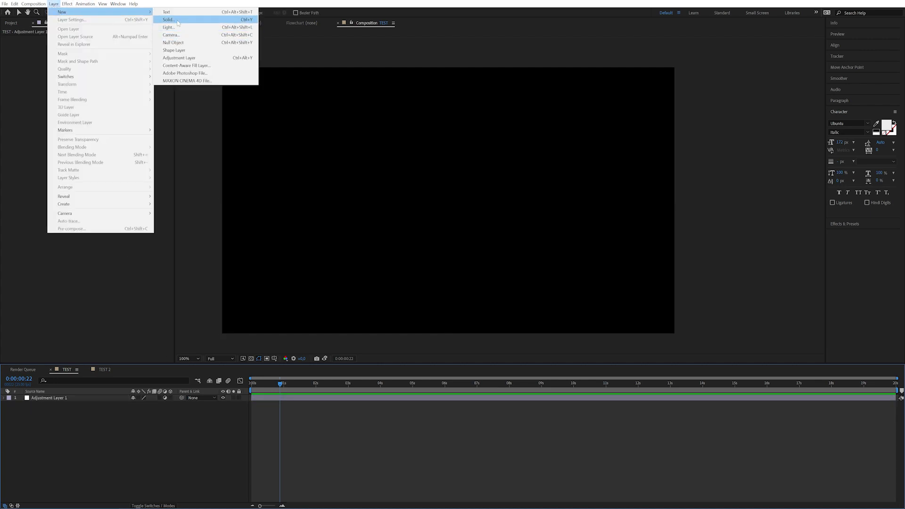
left_click(169, 19)
left_click(449, 274)
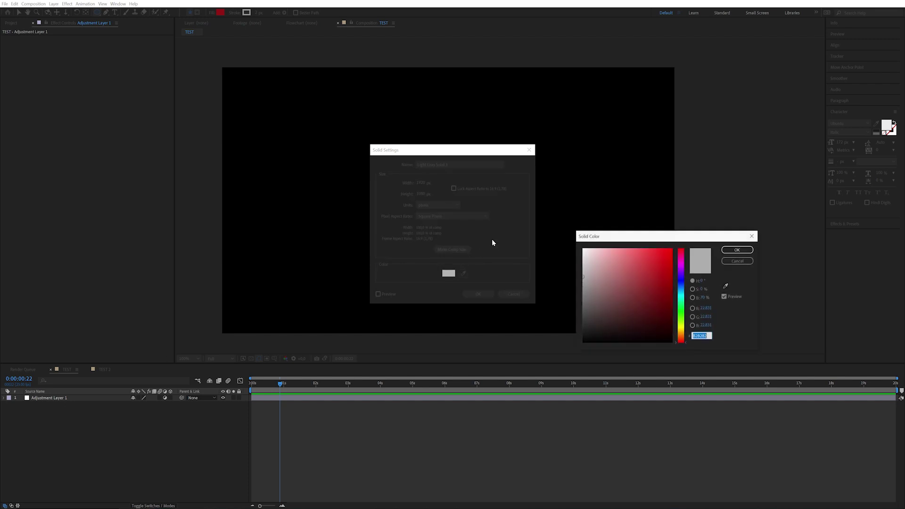
left_click(645, 275)
left_click(734, 251)
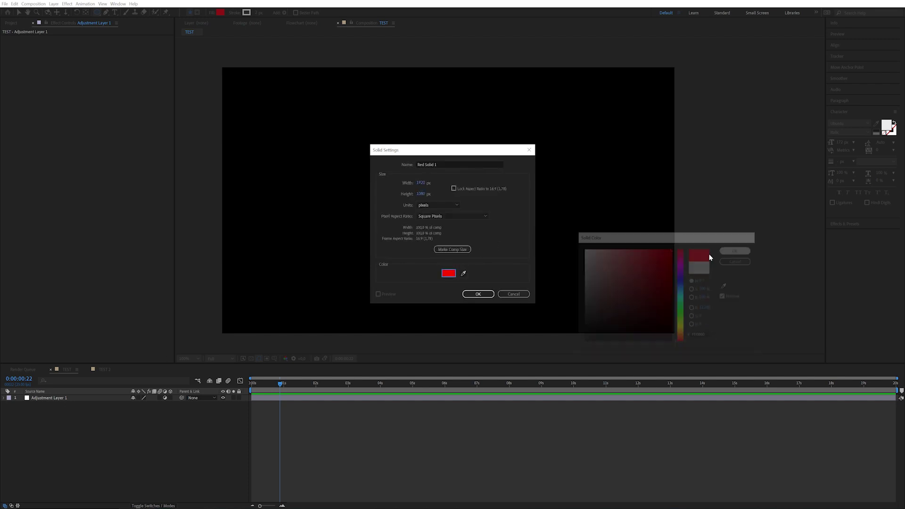
left_click(478, 294)
left_click_drag(79, 399, 77, 409)
Apply Hue/Saturation to the adjustment layer and rotate its Master Hue to recolour the comp
left_click(88, 398)
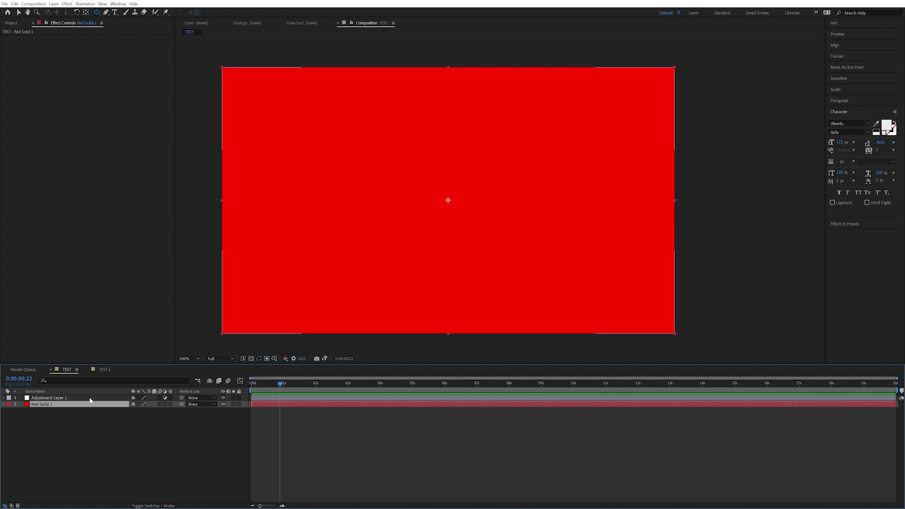
left_click(67, 4)
mouse_move(112, 85)
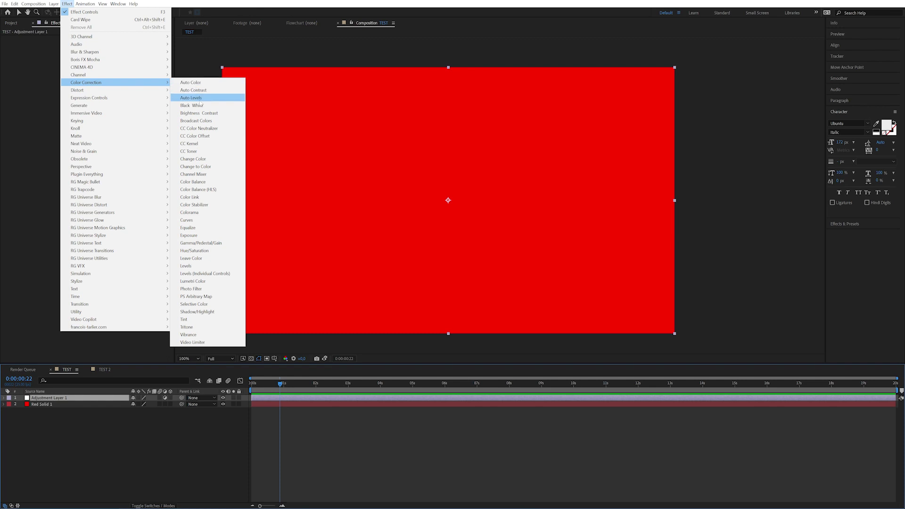
left_click(200, 250)
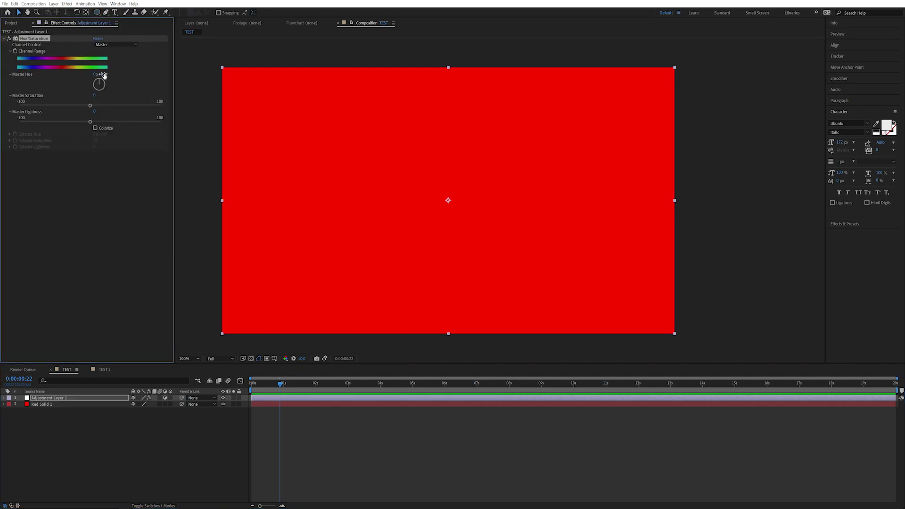
left_click_drag(107, 74, 174, 73)
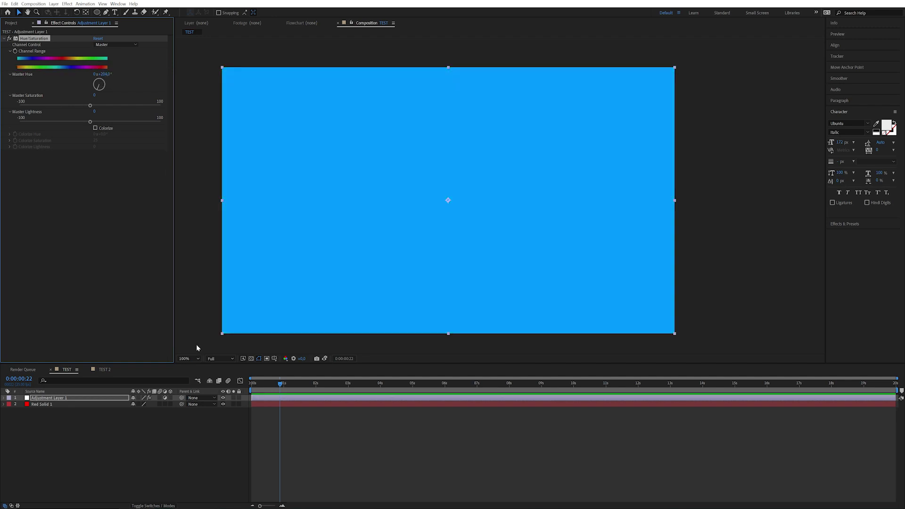
Toggle the adjustment layer off and on to compare, then shift the Master Hue to green
left_click(223, 398)
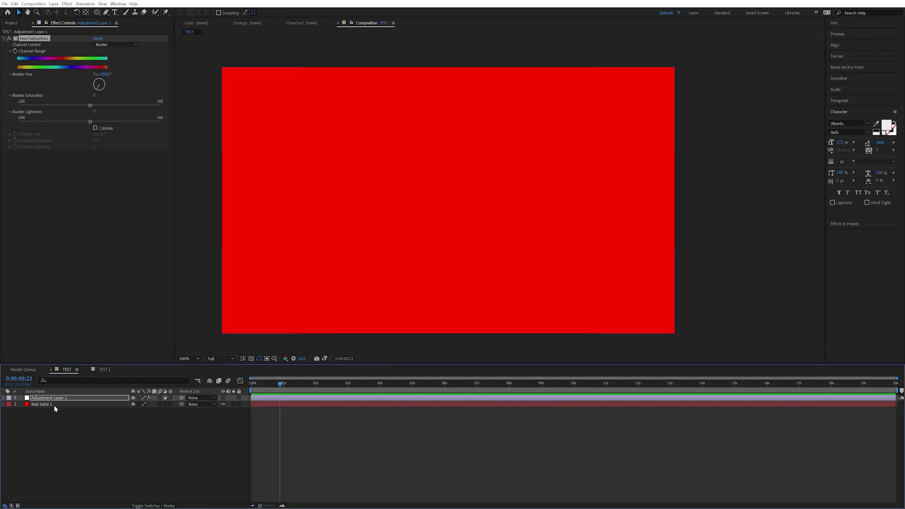
left_click(54, 405)
left_click(223, 398)
left_click(49, 397)
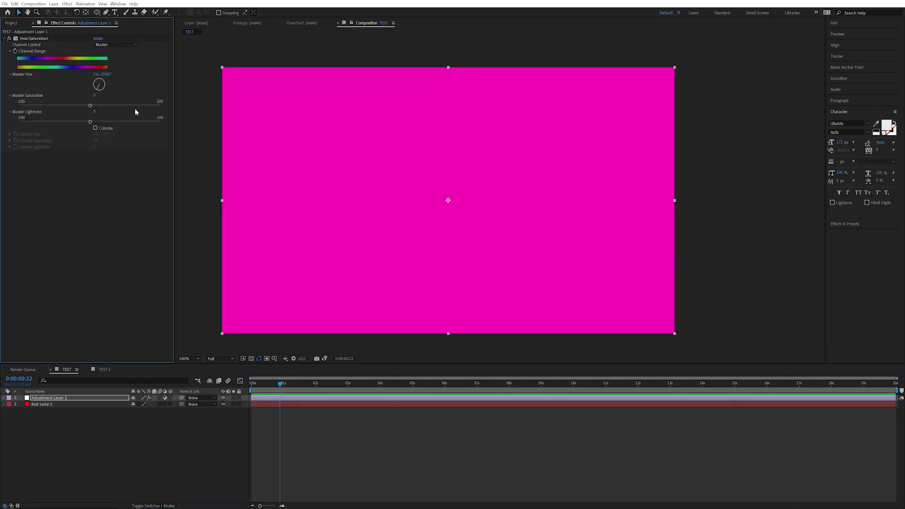
left_click_drag(102, 74, 75, 86)
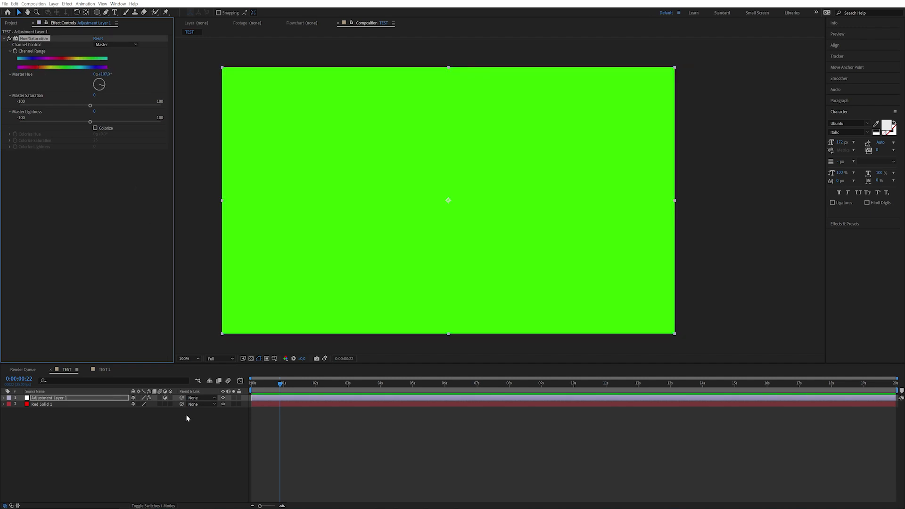
left_click(78, 398)
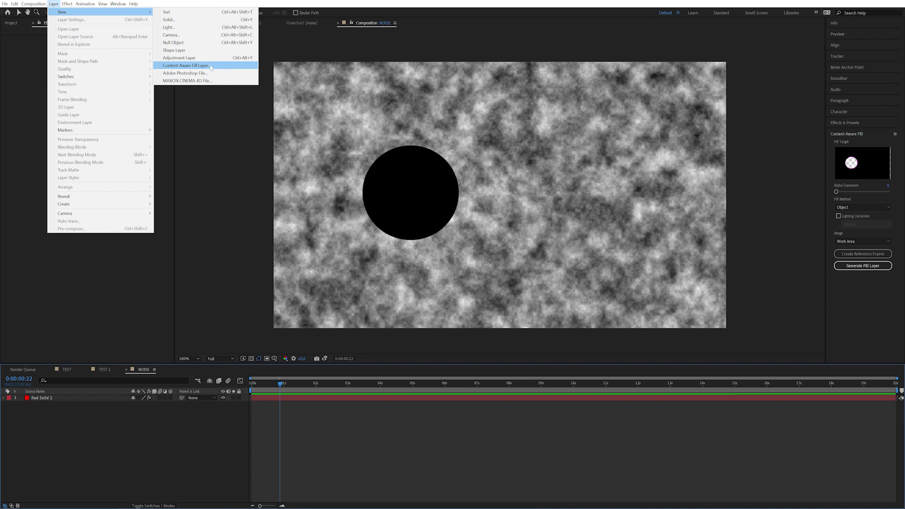
Generate a Content-Aware Fill layer over the circular hole, checking it with the transparency grid
left_click(202, 67)
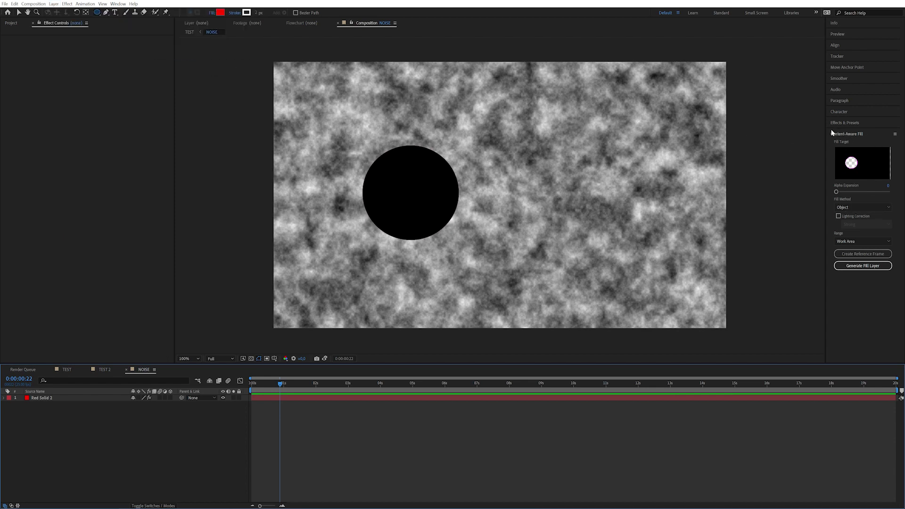
left_click(863, 266)
left_click(862, 266)
left_click(251, 359)
left_click(251, 359)
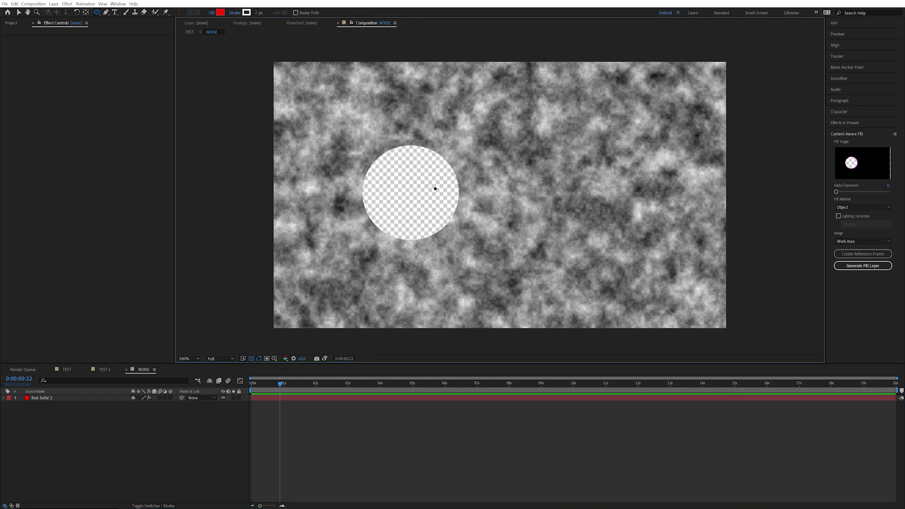
left_click(251, 359)
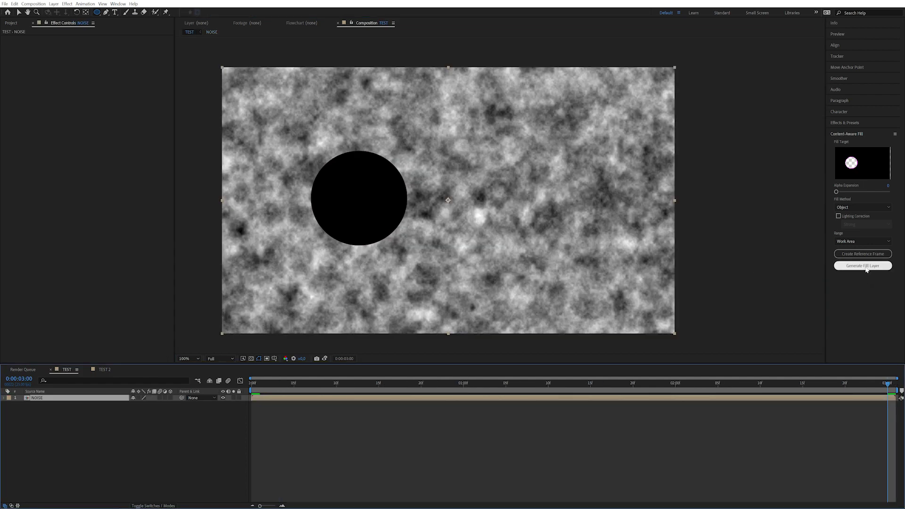
left_click(869, 267)
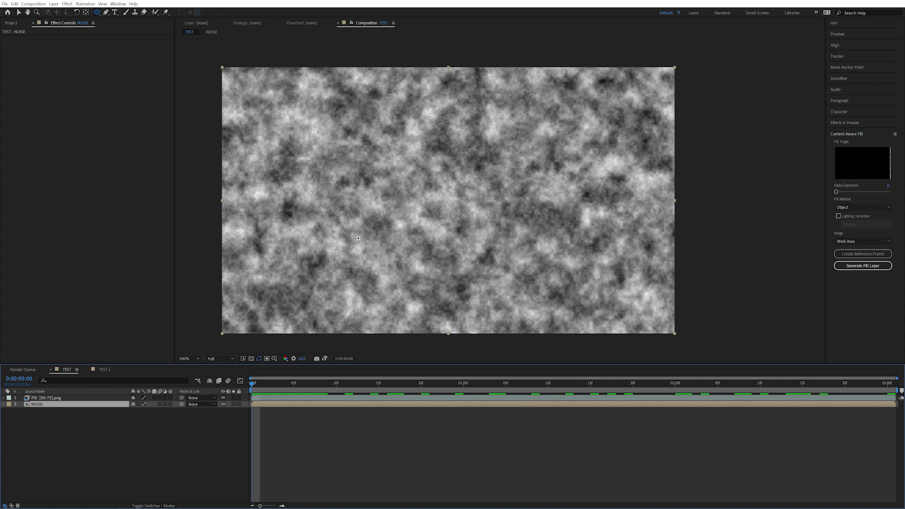
mouse_move(62, 12)
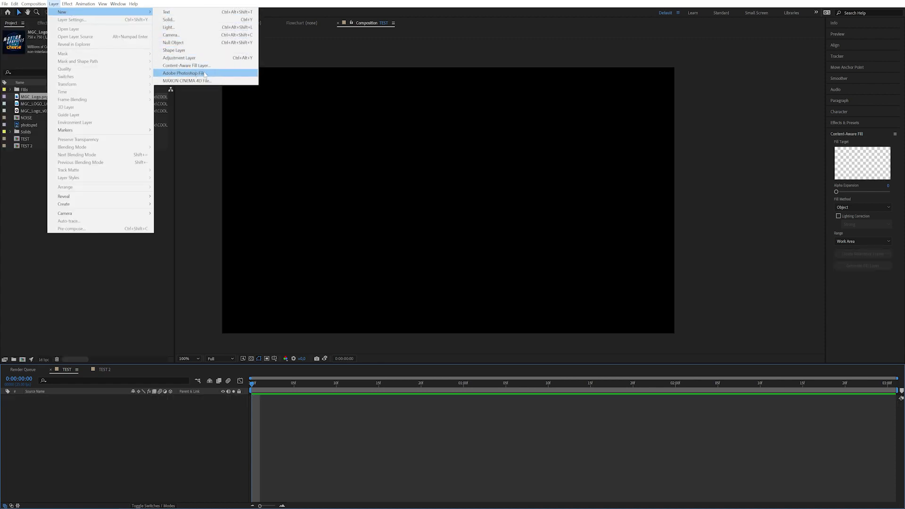
Save a new linked Photoshop file named test.psd, then cancel the new Cinema 4D file
left_click(206, 73)
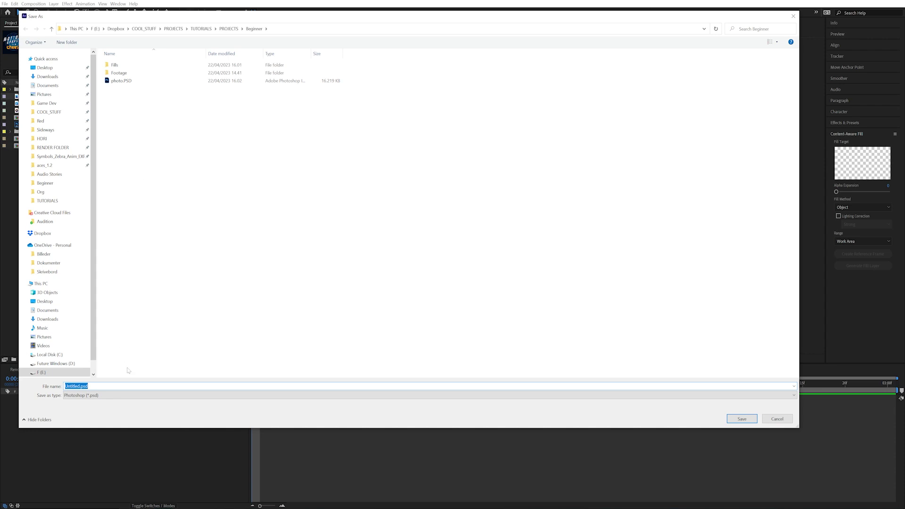
type("test")
left_click(741, 420)
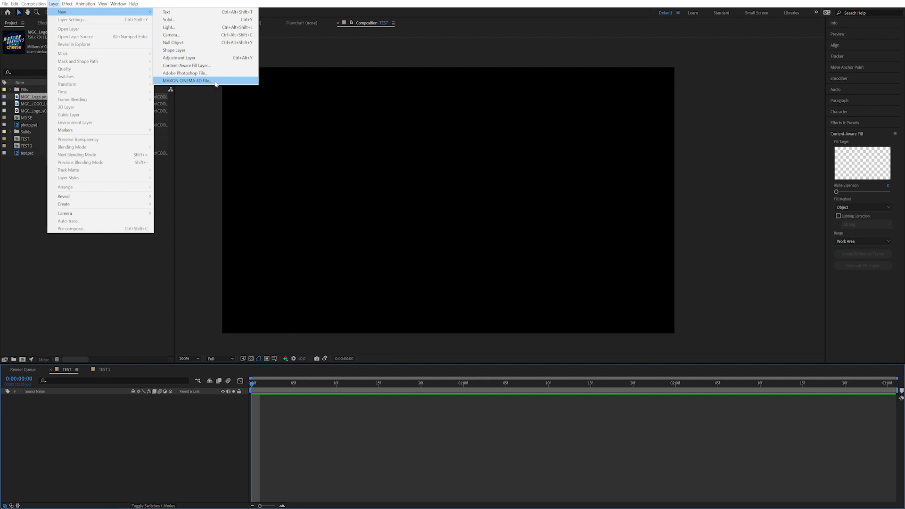
left_click(215, 81)
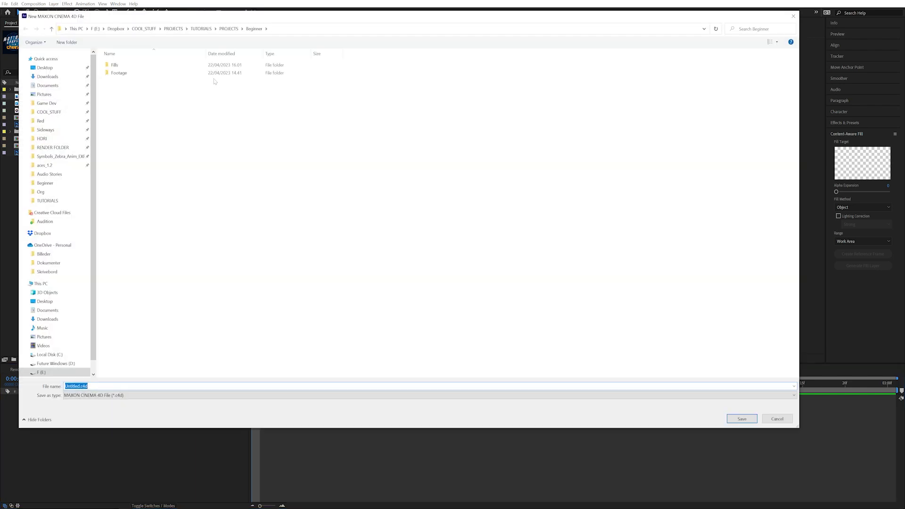
left_click(778, 419)
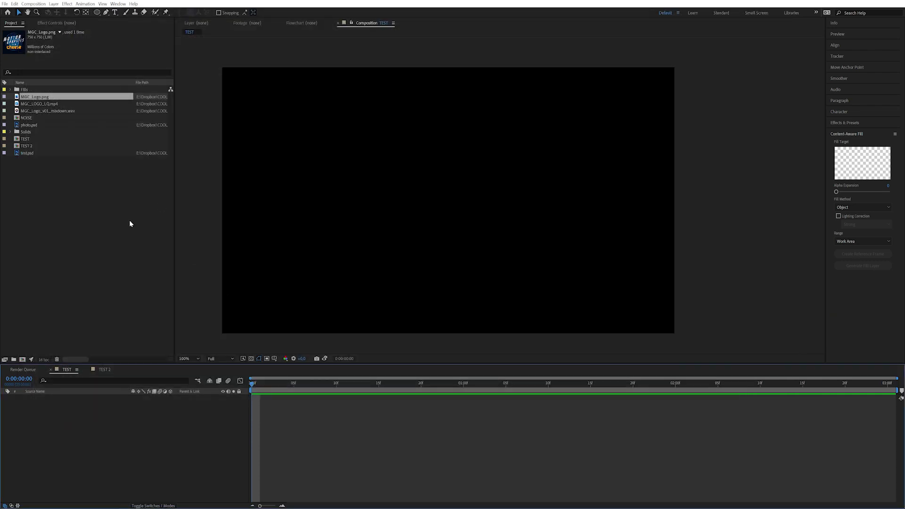
Browse the Effect menu without applying anything, then open the Effects & Presets panel
left_click_drag(82, 228, 95, 208)
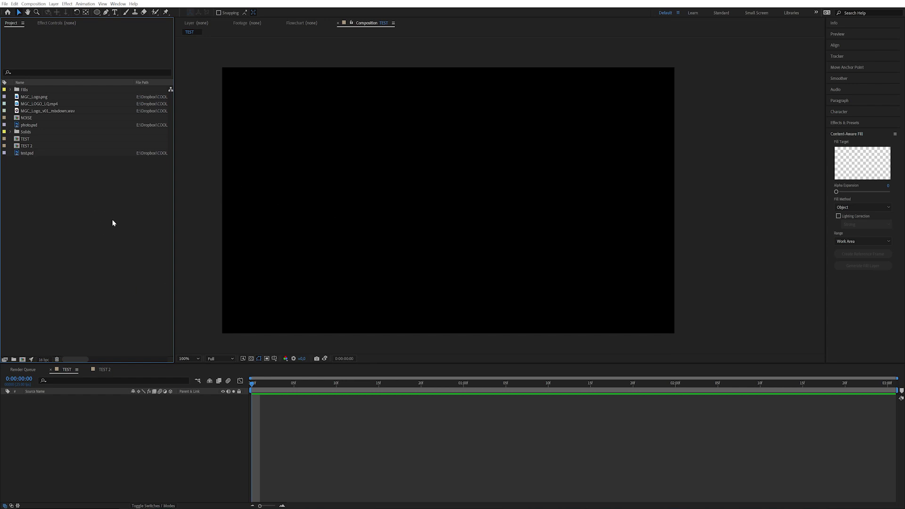
left_click(64, 370)
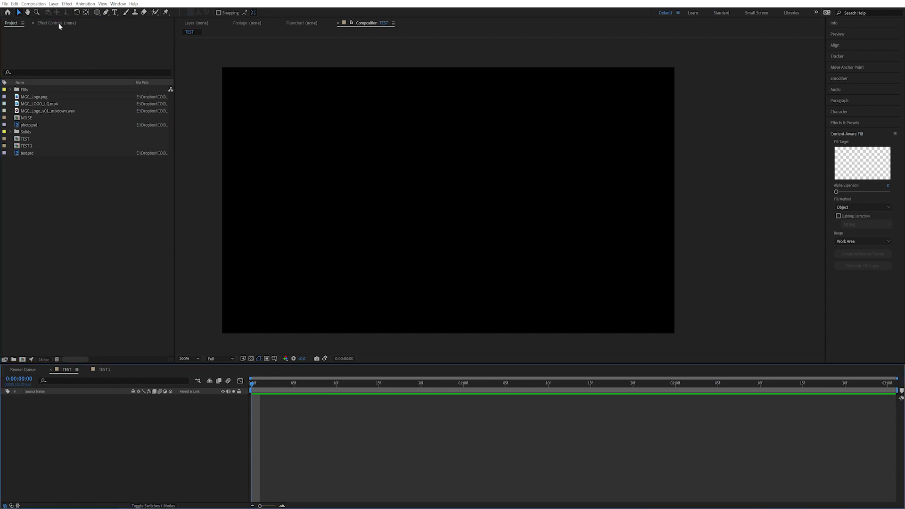
left_click(66, 4)
mouse_move(54, 5)
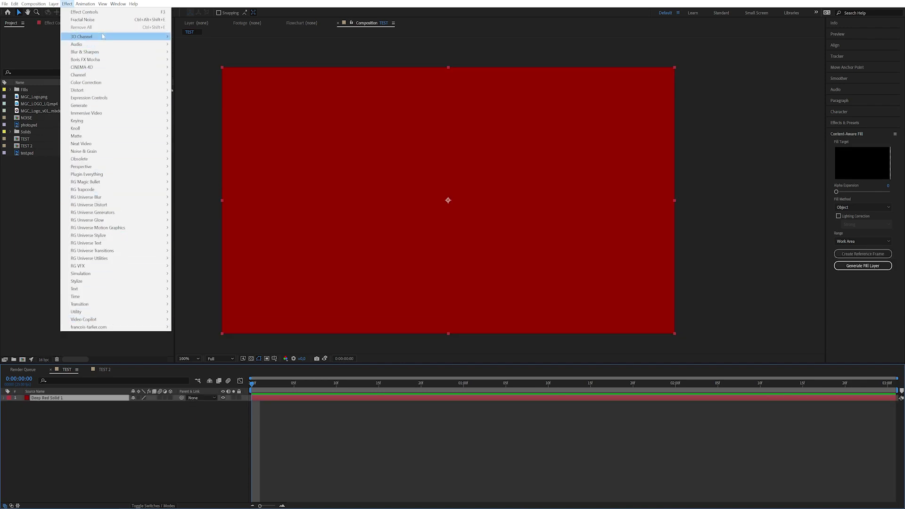
mouse_move(141, 38)
mouse_move(129, 160)
left_click(123, 445)
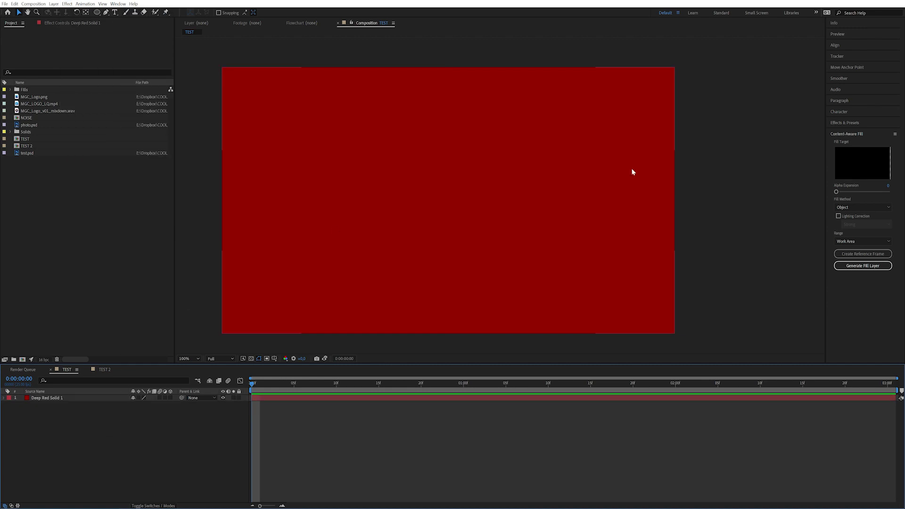
left_click(854, 122)
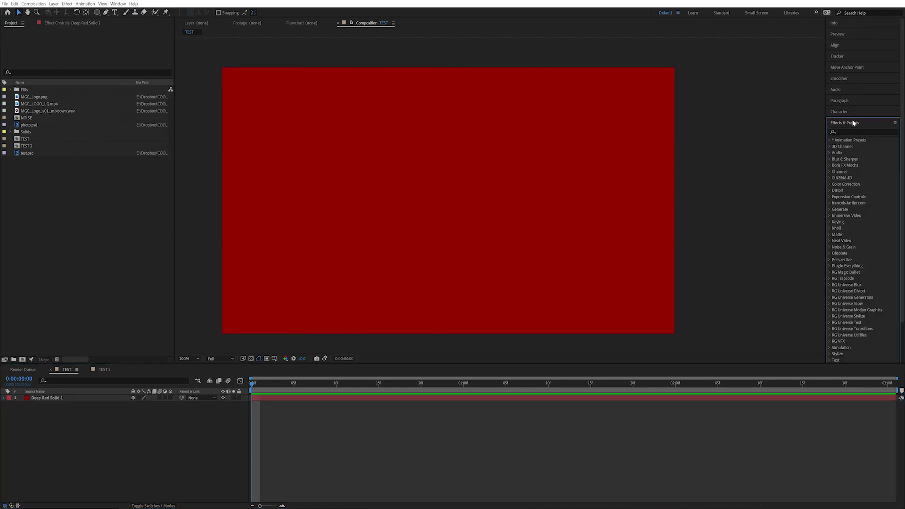
Apply Fractal Noise to Deep Red Solid 1 with contrast 193 and a shifted evolution
left_click(66, 399)
left_click(842, 133)
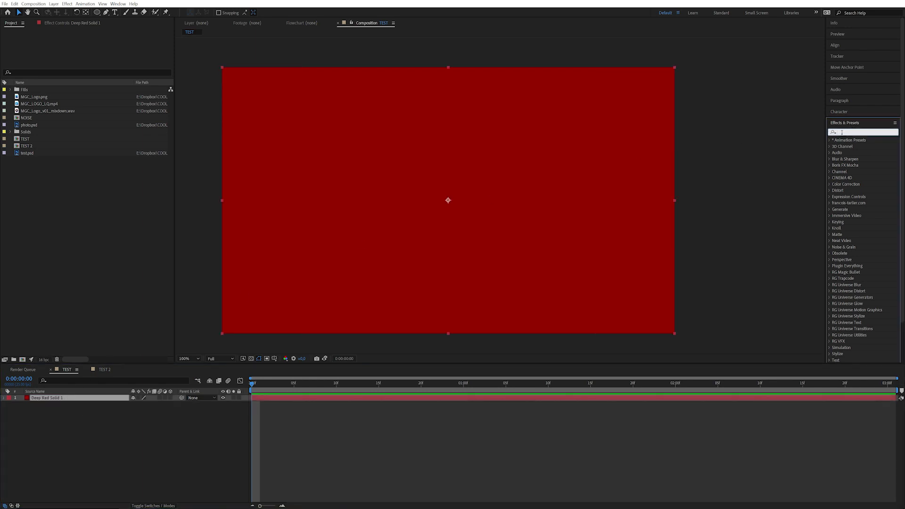
type("frac")
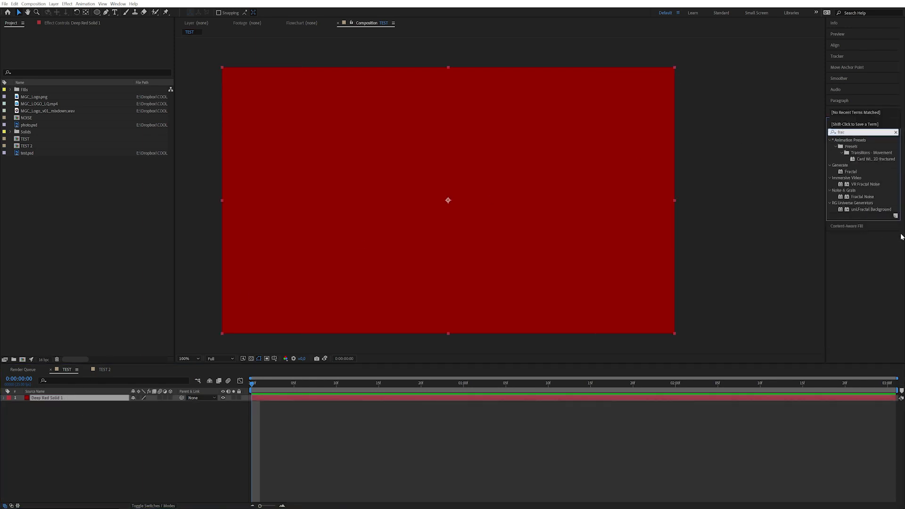
left_click_drag(863, 197, 467, 225)
left_click_drag(98, 63, 127, 57)
mouse_move(100, 101)
left_mouse_down()
mouse_move(92, 100)
mouse_move(106, 100)
left_mouse_up()
Add Hue/Saturation with Colorize on, tinting the noise a pinkish red
left_click(853, 133)
left_click(831, 132)
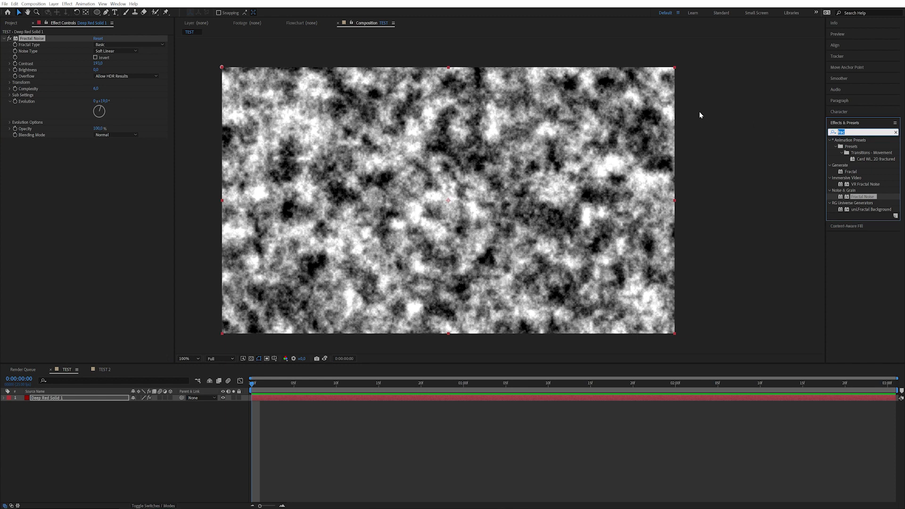
type("hu")
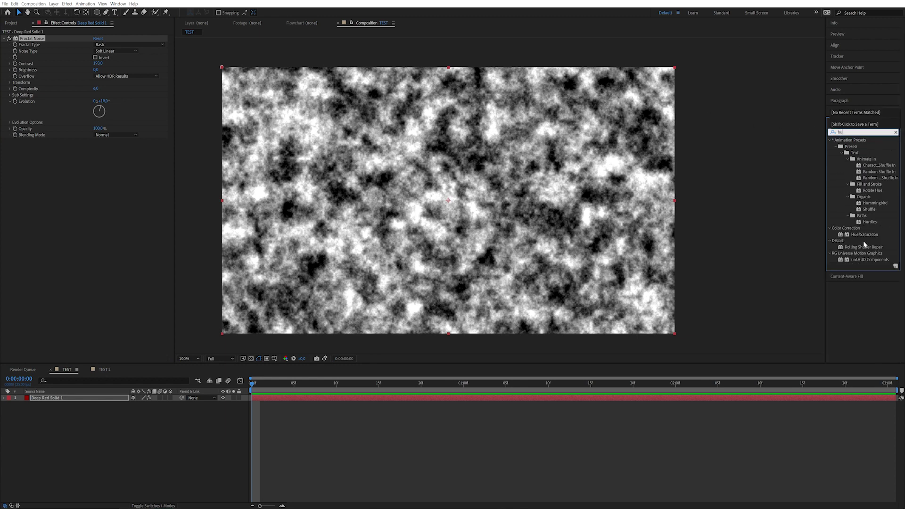
left_click_drag(864, 234, 80, 193)
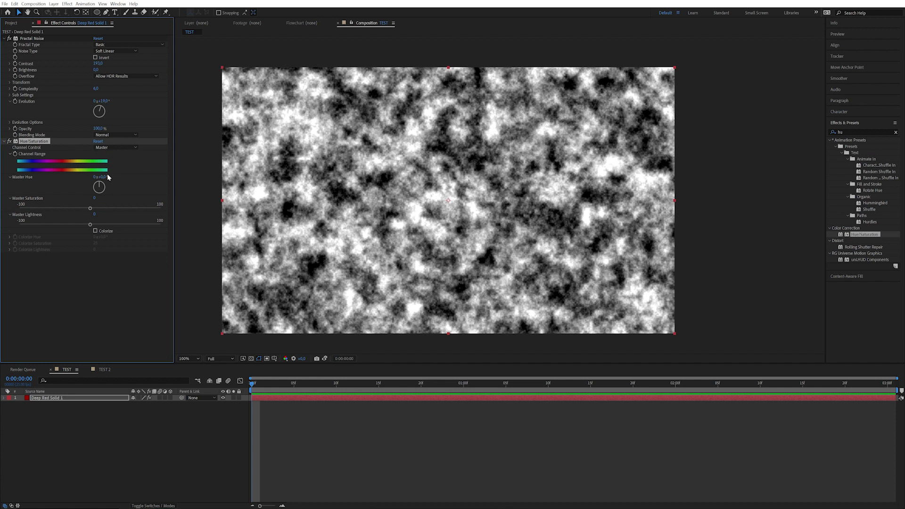
left_click(96, 231)
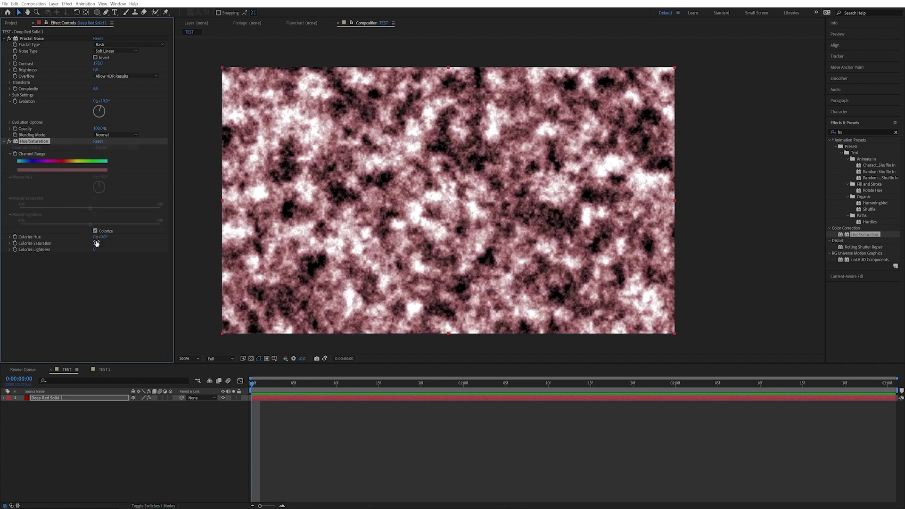
left_click_drag(102, 237, 101, 237)
left_click(861, 134)
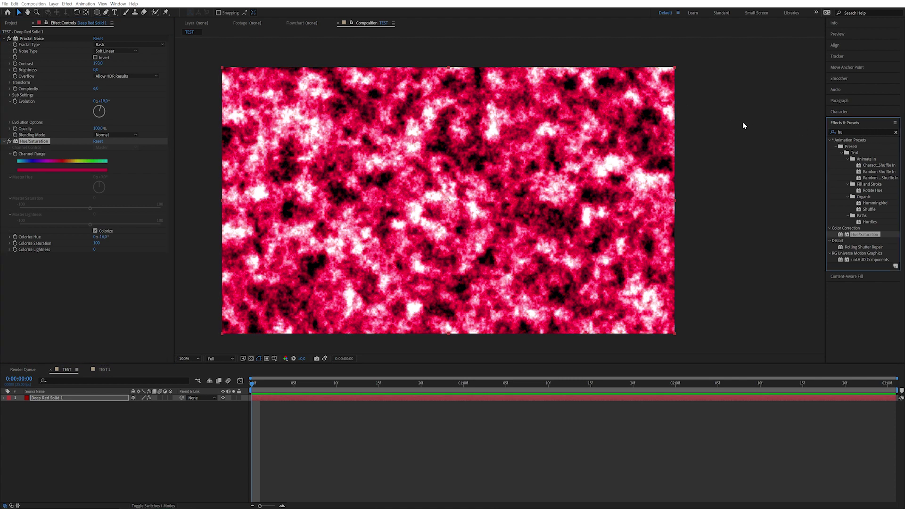
double_click(846, 131)
type("glow")
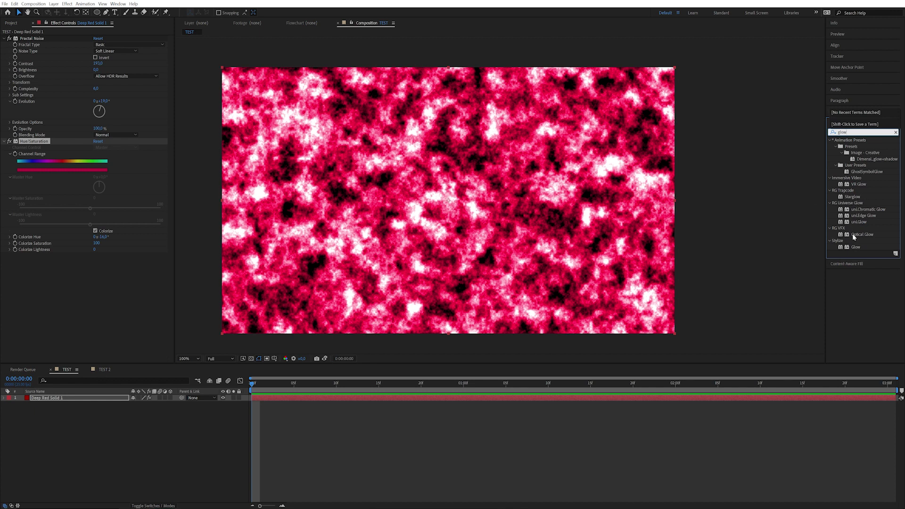
Apply Glow with brightness -77, contrast 530, threshold 0%, radius 93 and intensity about 4
left_click_drag(855, 247, 132, 311)
mouse_move(97, 275)
left_mouse_down()
mouse_move(124, 275)
mouse_move(93, 269)
left_mouse_up()
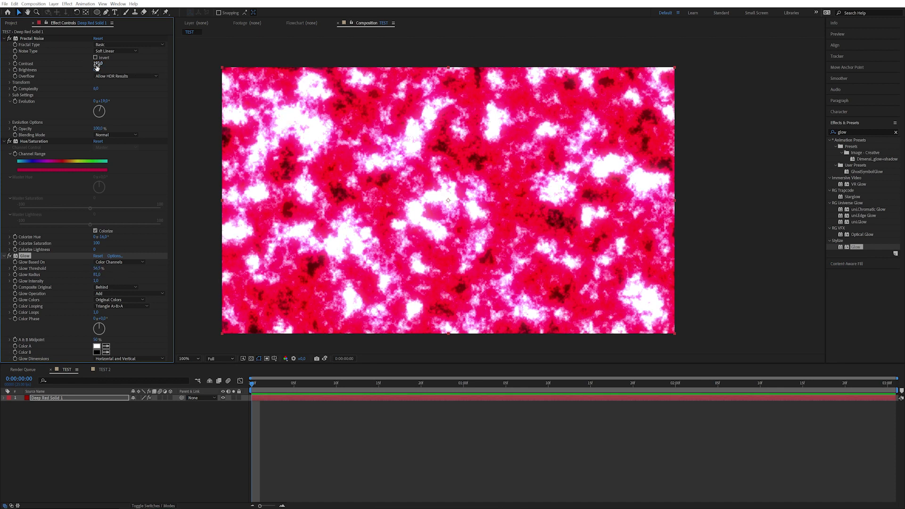
left_click_drag(96, 70, 212, 47)
left_click(99, 275)
type("93")
key("Return")
left_click_drag(96, 268, 214, 270)
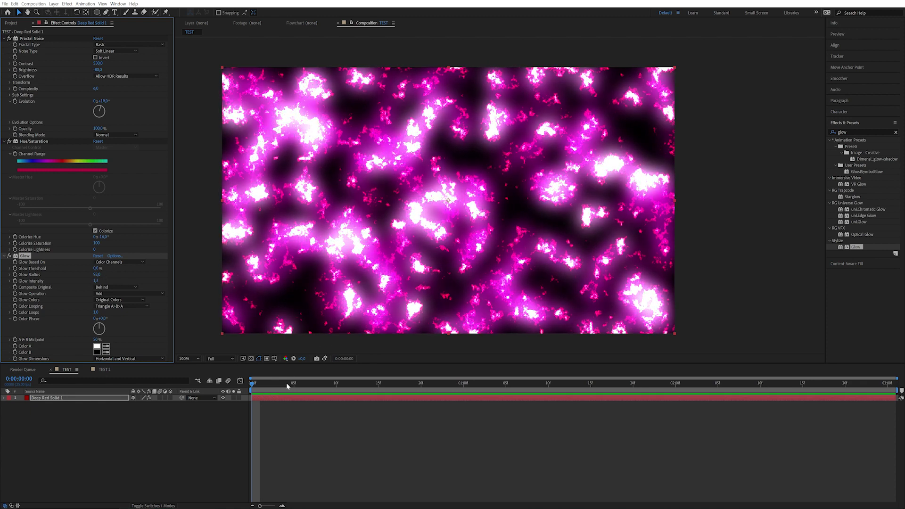
mouse_move(290, 383)
left_mouse_down()
mouse_move(310, 383)
mouse_move(253, 384)
left_mouse_up()
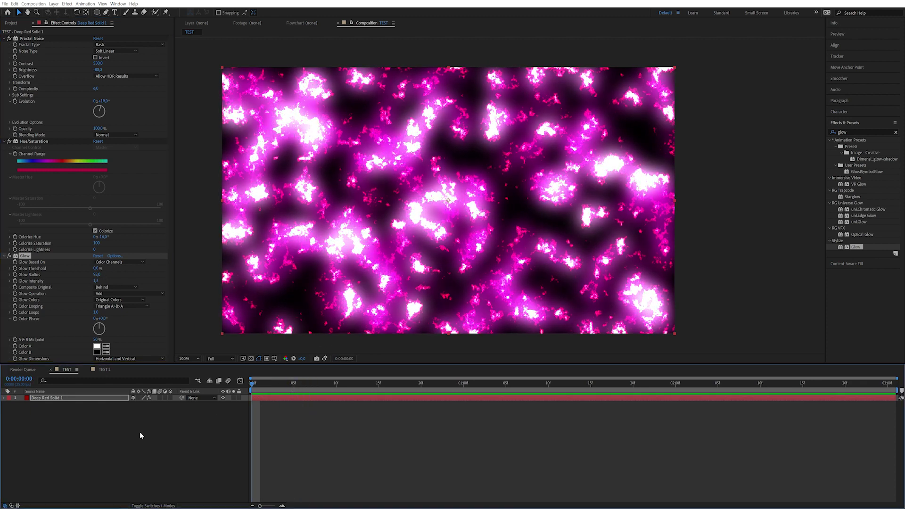
left_click(70, 401)
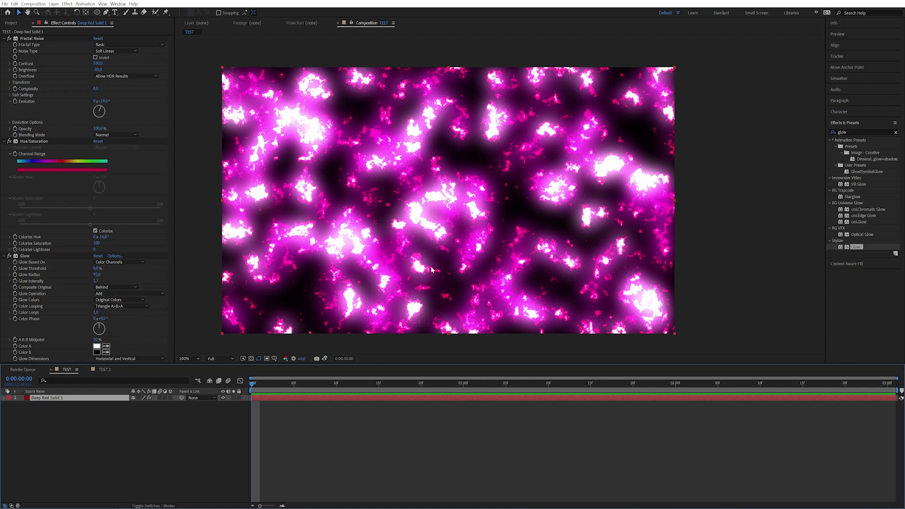
left_click(86, 4)
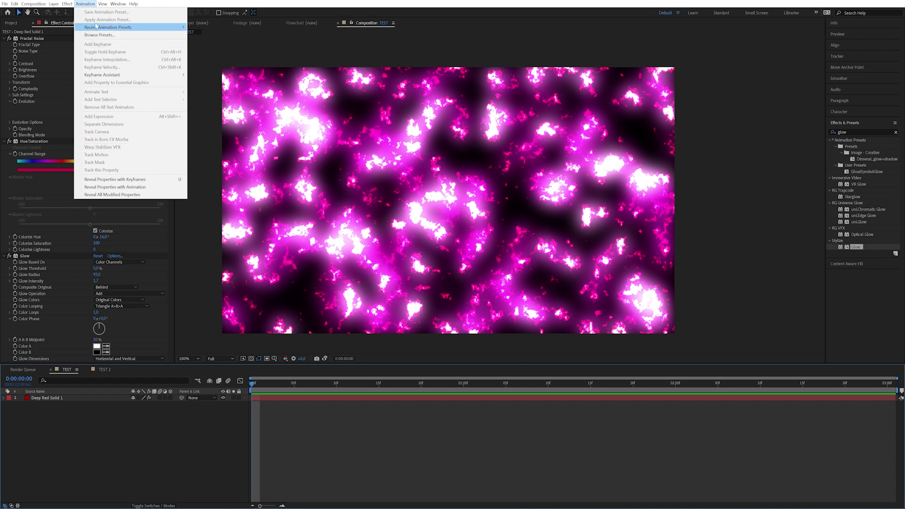
left_click(70, 269)
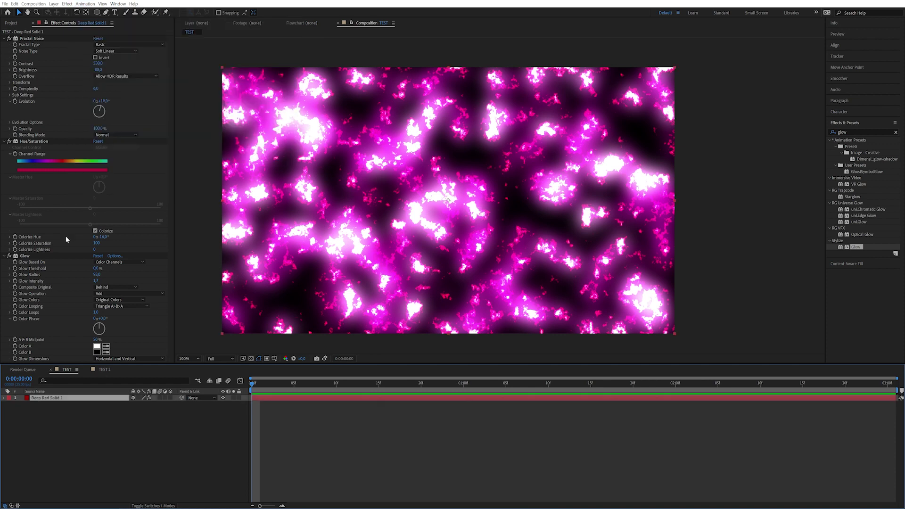
left_click(30, 140)
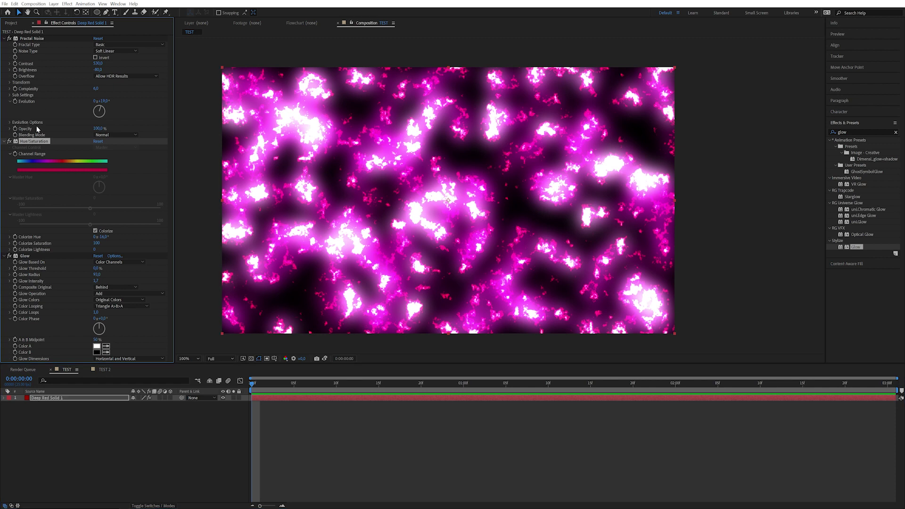
key("ctrl+a")
left_click(85, 4)
left_click(105, 13)
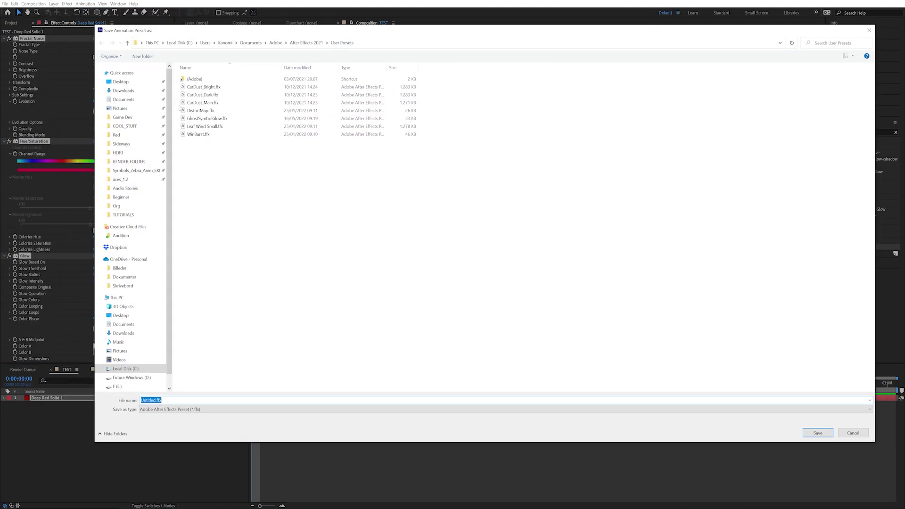
left_click(853, 432)
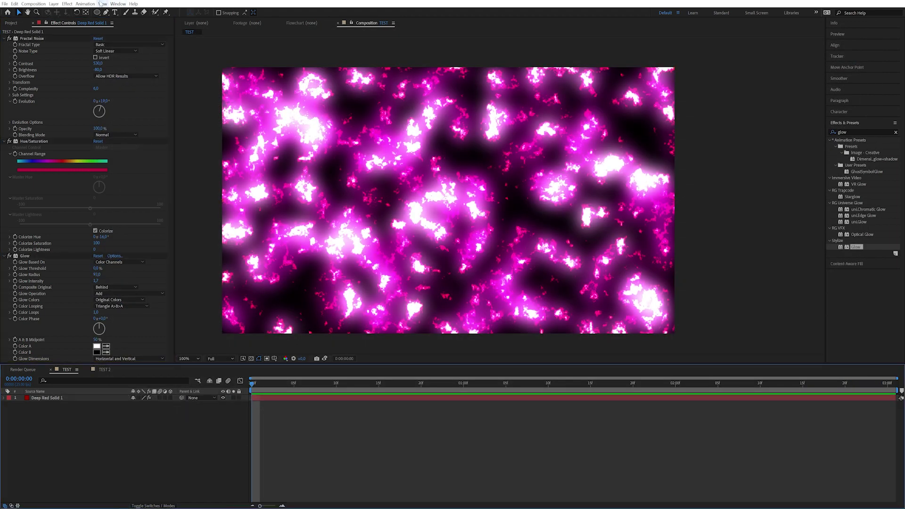
left_click(85, 4)
mouse_move(87, 26)
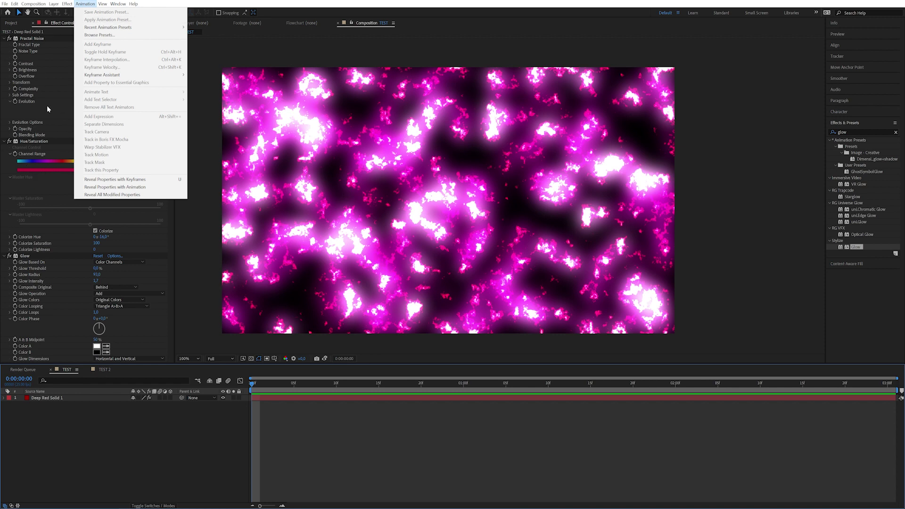
mouse_move(102, 5)
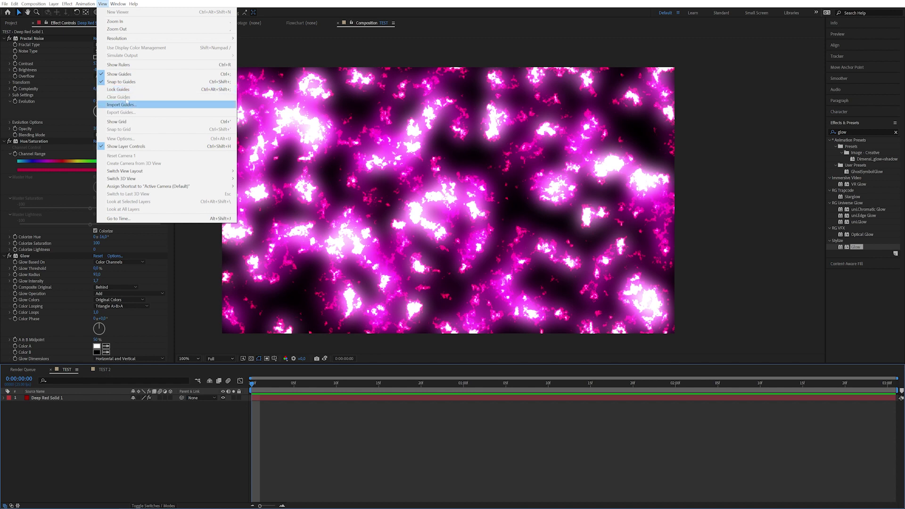
mouse_move(122, 39)
mouse_move(129, 173)
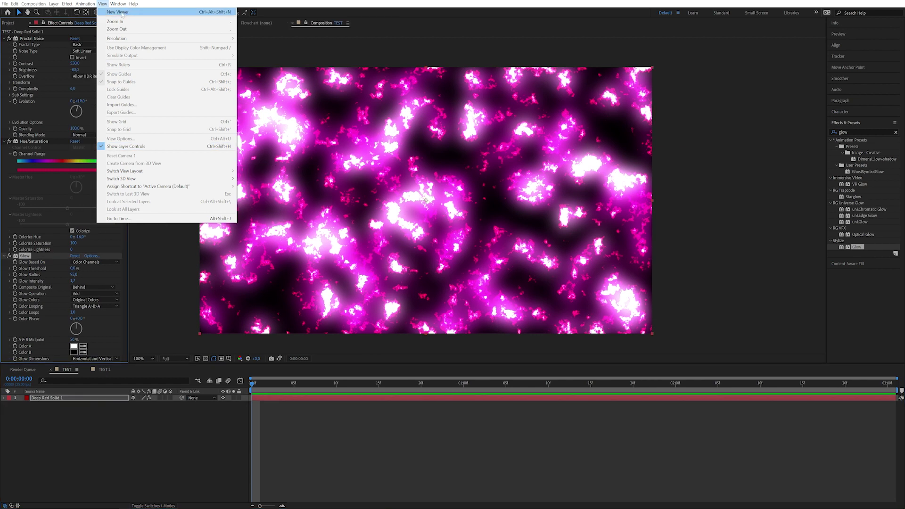
key("Escape")
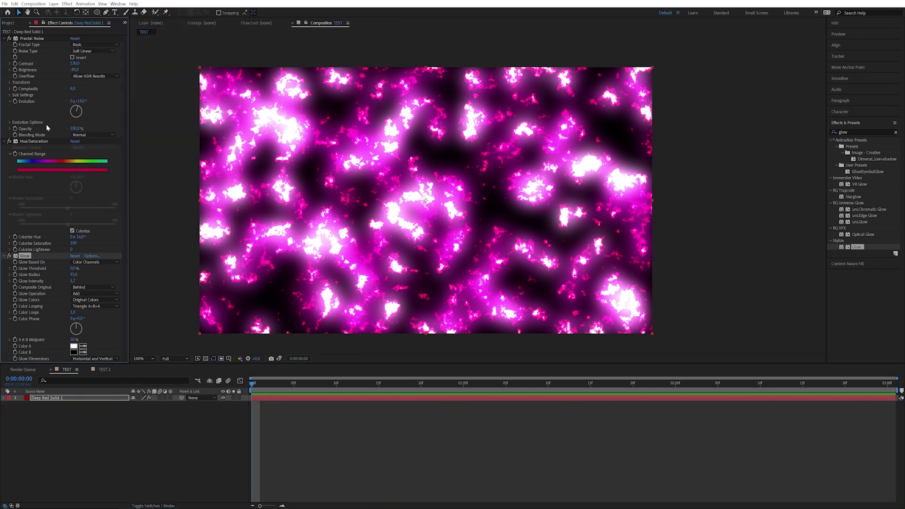
Open a new viewer showing TEST 2 at 5:02 and close the TEST viewer
left_click(315, 23)
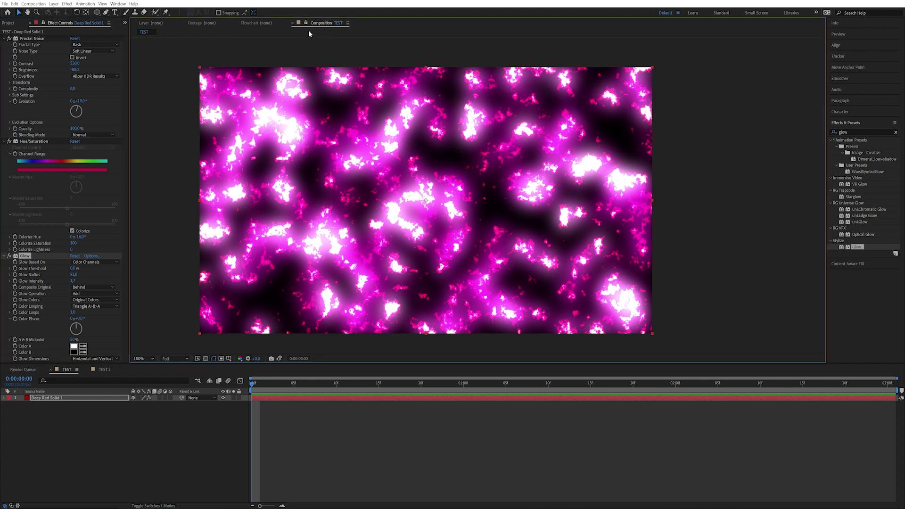
left_click(103, 4)
left_click(118, 12)
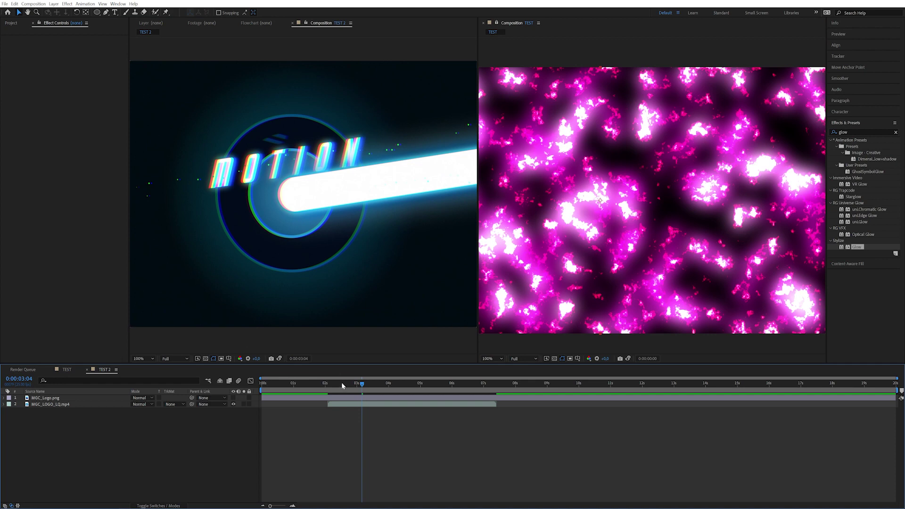
left_click_drag(333, 390, 423, 389)
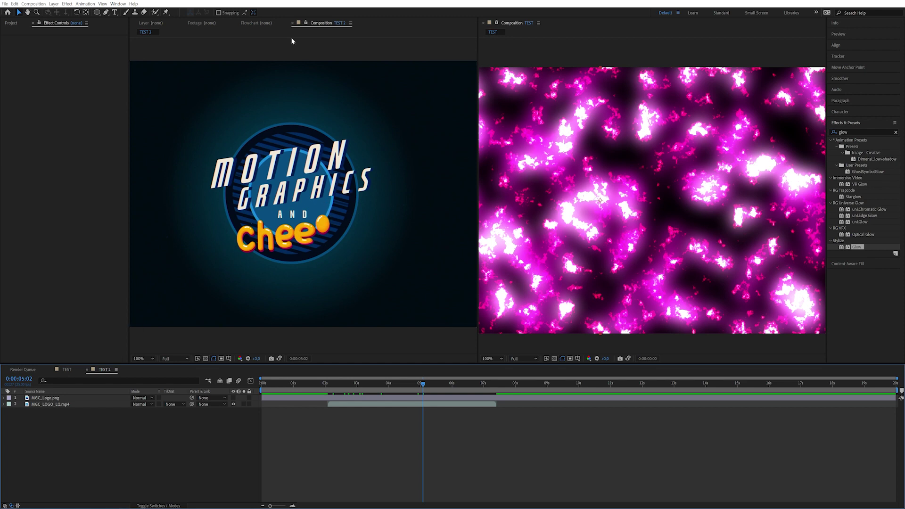
key("ctrl+w")
left_click(118, 3)
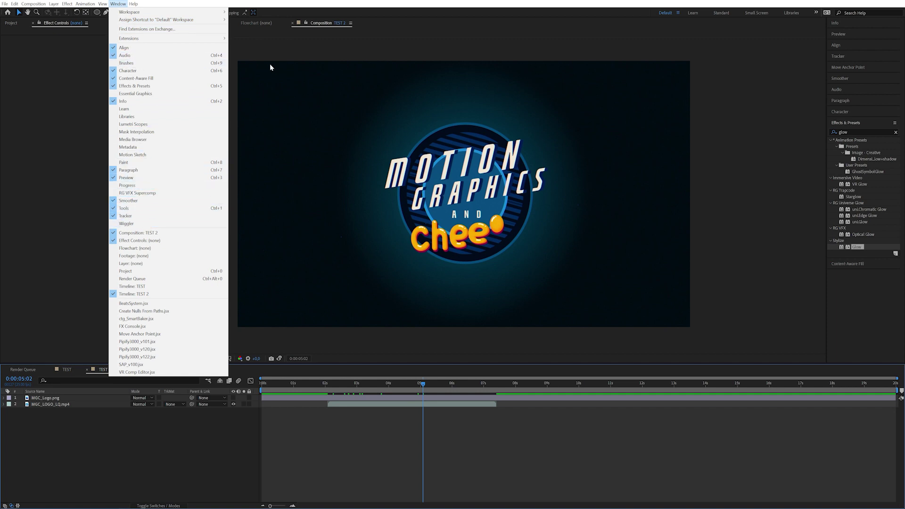
Open the Essential Graphics panel and close it again
left_click(154, 95)
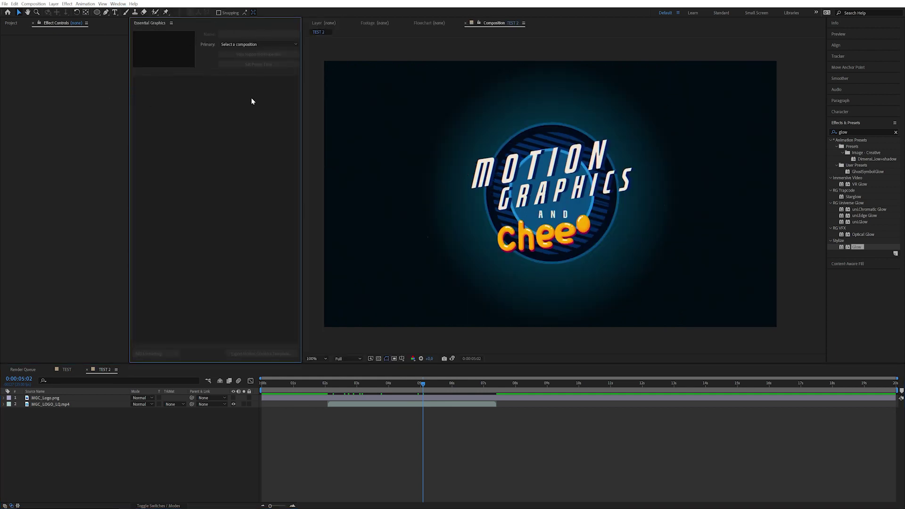
left_click(171, 23)
left_click(189, 25)
Expand the Info, Preview, Align, Tracker, Move Anchor Point and Smoother panels in turn
left_click(848, 44)
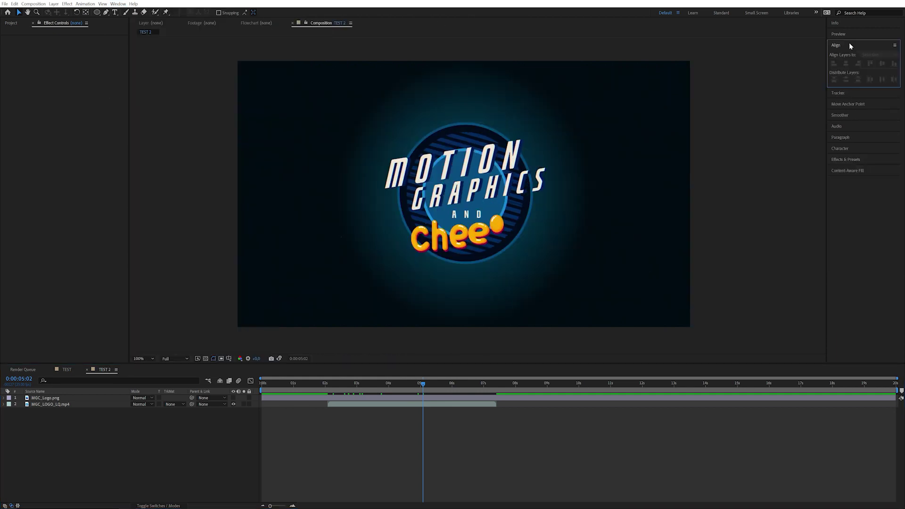
left_click(846, 23)
left_click(853, 77)
left_click(846, 194)
left_click(853, 93)
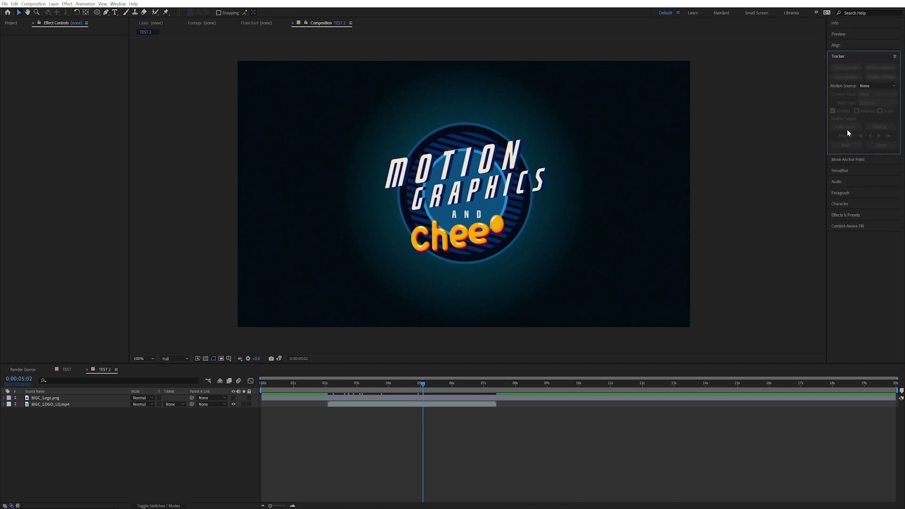
left_click(847, 159)
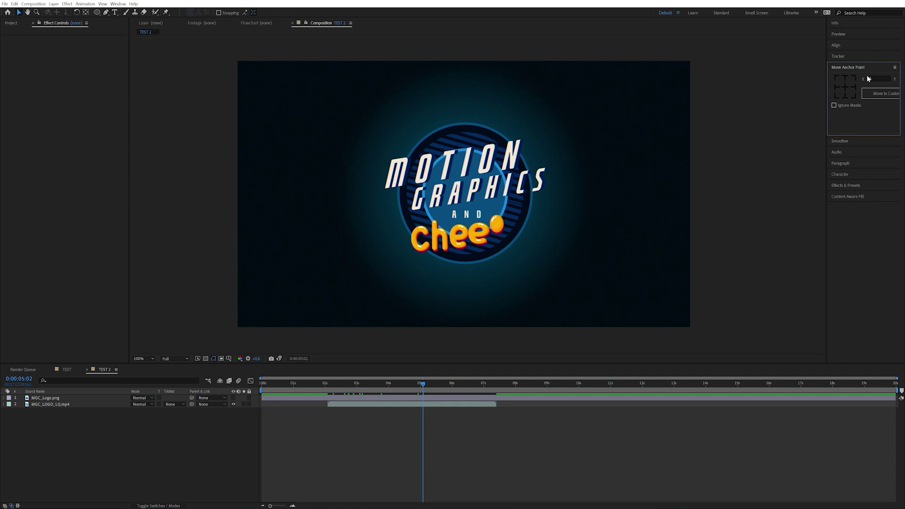
left_click(843, 142)
left_click(45, 398)
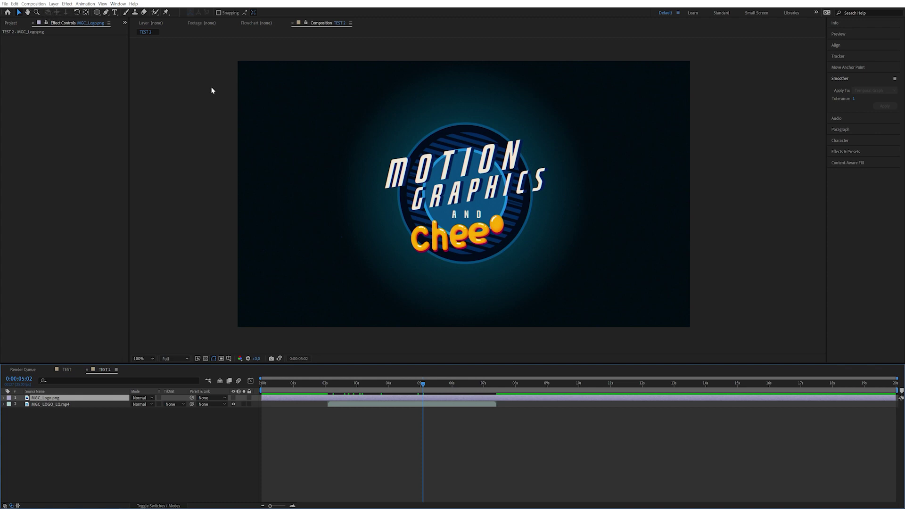
Pan the composition view with the Hand tool to centre the logo
left_click(27, 12)
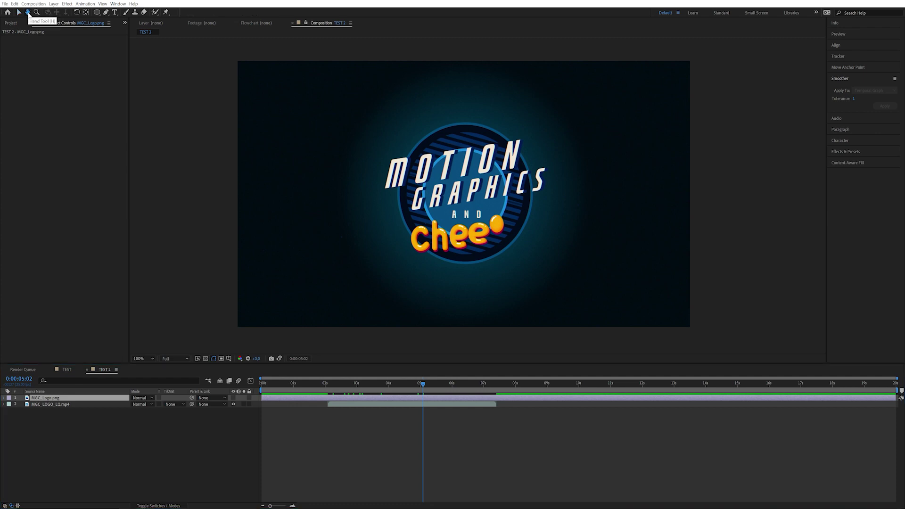
left_click_drag(425, 168, 302, 216)
left_click_drag(469, 237, 415, 178)
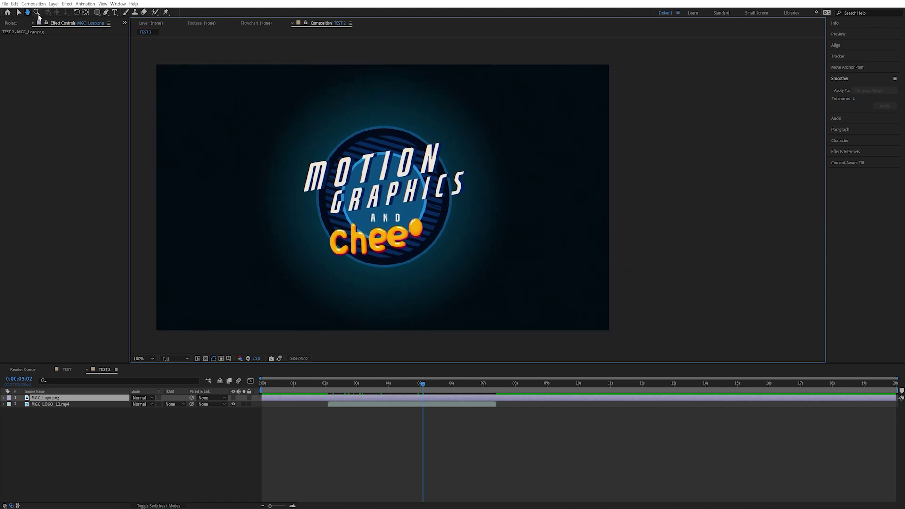
Zoom the view in to 400%, then back out through 200% to 100%
left_click(37, 12)
left_click(350, 204)
left_click(479, 169)
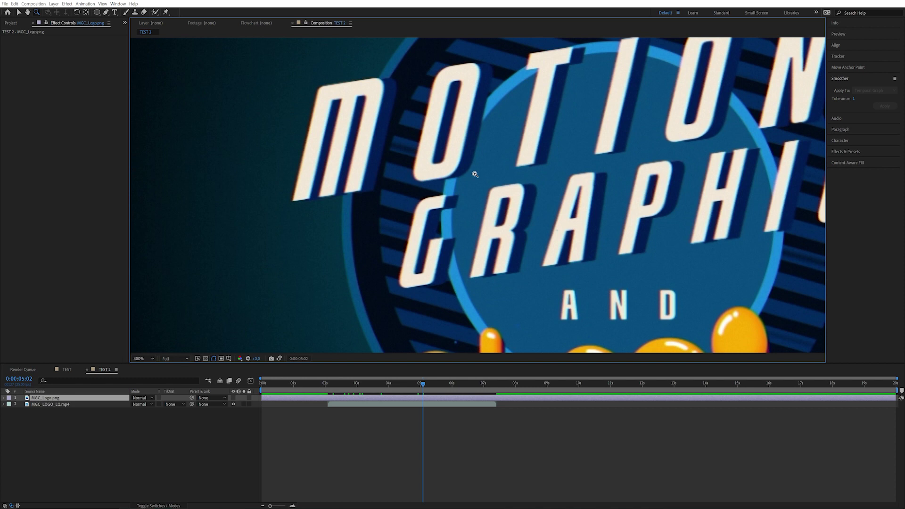
left_click(473, 173, "alt")
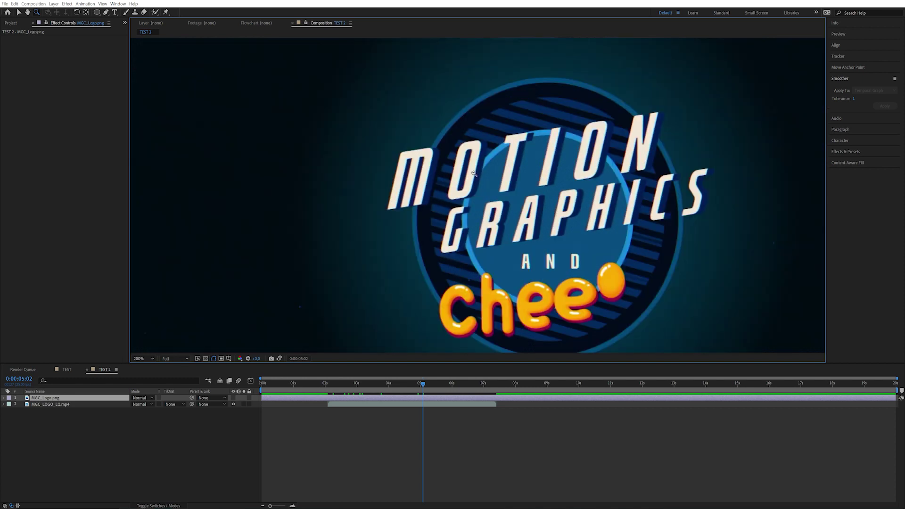
left_click(474, 173, "alt")
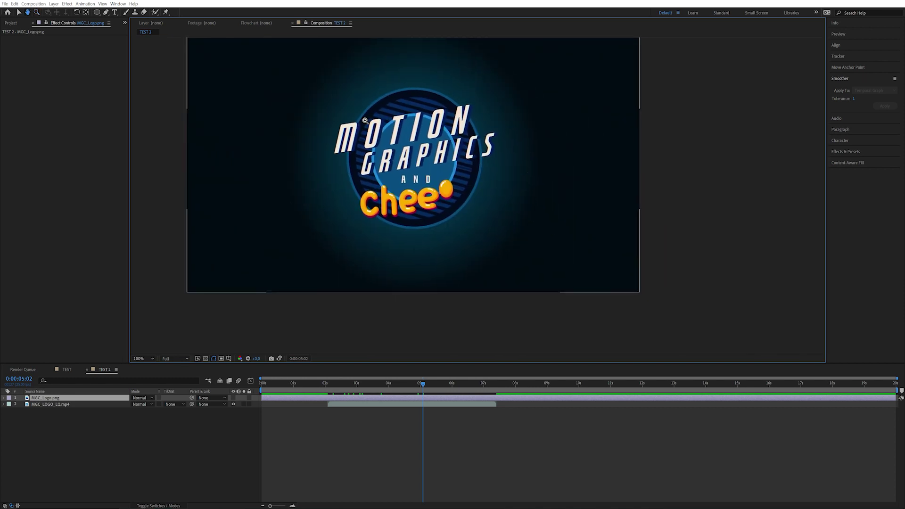
left_click(77, 12)
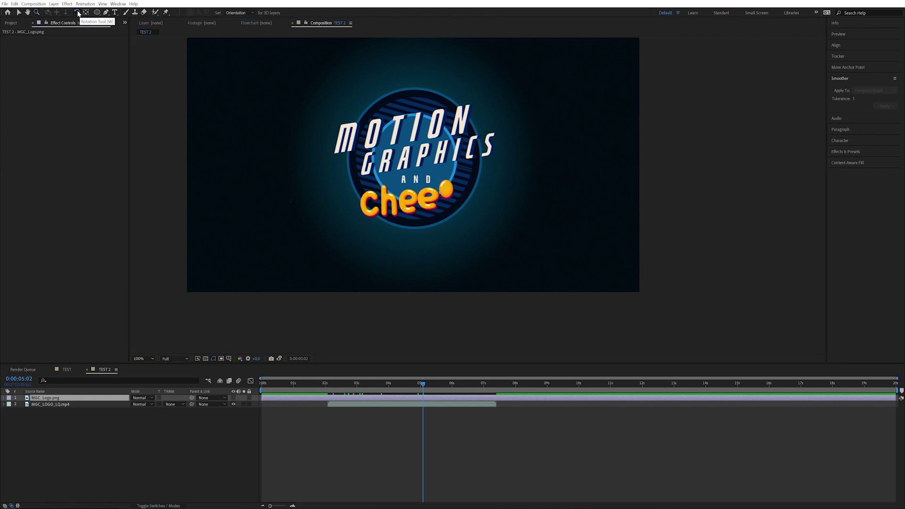
left_click_drag(410, 166, 421, 153)
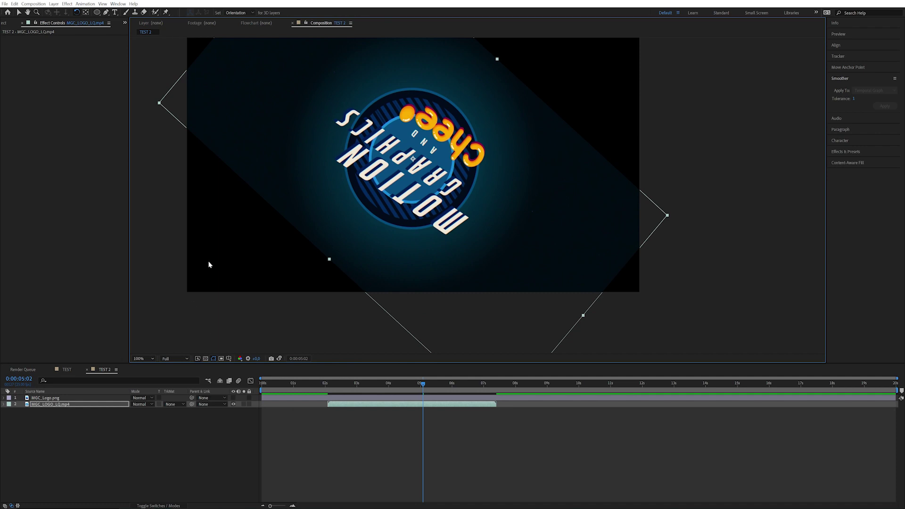
key("ctrl+z")
left_click(85, 13)
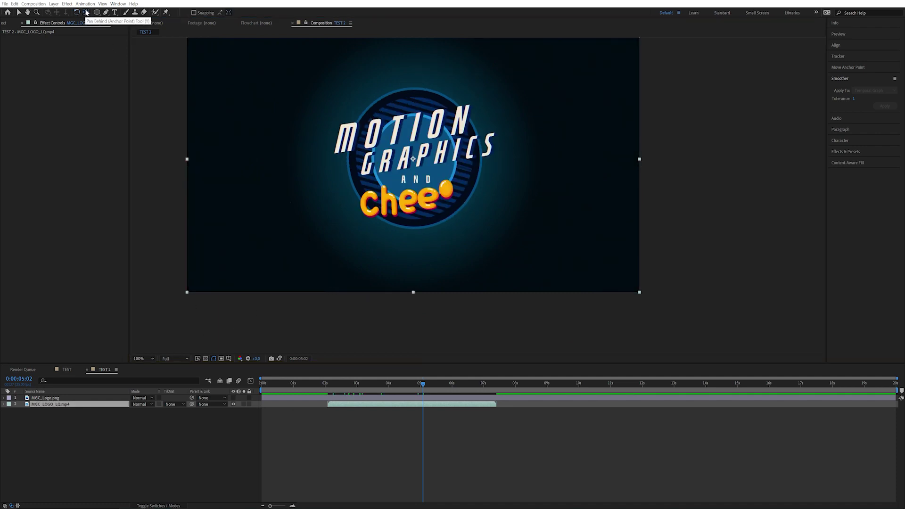
left_click(414, 161)
left_click_drag(413, 160, 280, 124)
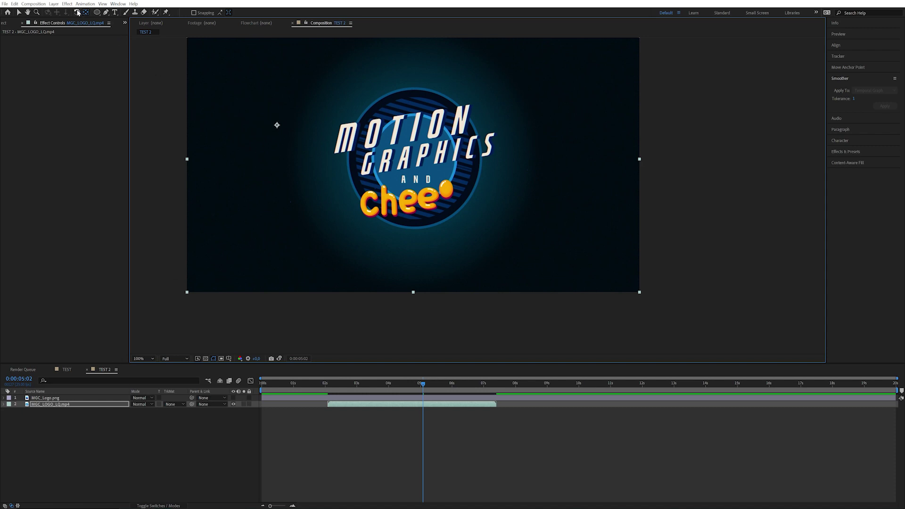
left_click(77, 12)
left_click_drag(287, 135, 261, 115)
key("ctrl+z")
key("ctrl+z")
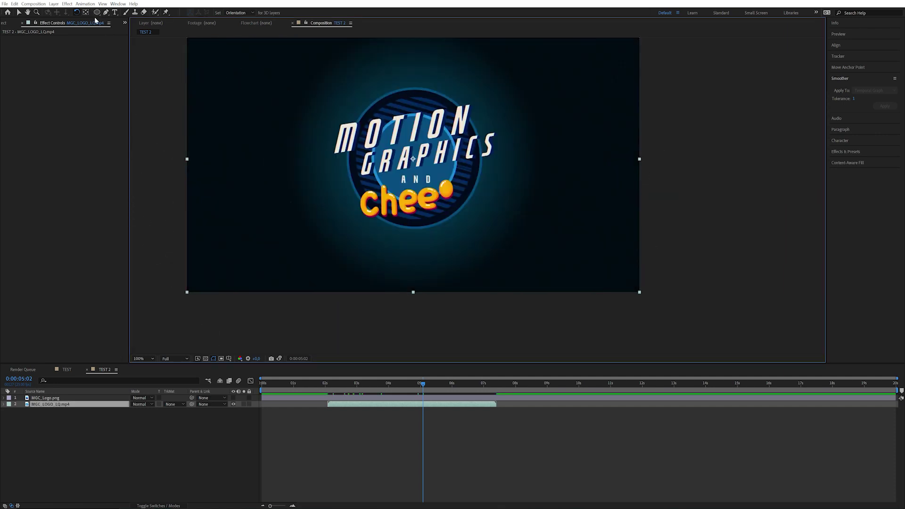
left_click(96, 13)
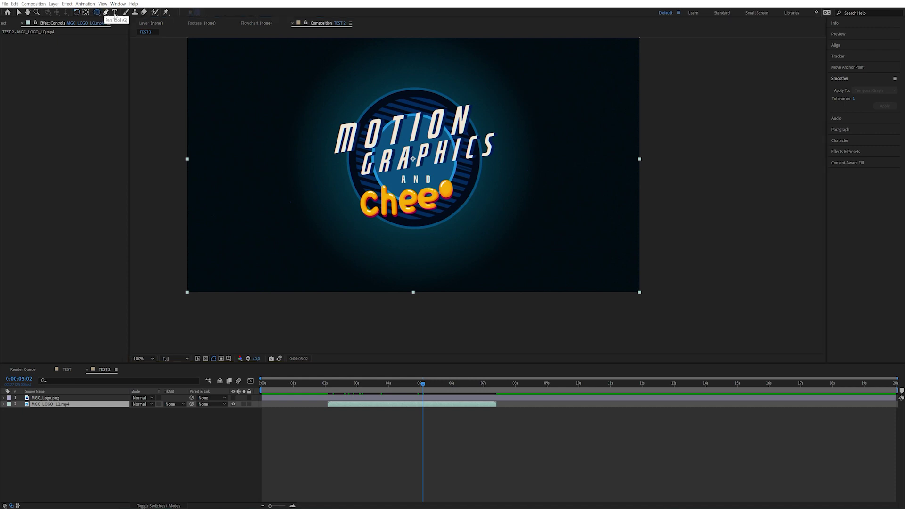
left_click_drag(371, 118, 502, 238)
key("ctrl+z")
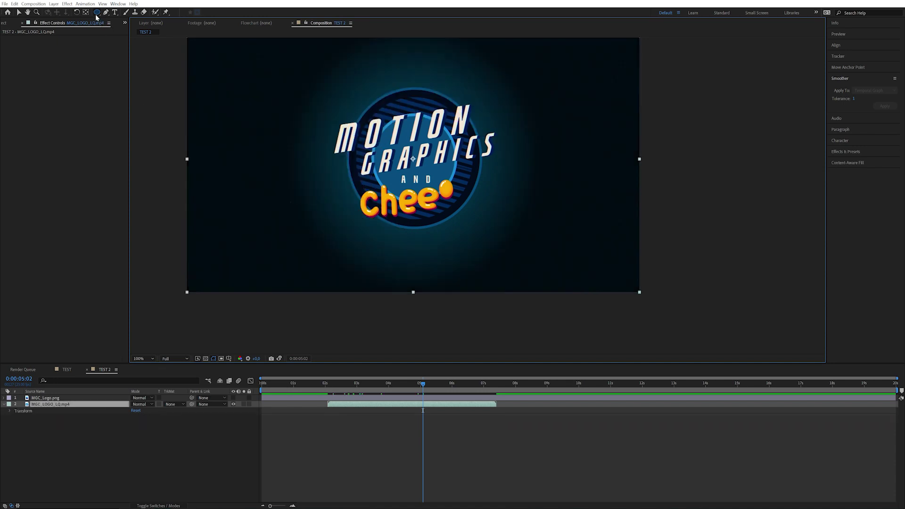
left_click(97, 13)
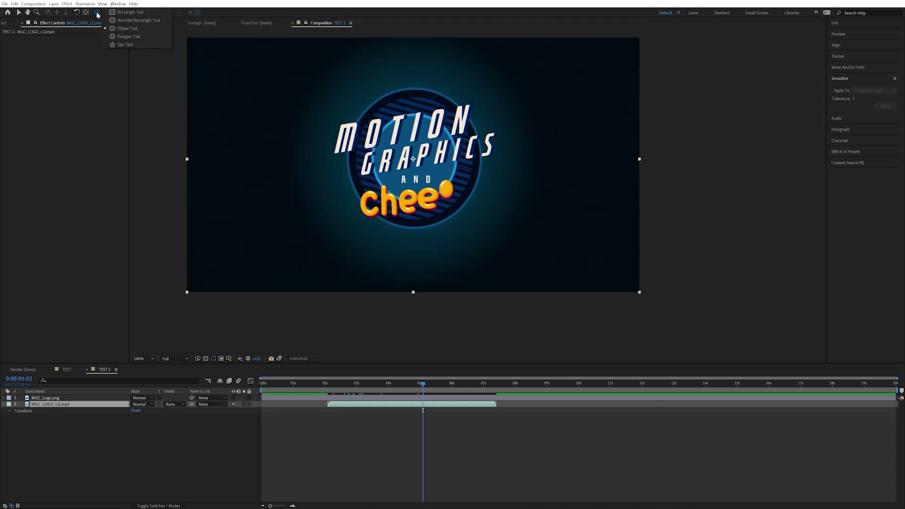
left_click(124, 12)
left_click_drag(313, 101, 414, 183)
left_click(98, 13)
left_click(124, 32)
left_click_drag(458, 119, 541, 234)
key("ctrl+z")
key("ctrl+z")
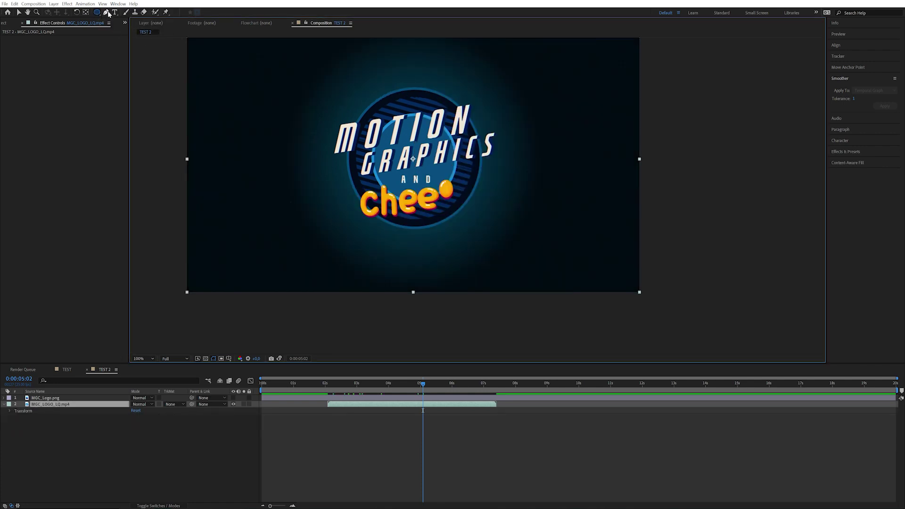
left_click(107, 12)
left_click(302, 112)
left_click(276, 160)
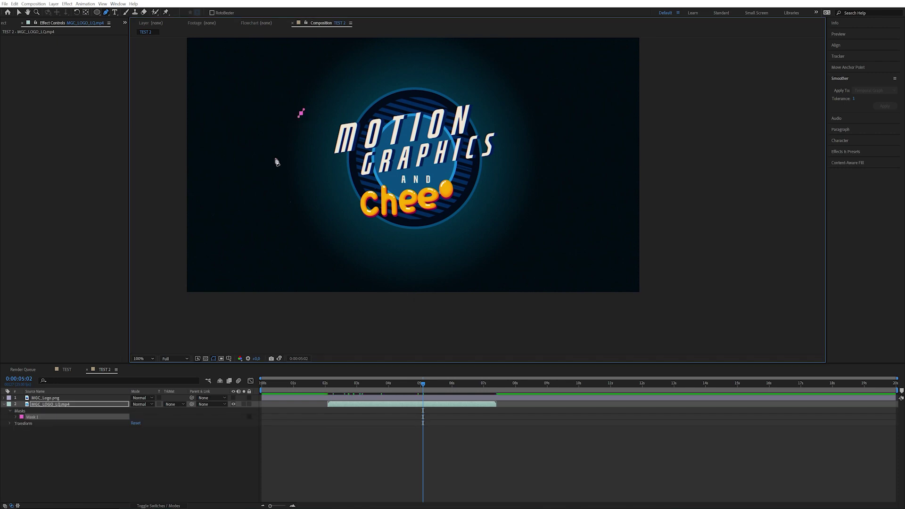
left_click(334, 210)
left_click(380, 168)
left_click(367, 97)
left_click(301, 112)
key("ctrl+z")
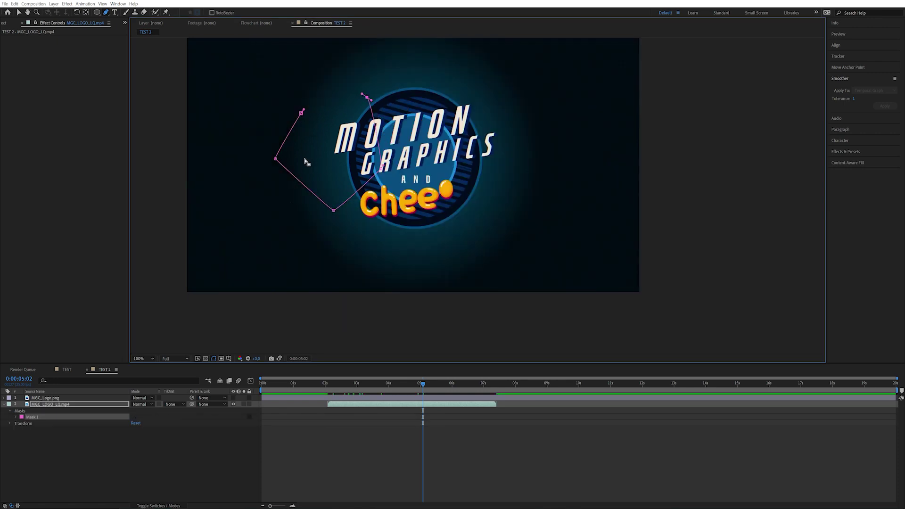
key("ctrl+z")
key("ctrl+z")
key("ctrl+z")
key("ctrl+z")
key("ctrl+z")
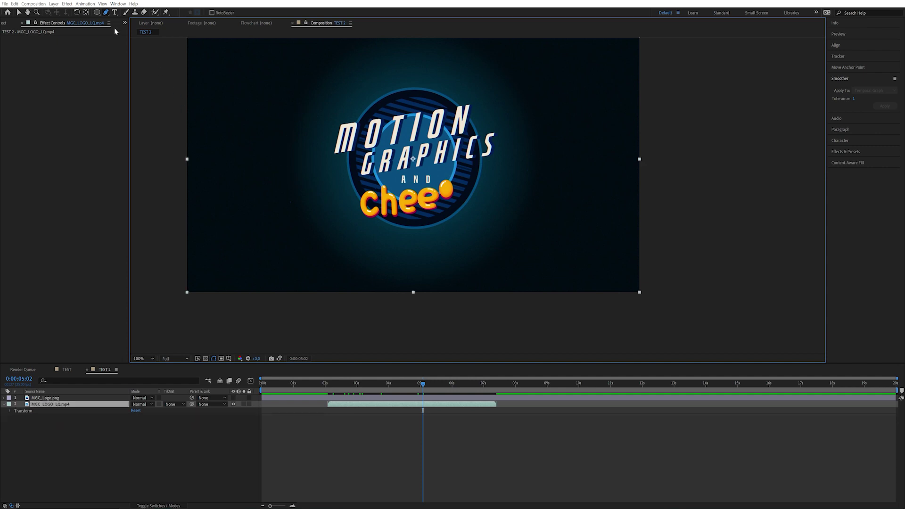
left_click(106, 12)
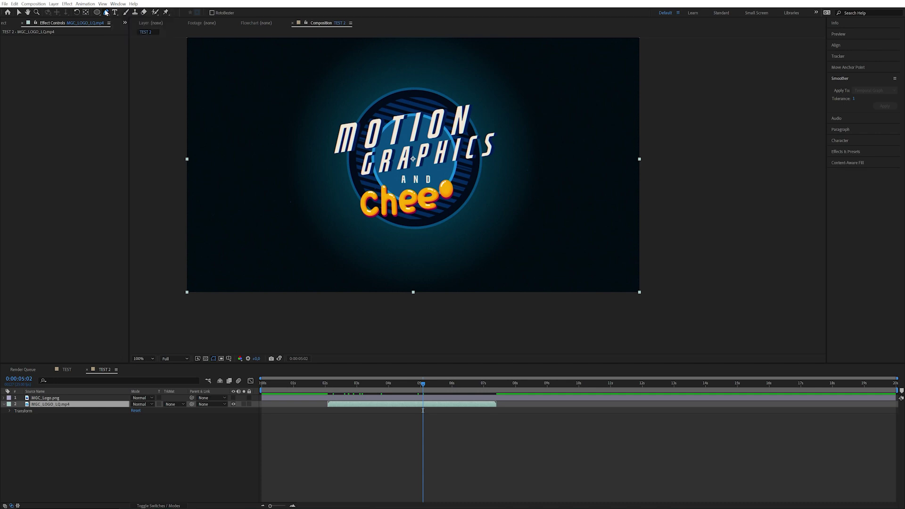
Open MGC_LOGO_LQ.mp4 in the Layer panel with the Brush tool active
left_click(115, 12)
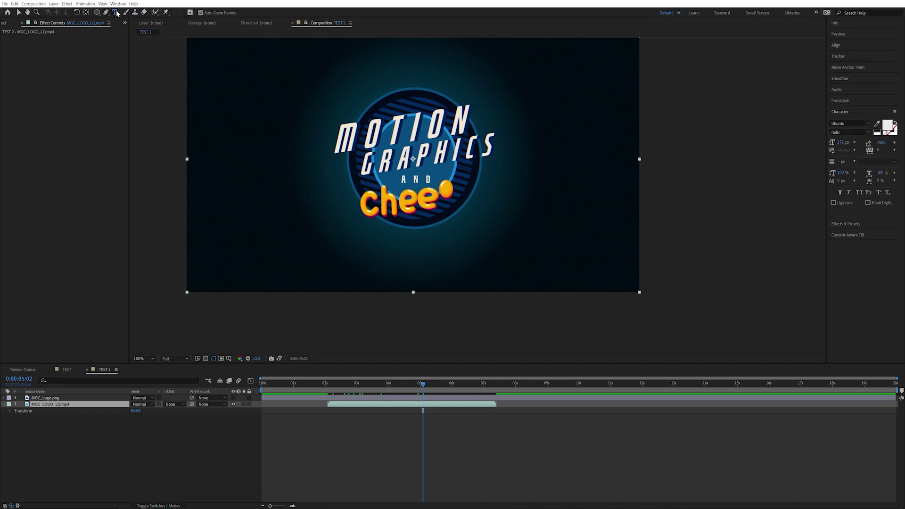
left_click(125, 13)
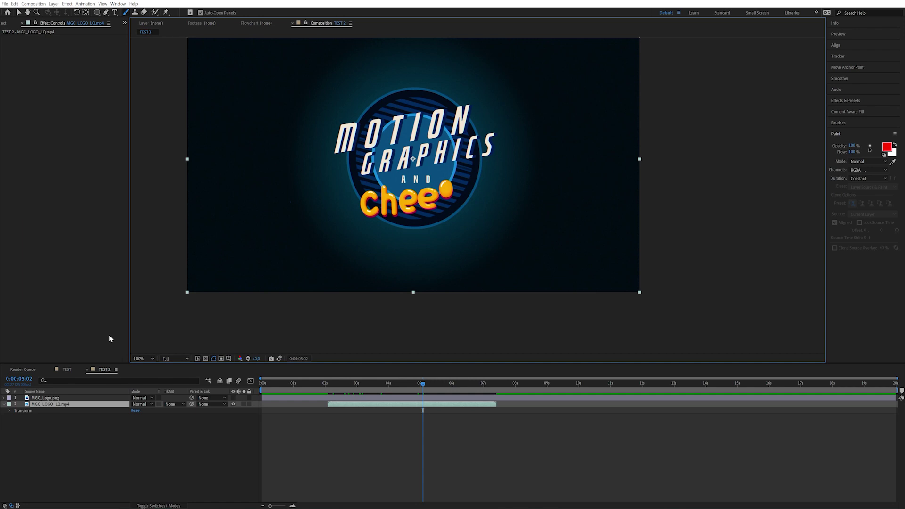
double_click(70, 406)
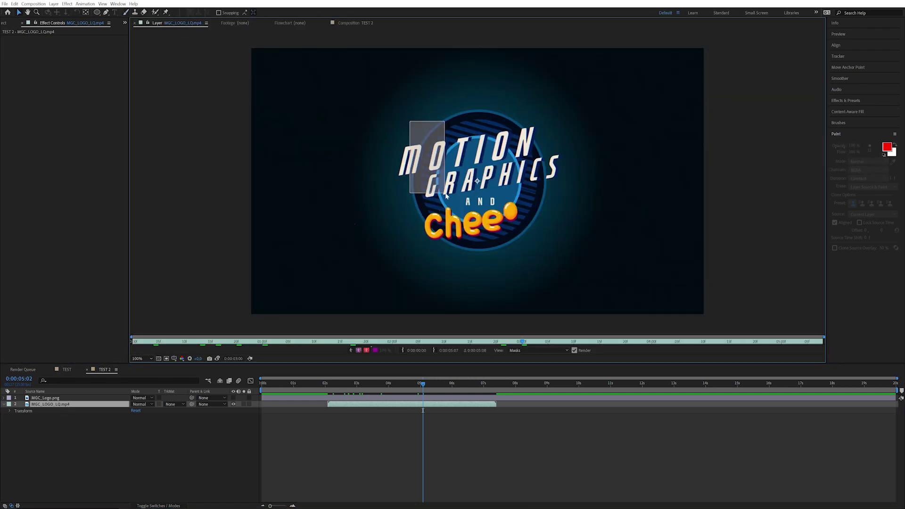
left_click(126, 13)
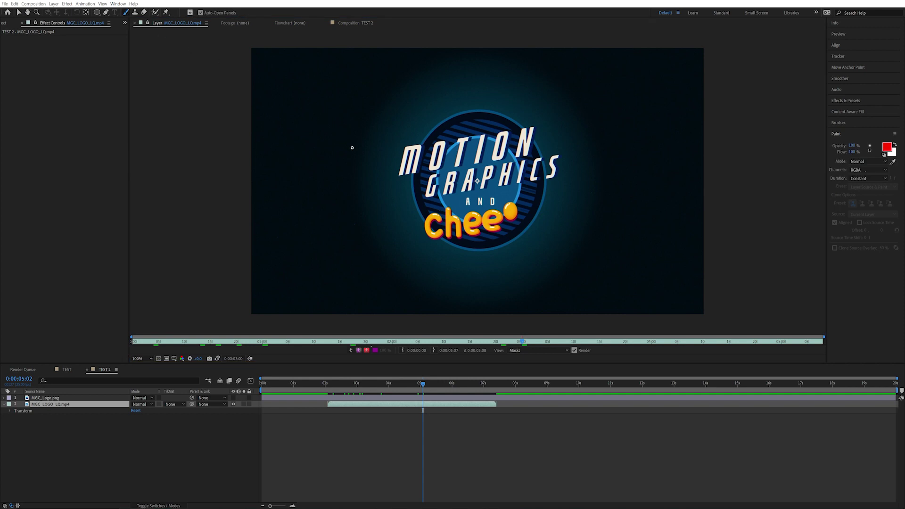
Paint red strokes across the logo, around TION and the s, then step ahead two frames
left_click_drag(367, 173, 368, 188)
mouse_move(522, 341)
left_mouse_down()
mouse_move(585, 337)
mouse_move(465, 339)
mouse_move(563, 337)
mouse_move(503, 332)
mouse_move(559, 330)
mouse_move(813, 343)
mouse_move(586, 327)
mouse_move(574, 338)
left_mouse_up()
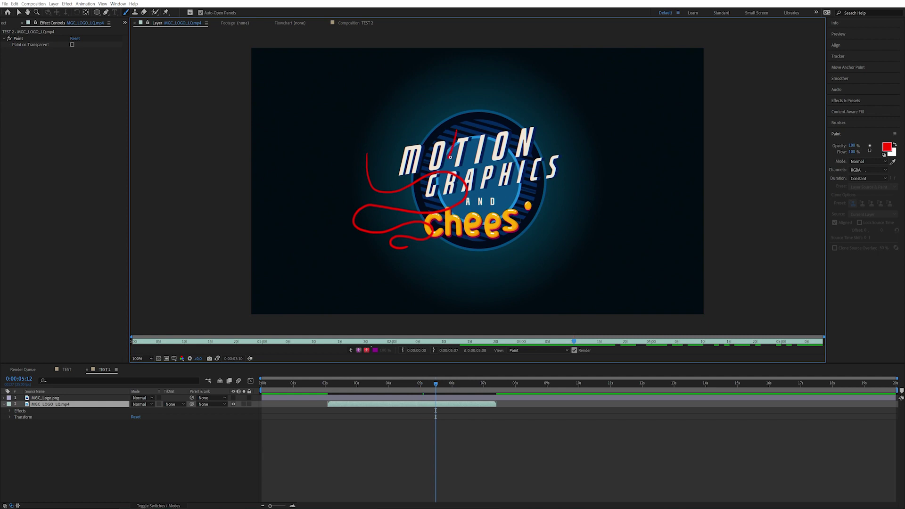
left_click_drag(467, 160, 516, 242)
key("Page_Down")
key("Page_Down")
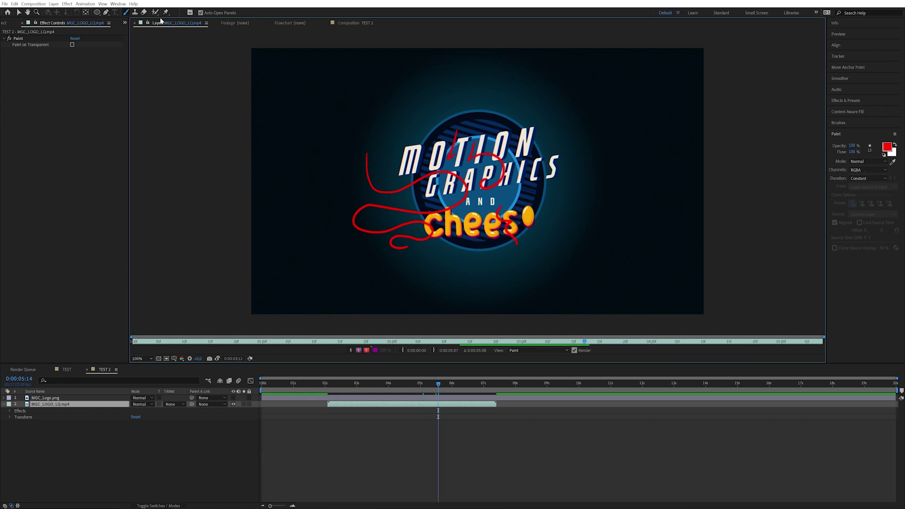
Try a Roto Brush stroke along the logo top, then return to the clean logo layer
left_click(155, 12)
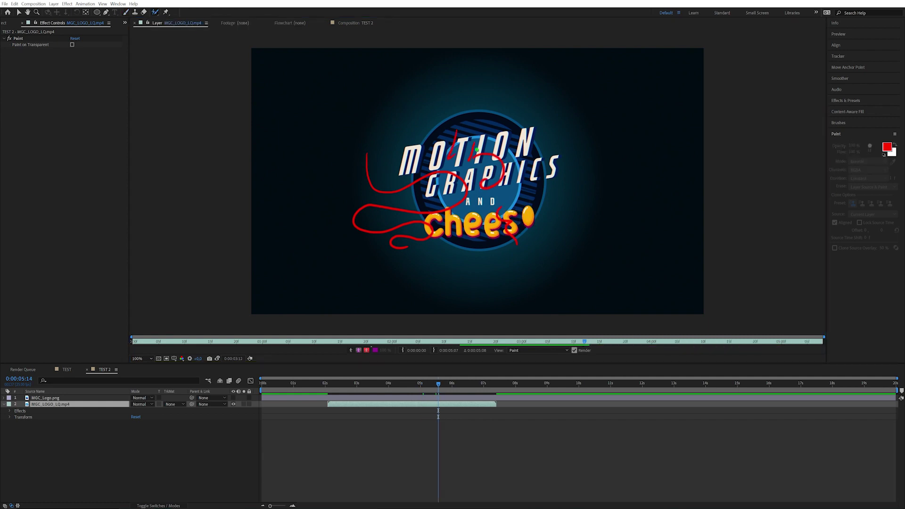
left_click_drag(463, 115, 450, 112)
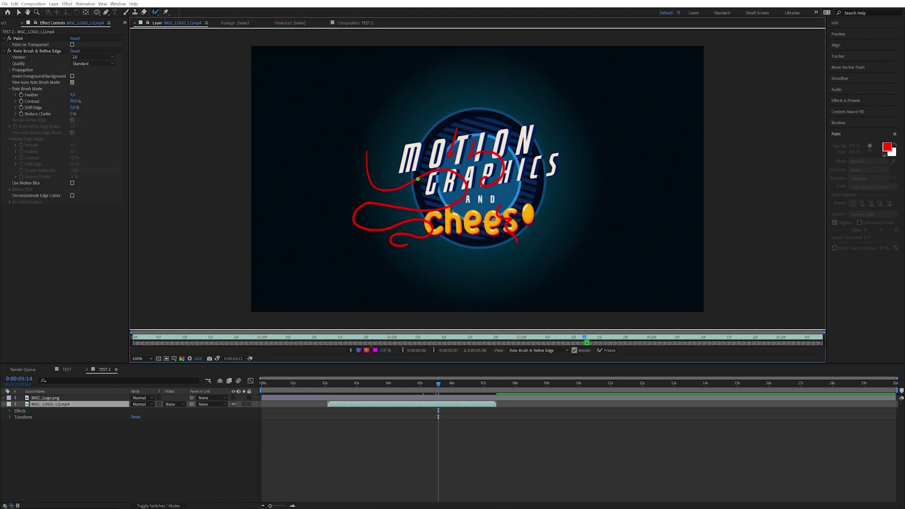
mouse_move(458, 113)
left_mouse_down()
mouse_move(506, 115)
mouse_move(522, 157)
left_mouse_up()
left_click(394, 380)
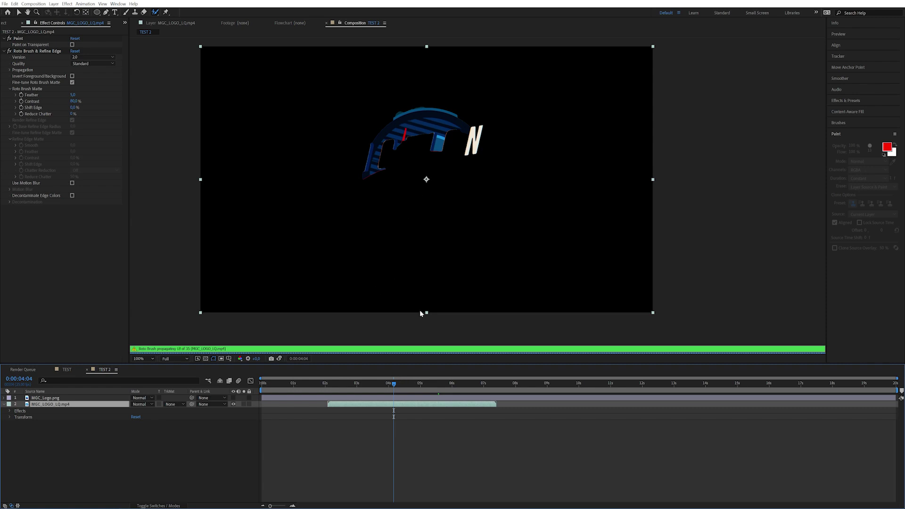
left_click(429, 384)
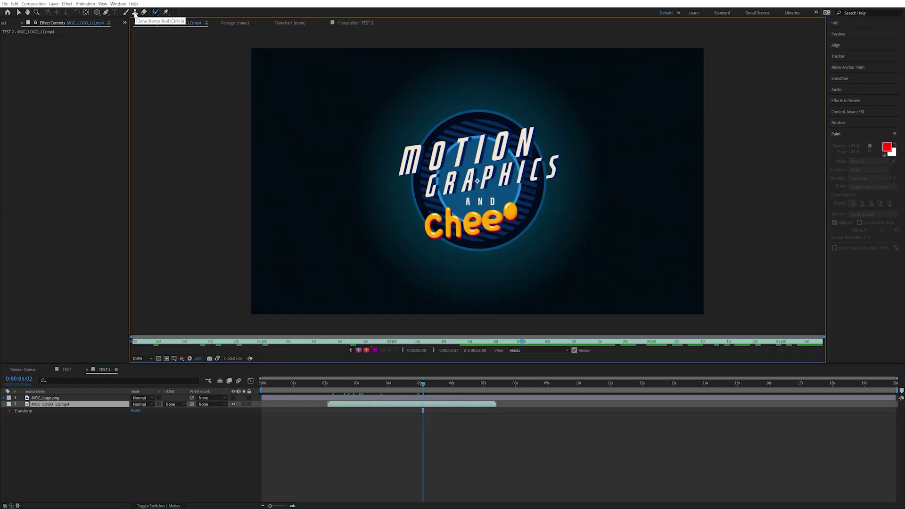
Paint a Clone Stamp stroke sourced from the logo, undoing the extra cloned G I letters
left_click(134, 13)
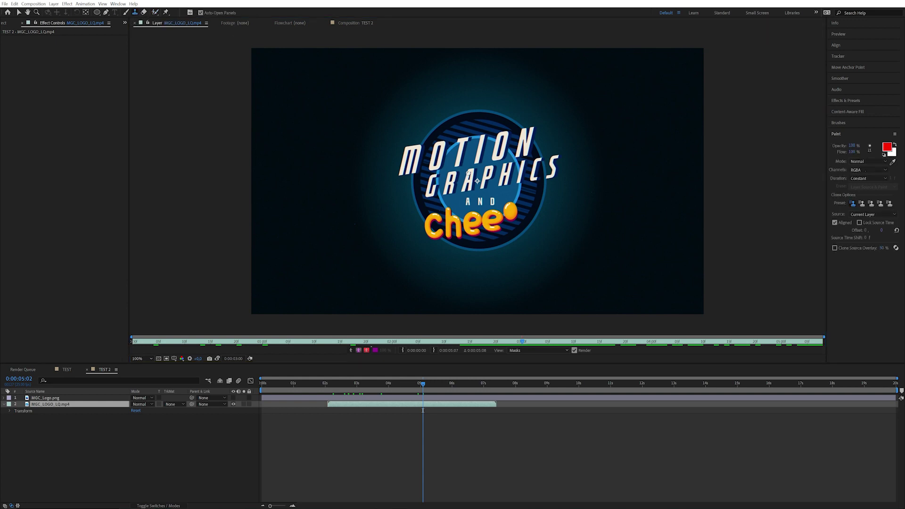
left_click(402, 175, "alt")
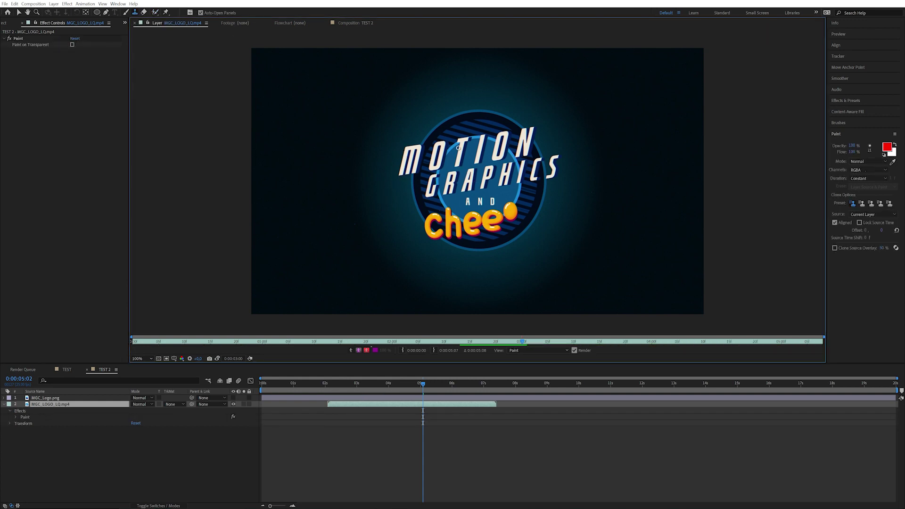
left_click(455, 169)
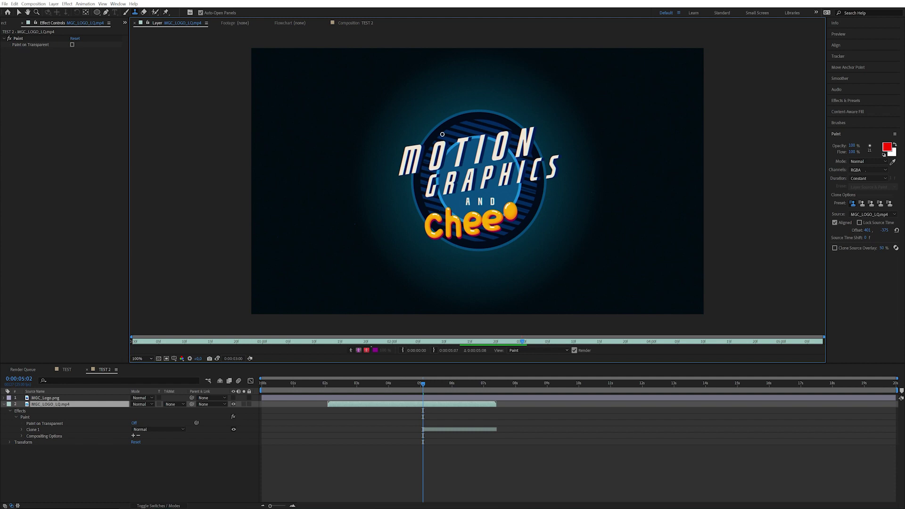
mouse_move(547, 78)
left_mouse_down()
mouse_move(561, 94)
mouse_move(570, 67)
mouse_move(556, 106)
mouse_move(573, 106)
mouse_move(572, 78)
left_mouse_up()
key("ctrl+z")
left_click(144, 13)
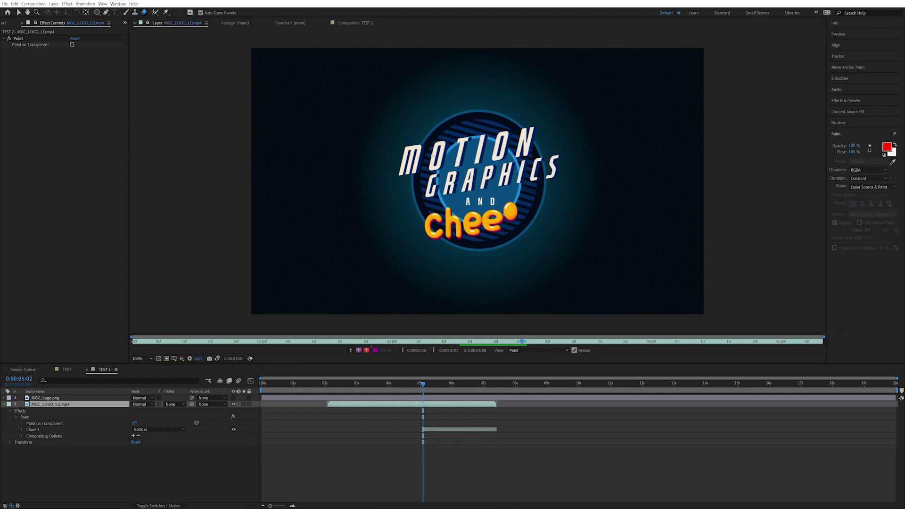
Pin the logo near the M, the S and below 'chee', then drag the pins to bend it
left_click(167, 13)
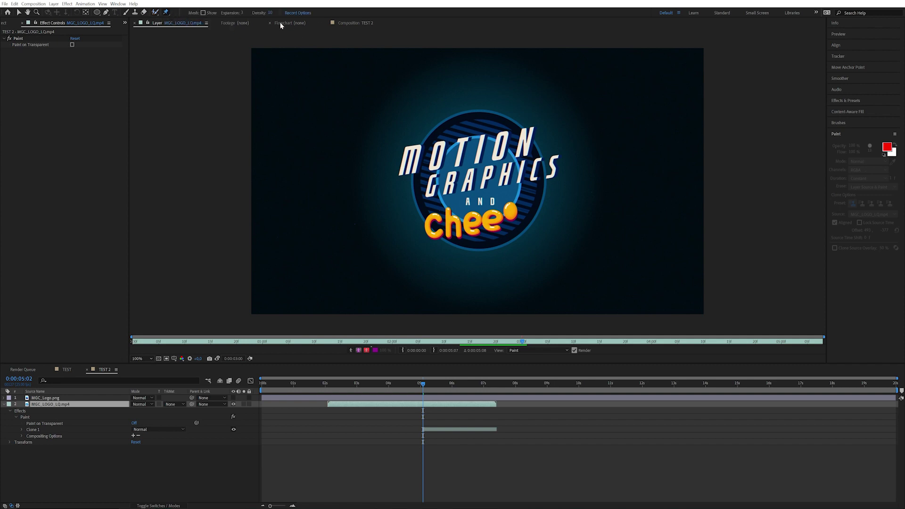
left_click(355, 23)
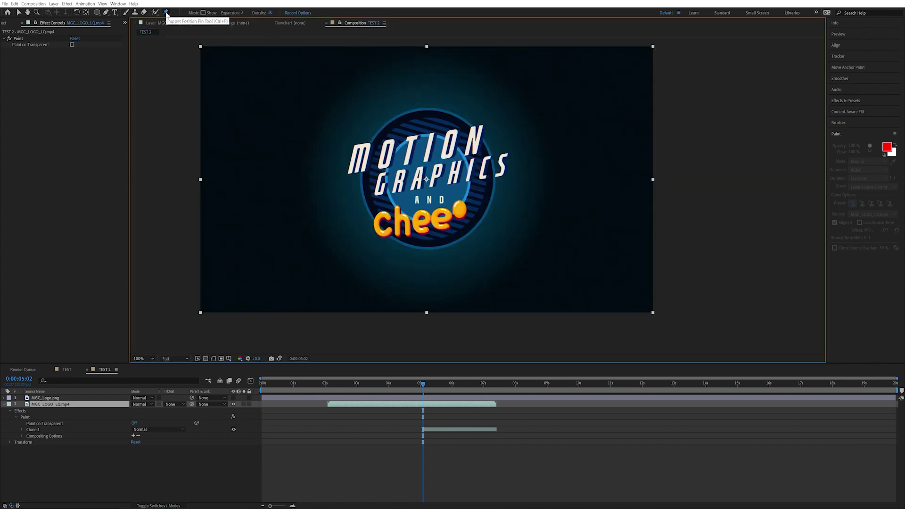
left_click(376, 136)
left_click(492, 166)
left_click(398, 244)
left_click_drag(491, 166, 503, 150)
left_click_drag(375, 138, 377, 108)
left_click_drag(394, 251, 383, 228)
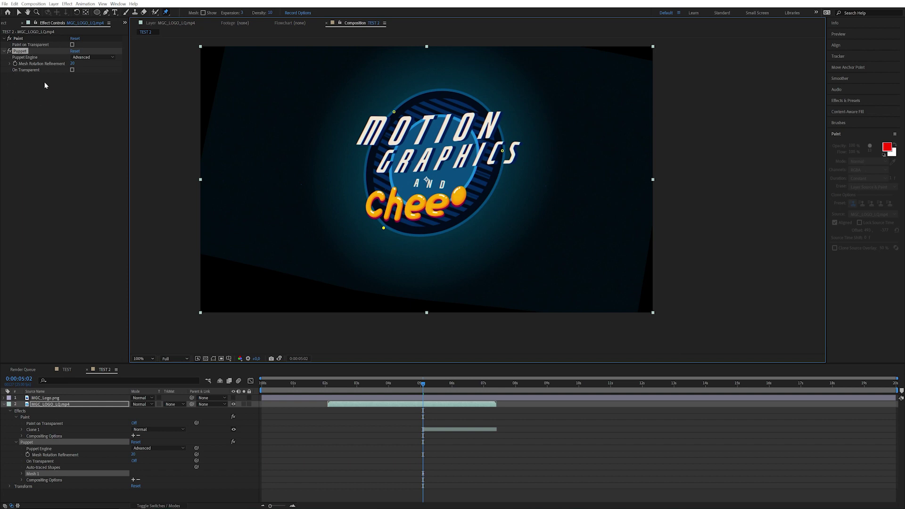
Play through the animation, return to 0:00:01:01, and bring up the Composition menu
left_click(12, 66)
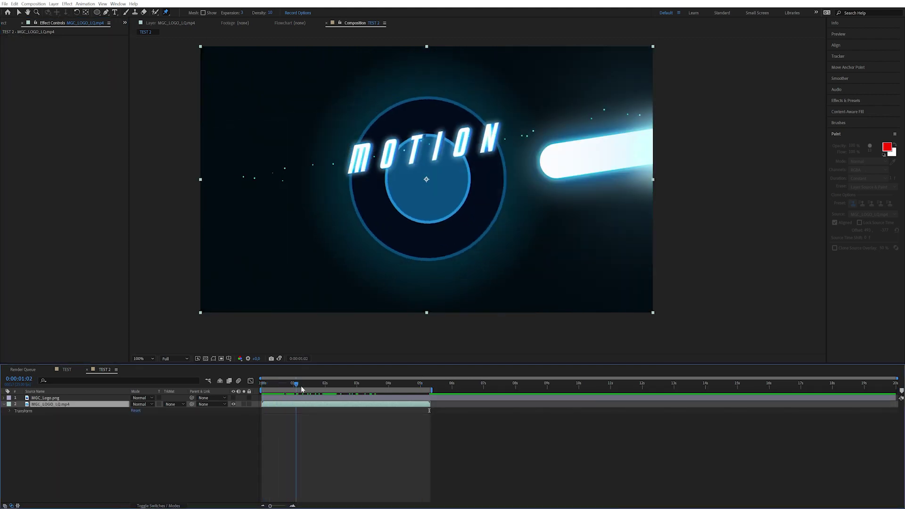
left_click_drag(302, 388, 358, 379)
left_click(295, 380)
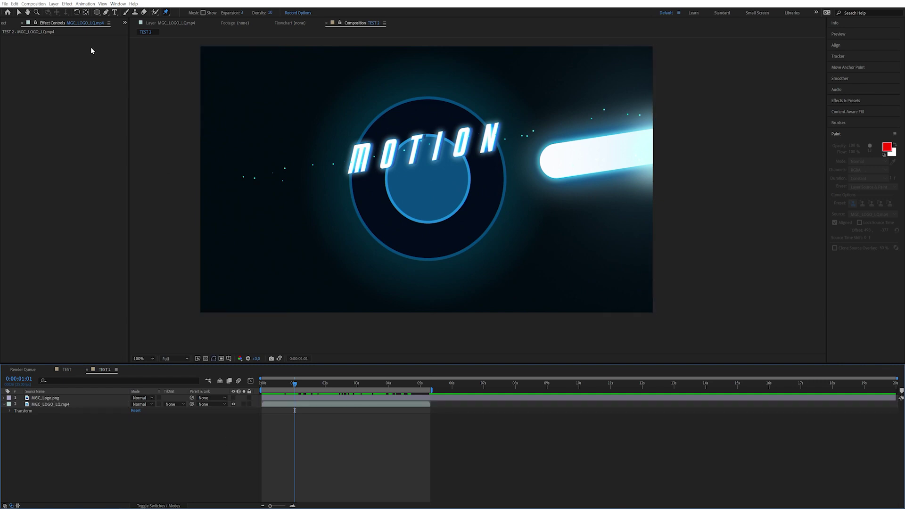
left_click(34, 4)
left_click(107, 461)
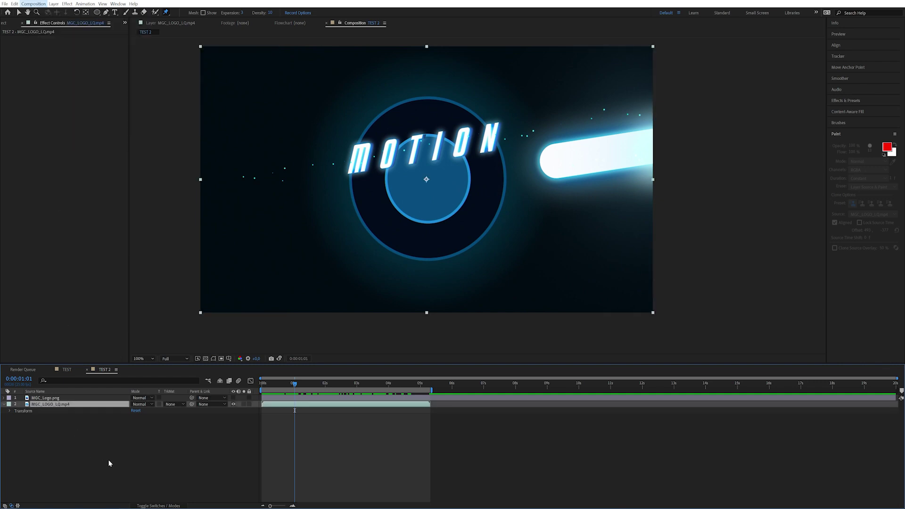
left_click(38, 4)
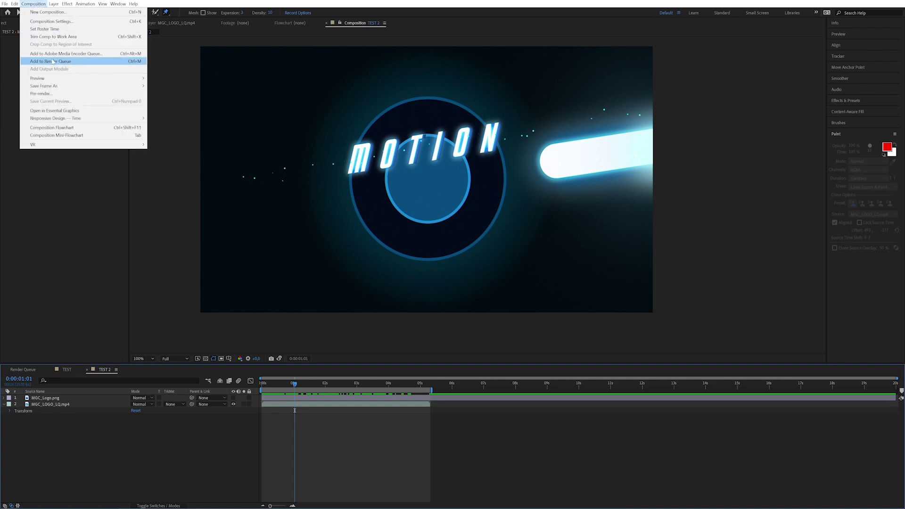
Add TEST 2 to the Render Queue and review Best Settings, keeping resolution at Full
left_click(139, 62)
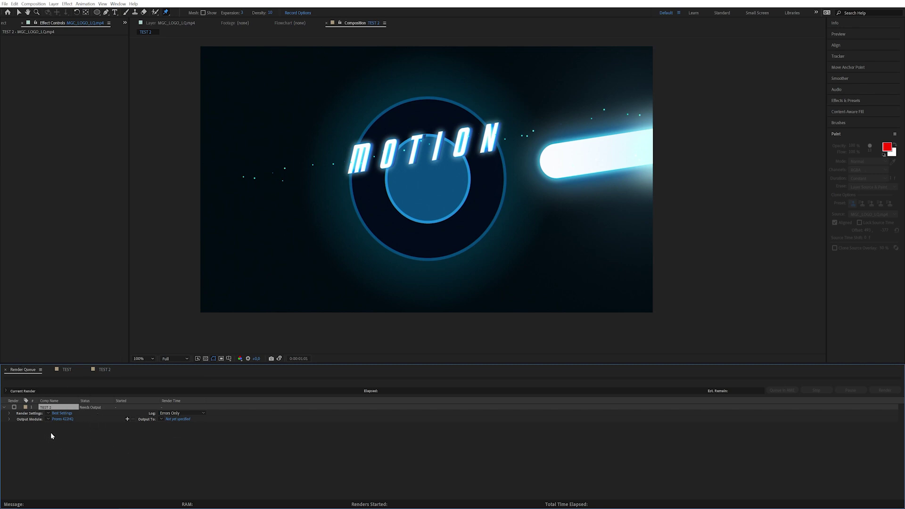
left_click(9, 413)
left_click(8, 413)
left_click(69, 414)
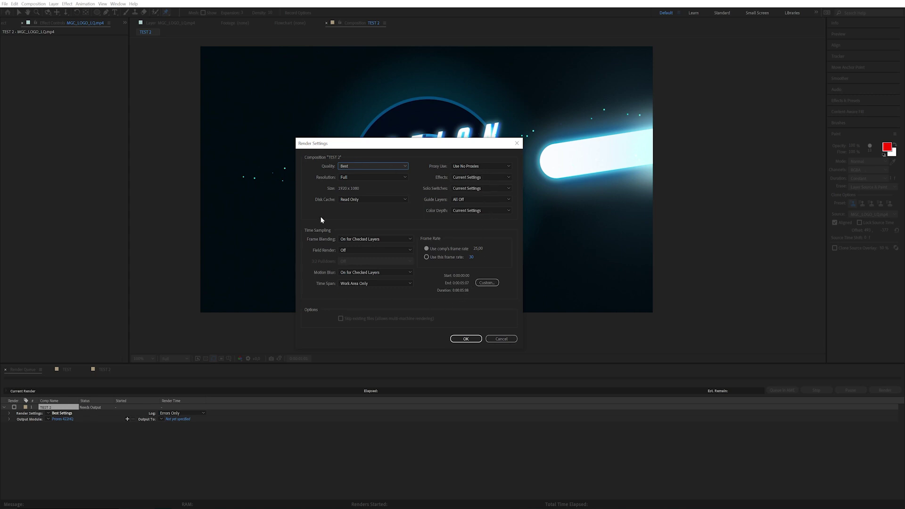
left_click(367, 177)
left_click(415, 171)
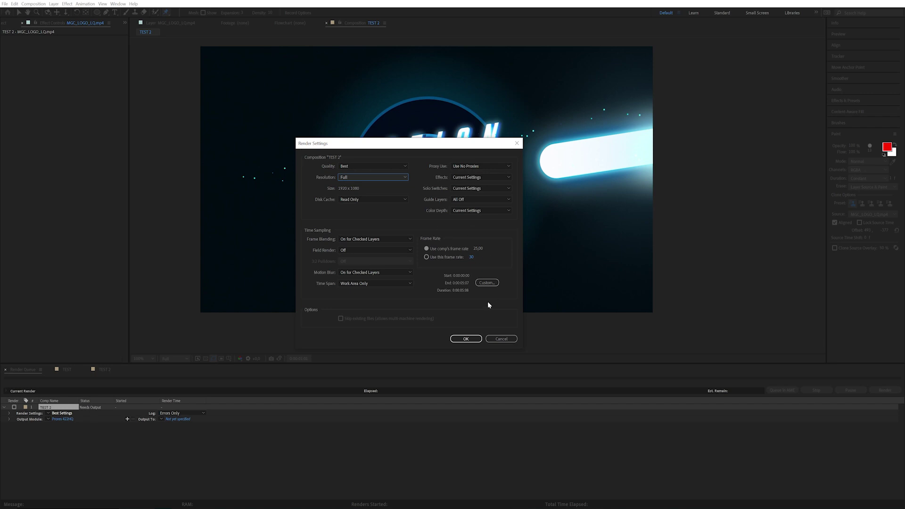
Close Render Settings and open the Prores 422HQ output module, keeping Format as QuickTime
left_click(501, 339)
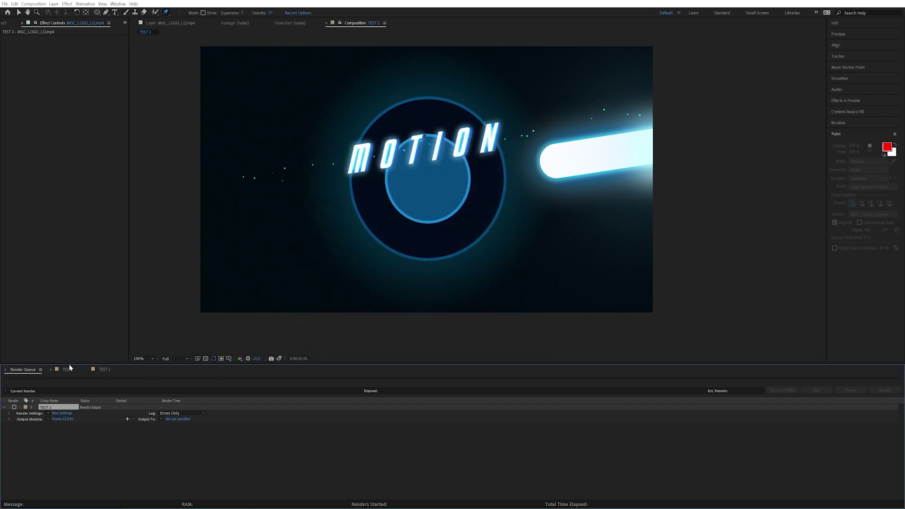
left_click(67, 420)
left_click(379, 152)
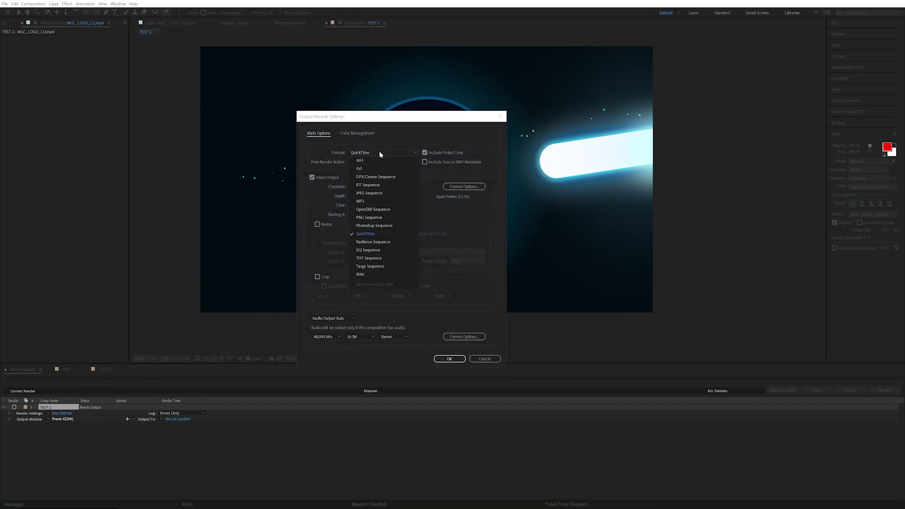
left_click(382, 153)
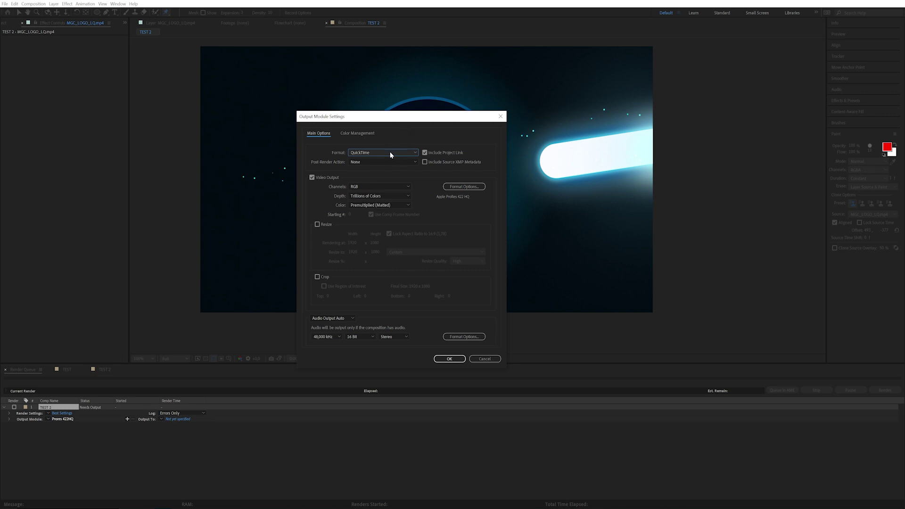
left_click(389, 151)
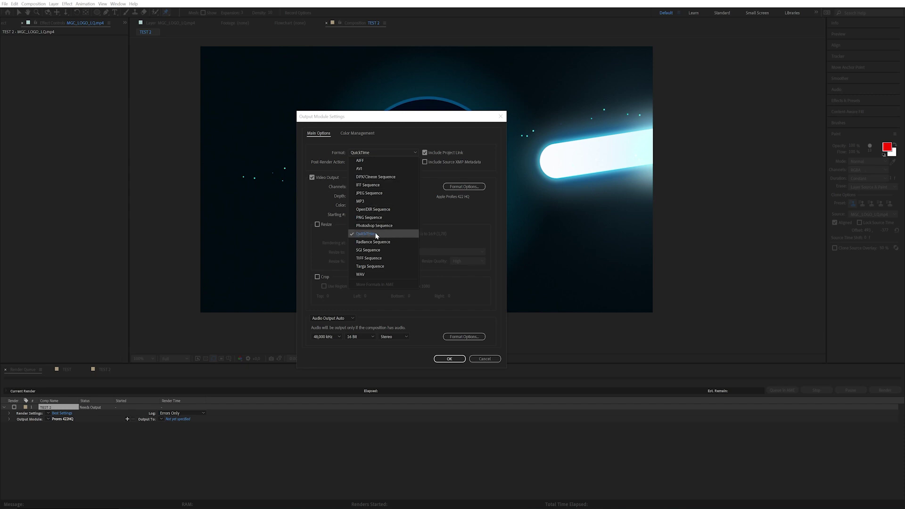
left_click(386, 236)
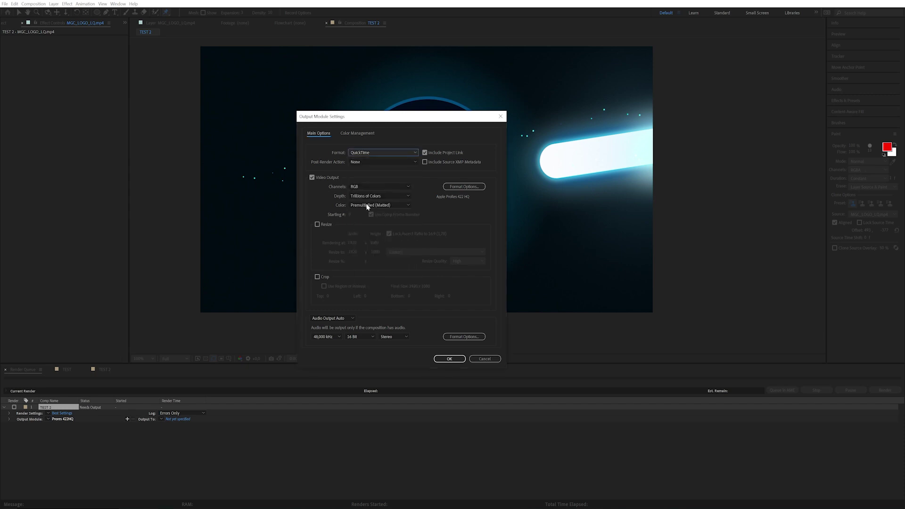
Open the QuickTime format options and view the video codec list
left_click(456, 185)
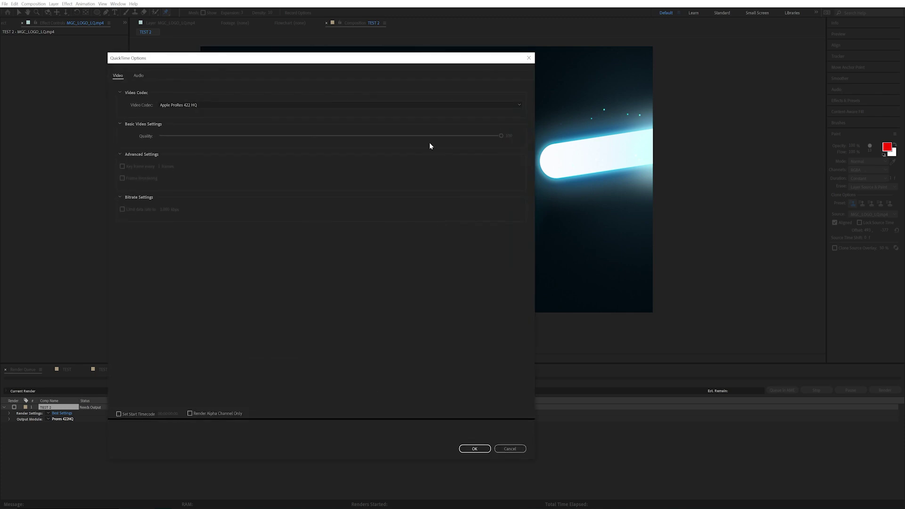
left_click(192, 105)
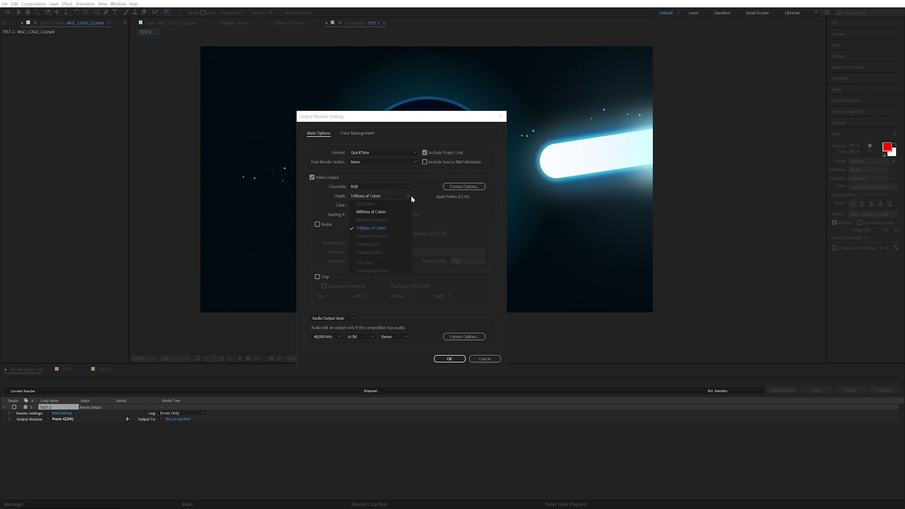
left_click(380, 196)
left_click(380, 205)
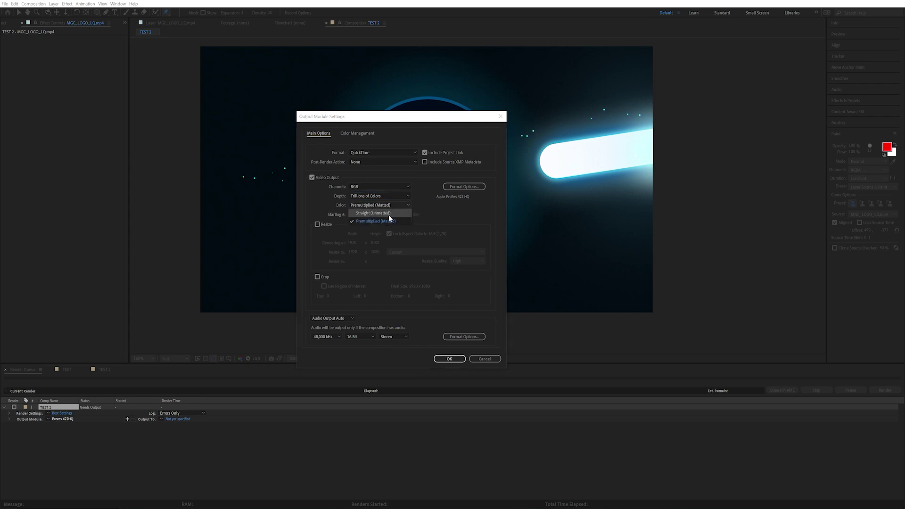
left_click(427, 214)
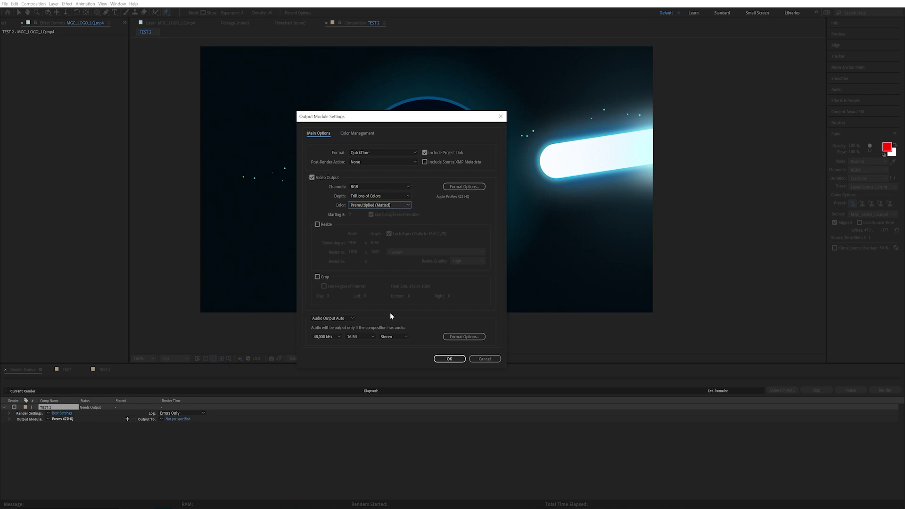
left_click(333, 319)
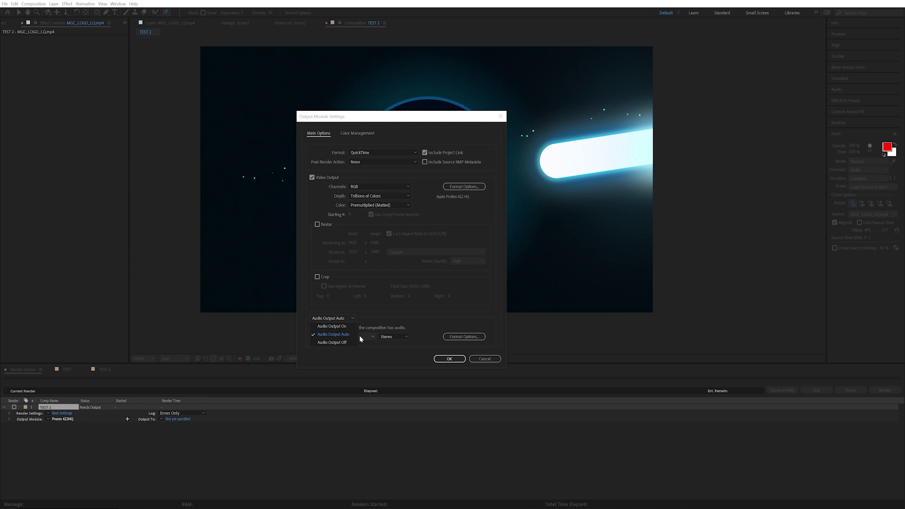
left_click(368, 350)
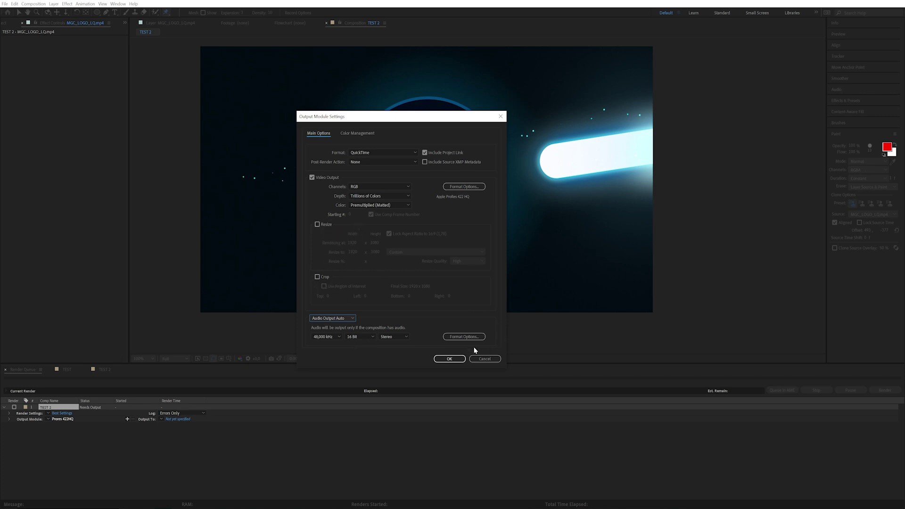
Confirm the output module and set the render output file to TEST 2.mov
left_click(440, 359)
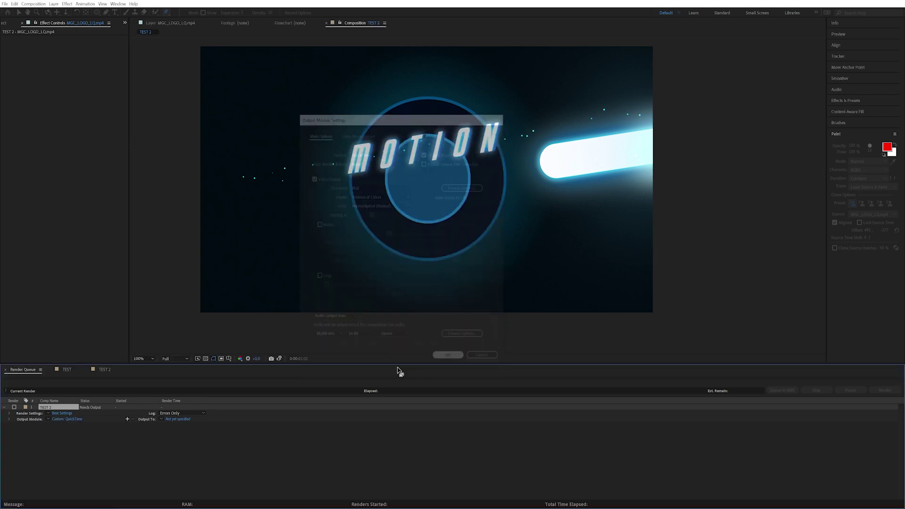
left_click(179, 419)
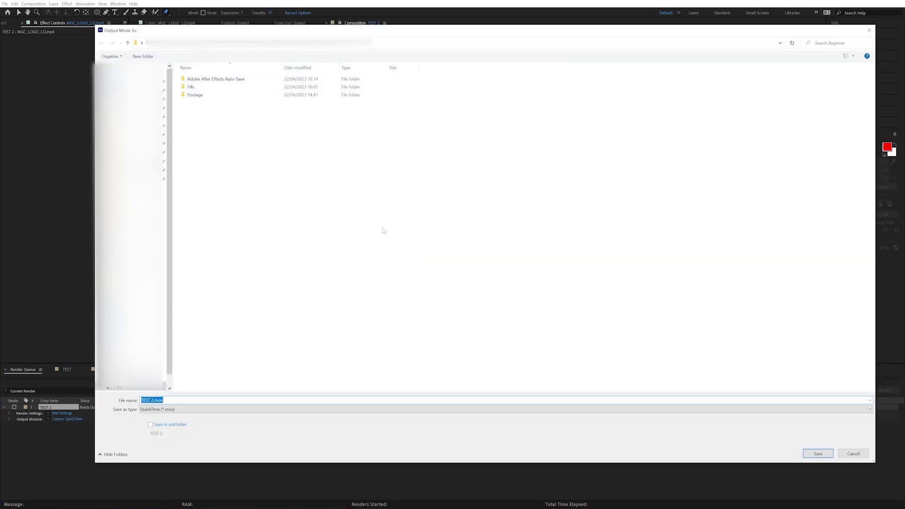
left_click(818, 454)
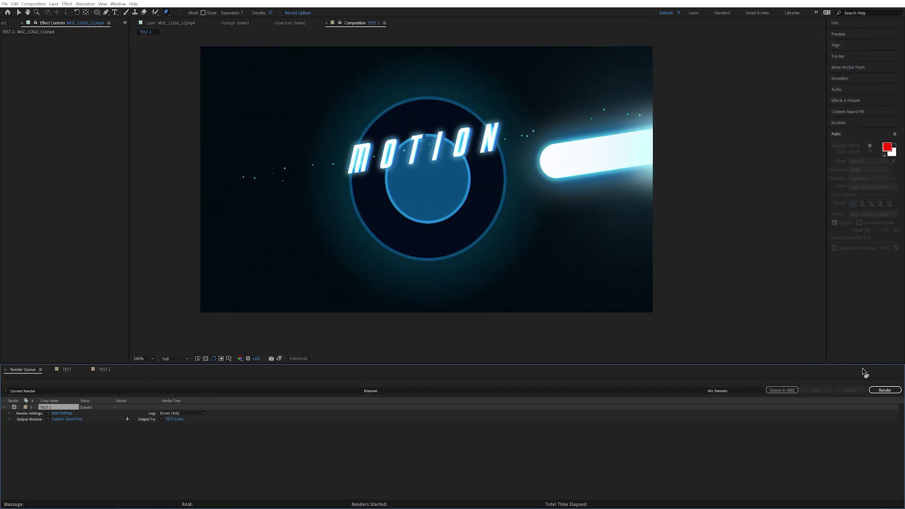